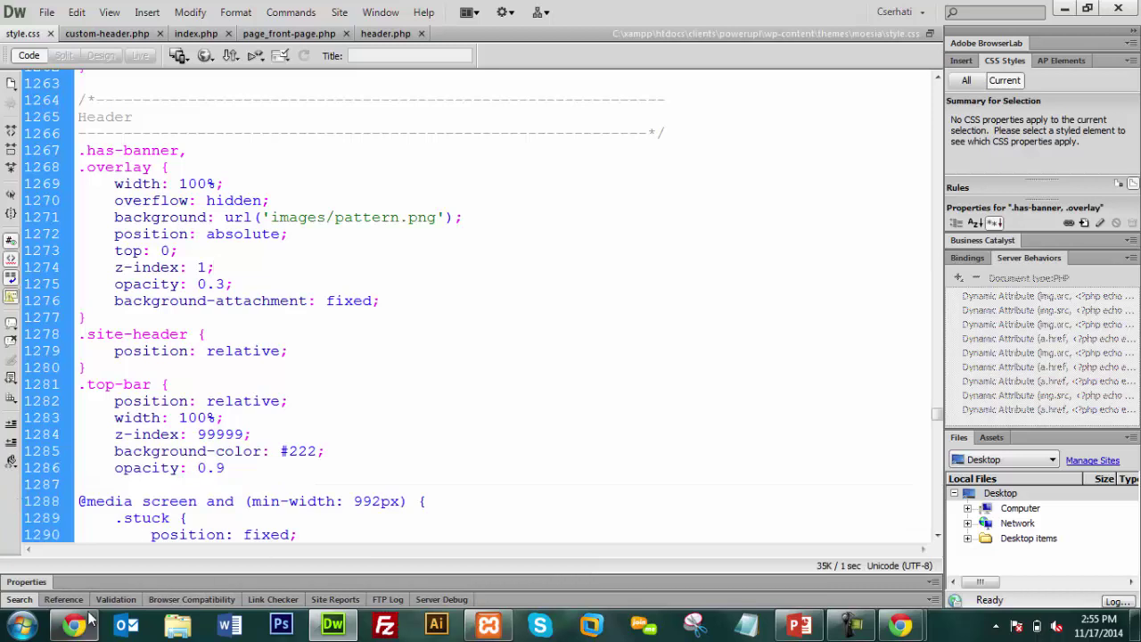
# Switch to Chrome and bring up the Themes page of the local WordPress admin
pyautogui.moveTo(92, 622)
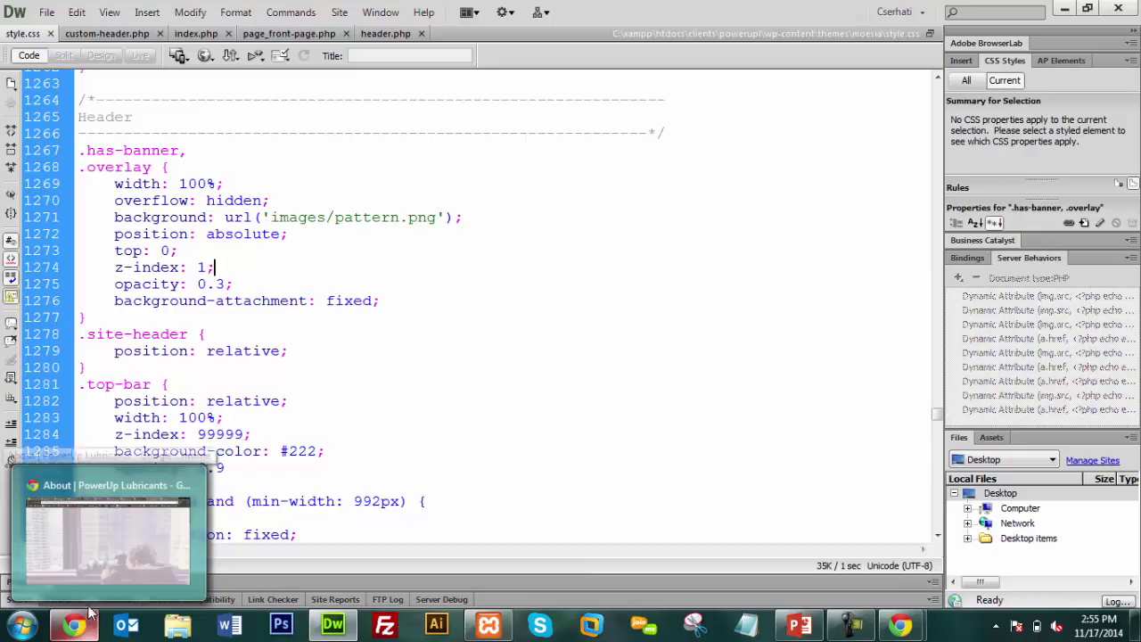
pyautogui.click(97, 571)
pyautogui.click(691, 11)
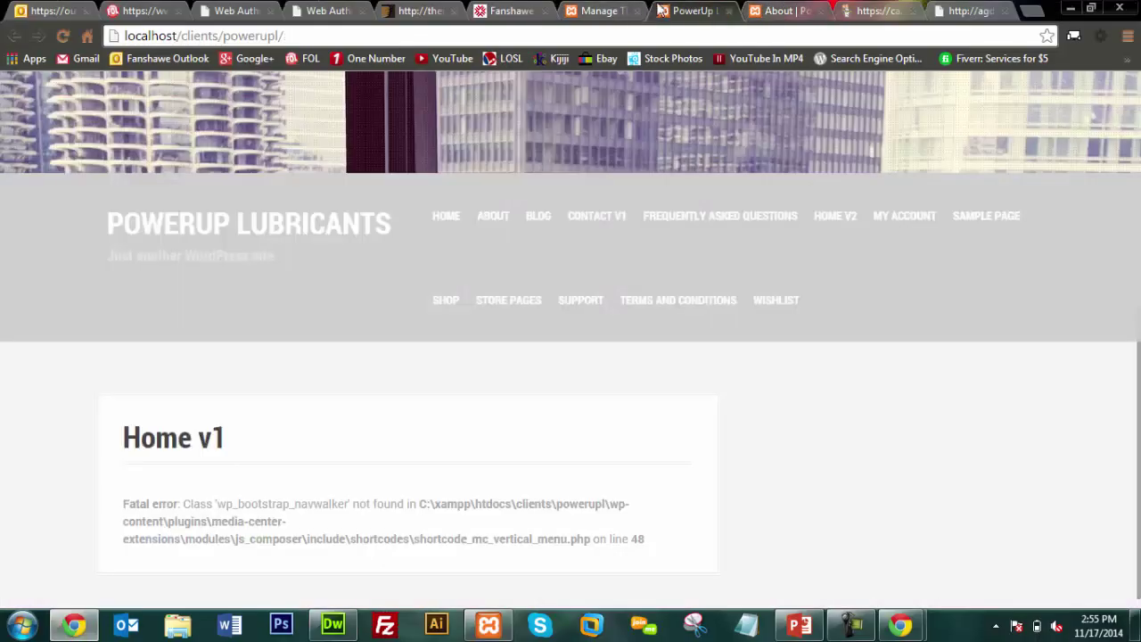
pyautogui.click(597, 11)
pyautogui.moveTo(71, 349)
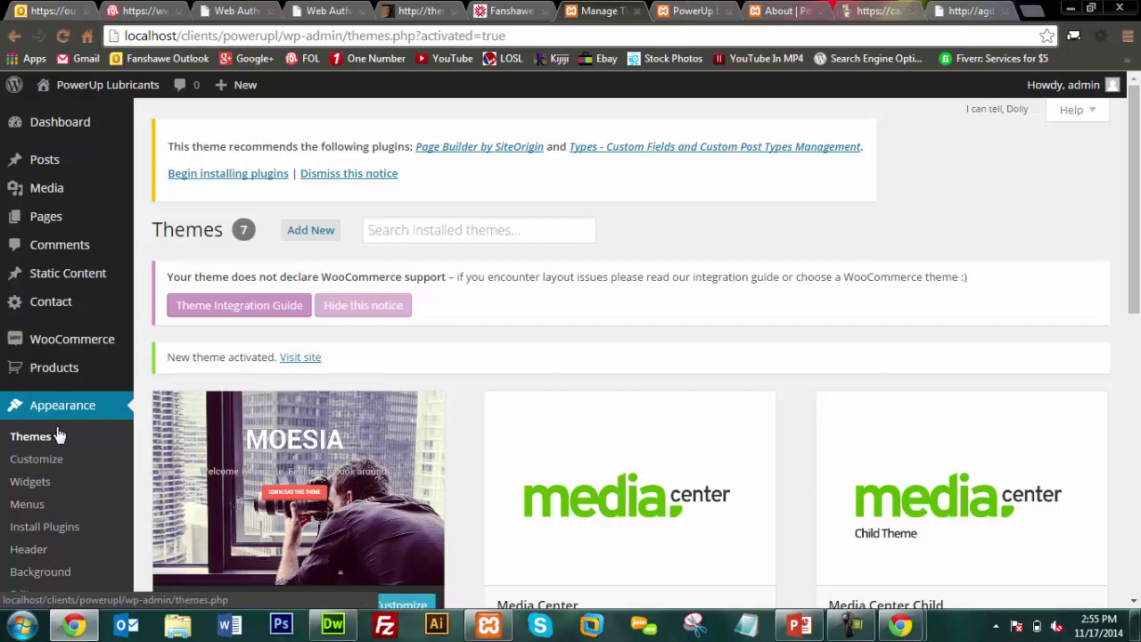
# Open wordpress.org in a new browser tab and go to its Themes Directory
pyautogui.rightClick(610, 5)
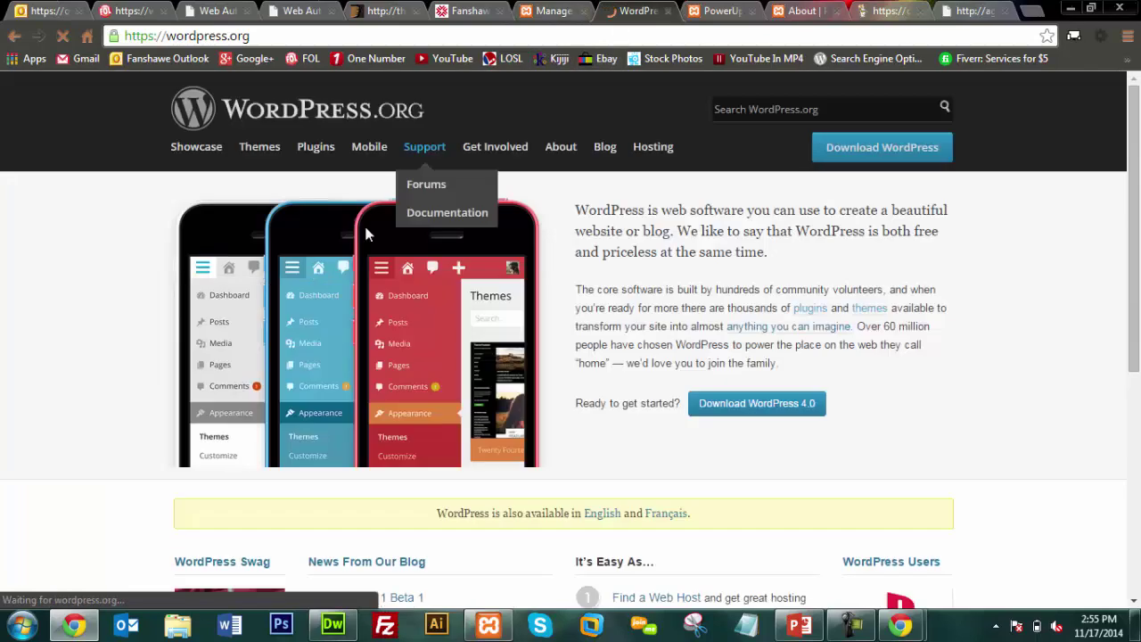
pyautogui.click(259, 146)
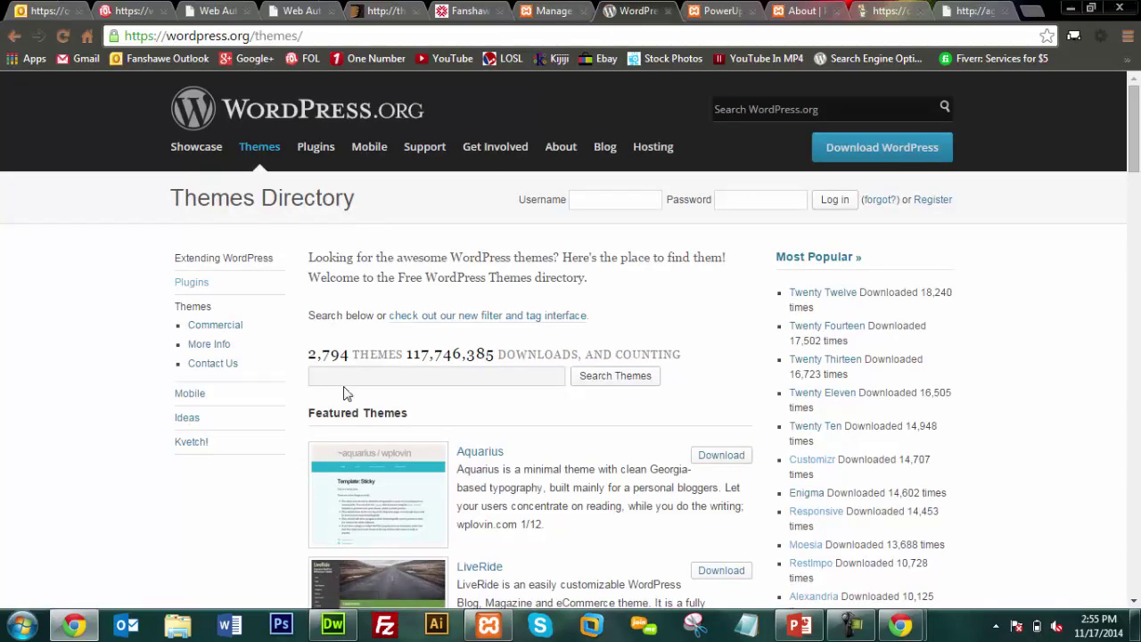
pyautogui.click(345, 378)
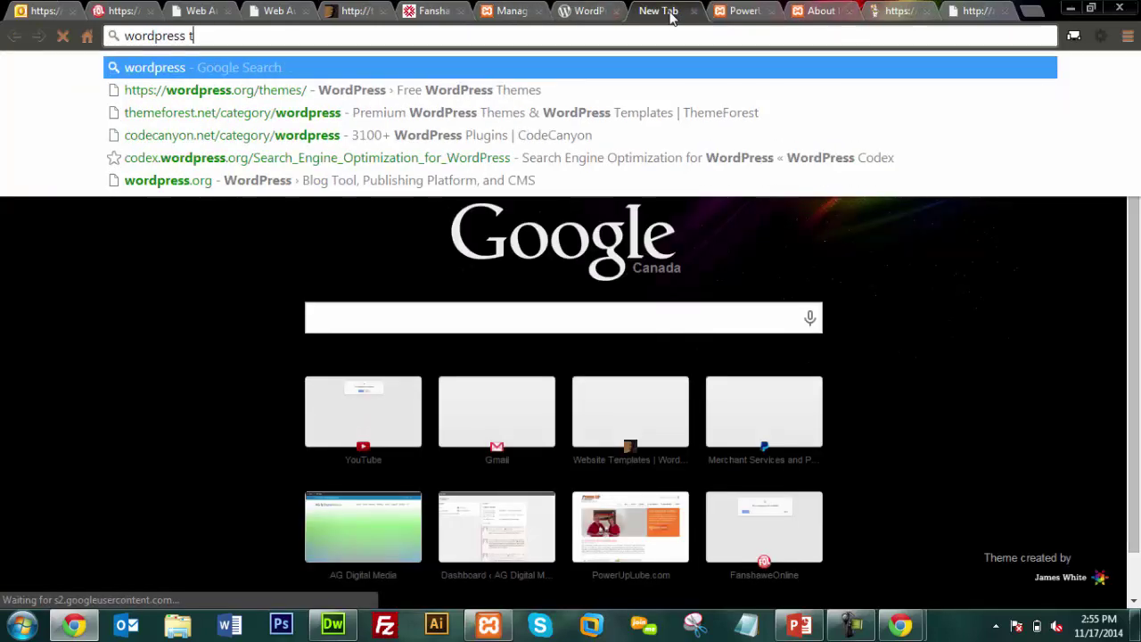
# Search Google for "wordpress themes free" in a new browser tab
pyautogui.write('hemes free')
pyautogui.press('Return')
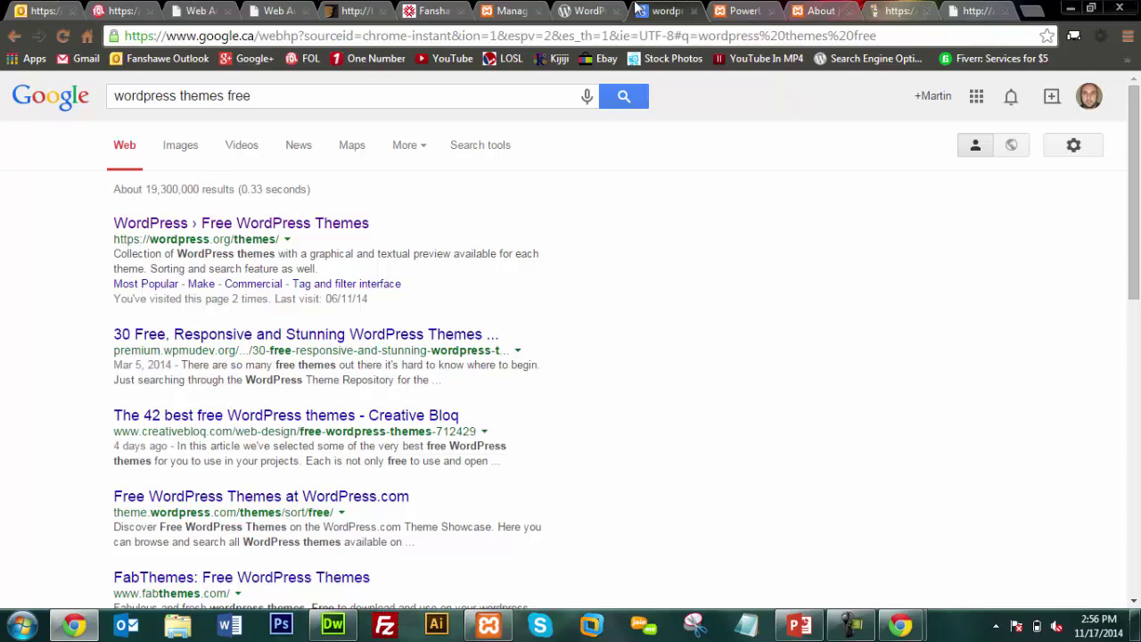
# Return to the WordPress.org Themes Directory, look over its search fields, and open the Plugin Directory
pyautogui.click(565, 9)
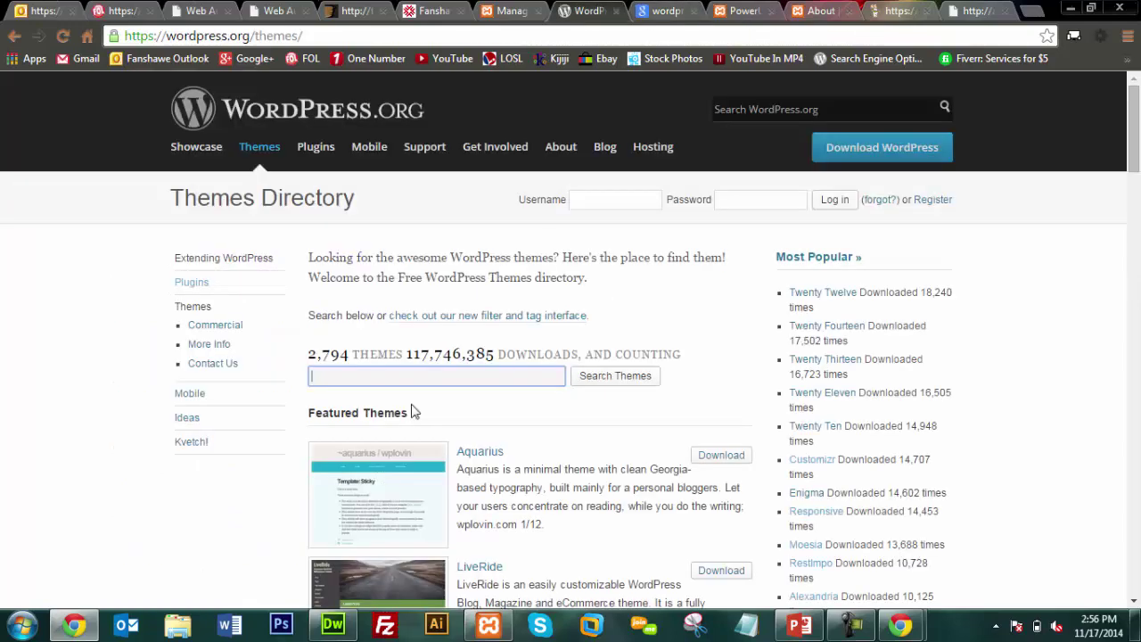
pyautogui.click(374, 375)
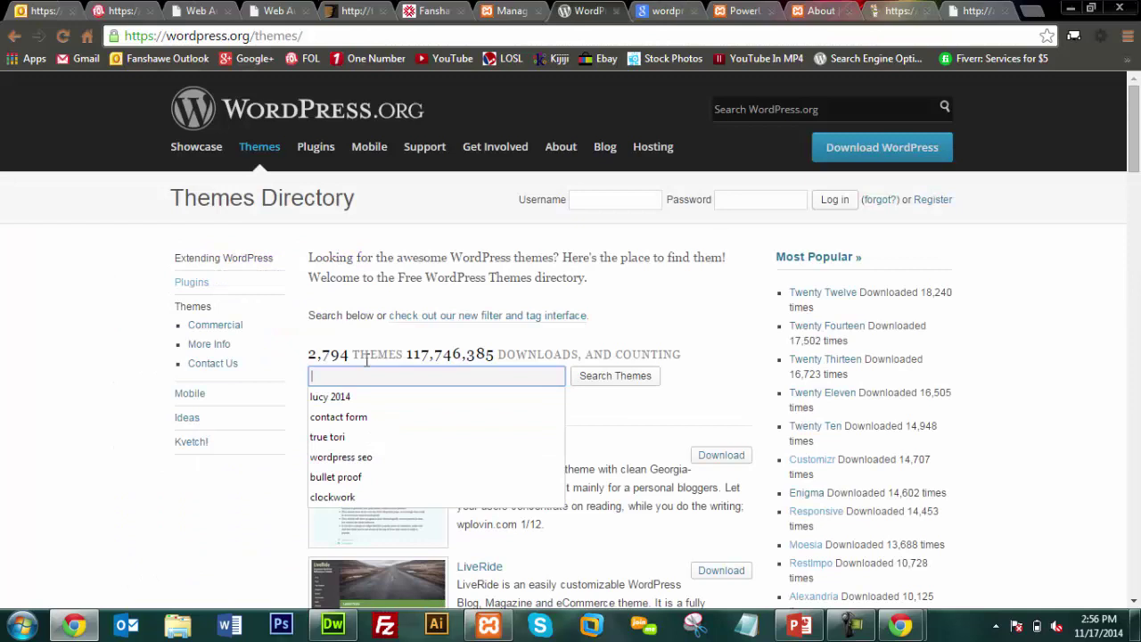
pyautogui.click(594, 199)
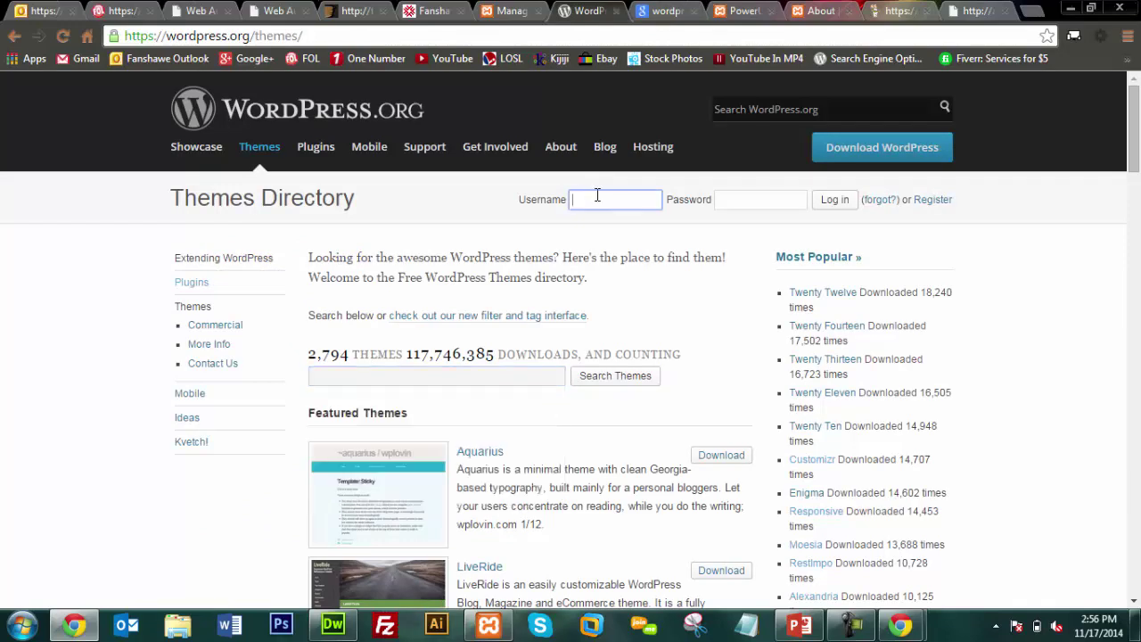
pyautogui.click(771, 111)
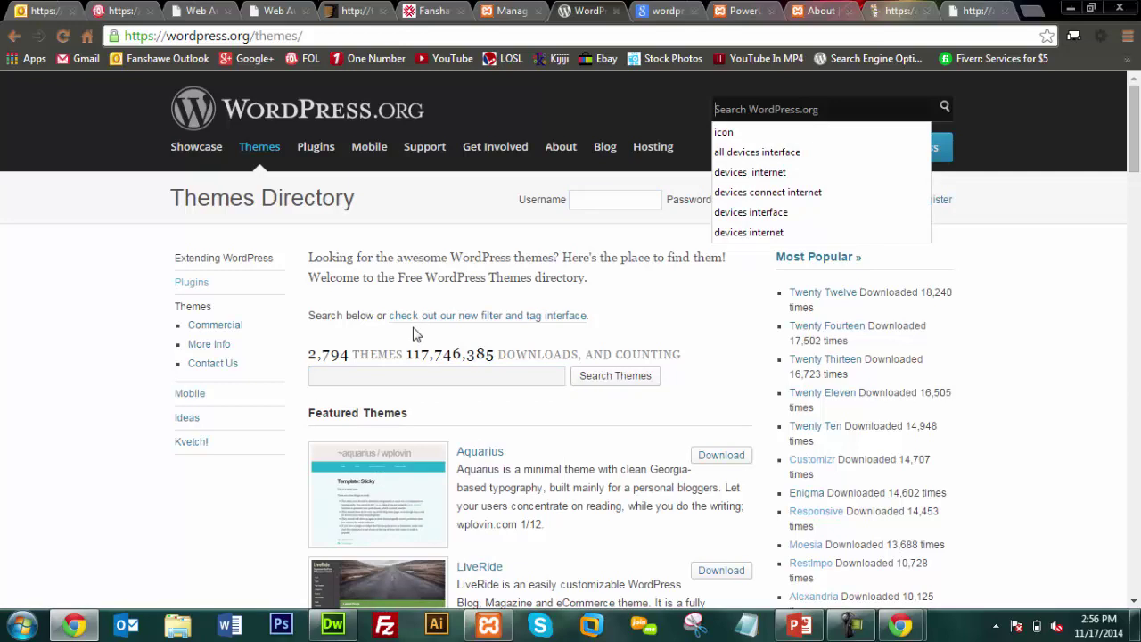
pyautogui.click(456, 279)
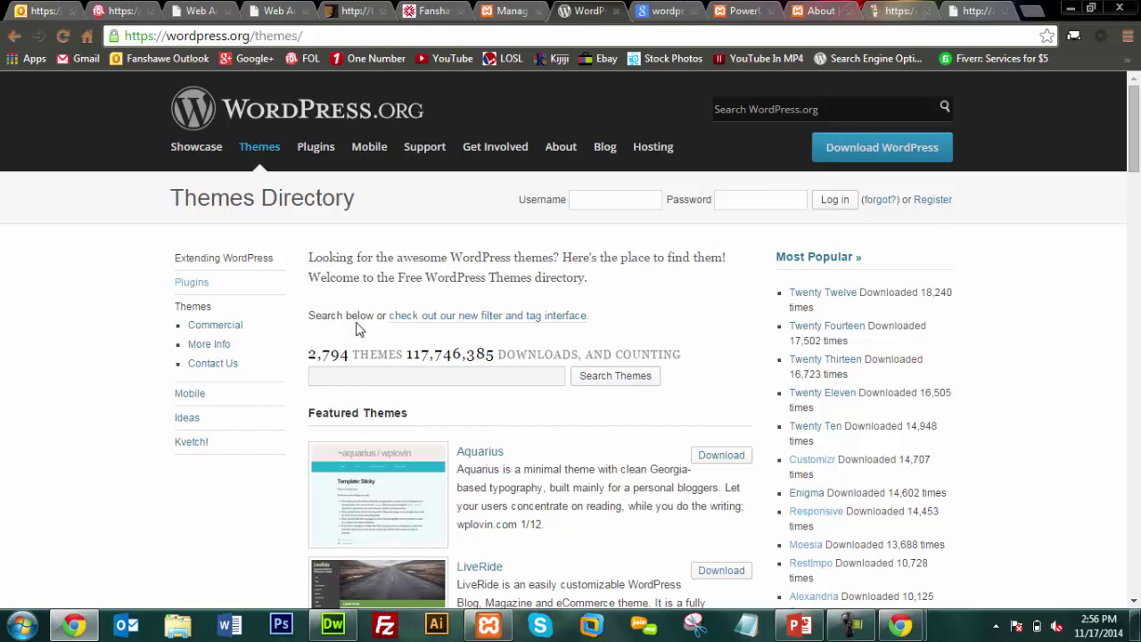
pyautogui.click(315, 146)
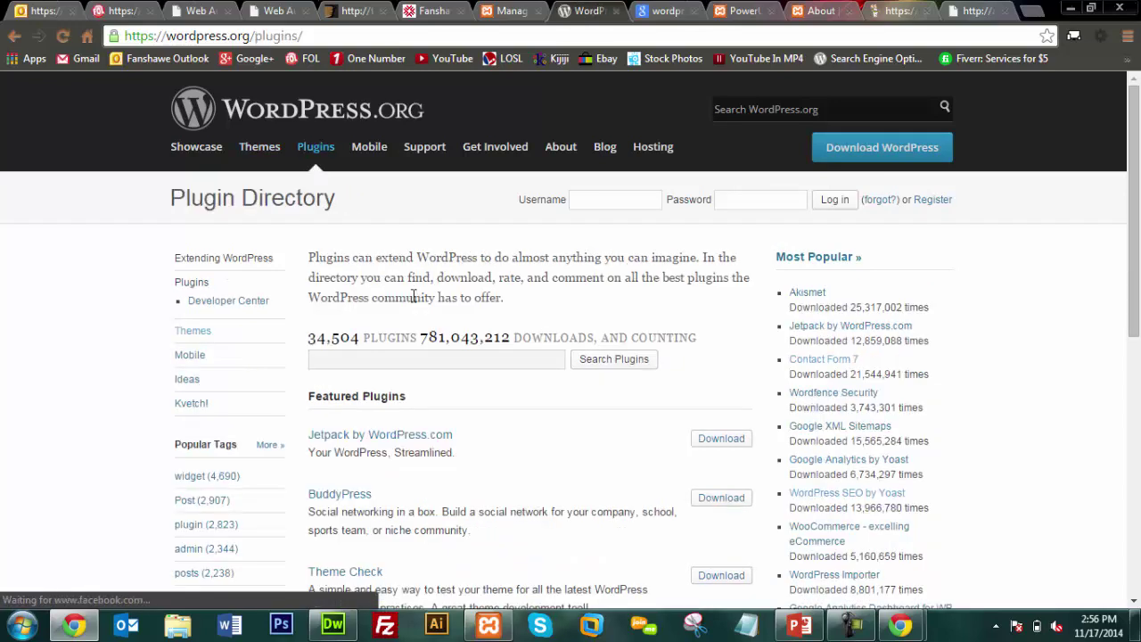
# Go back to the Themes Directory and search its themes for "commerce"
pyautogui.click(259, 148)
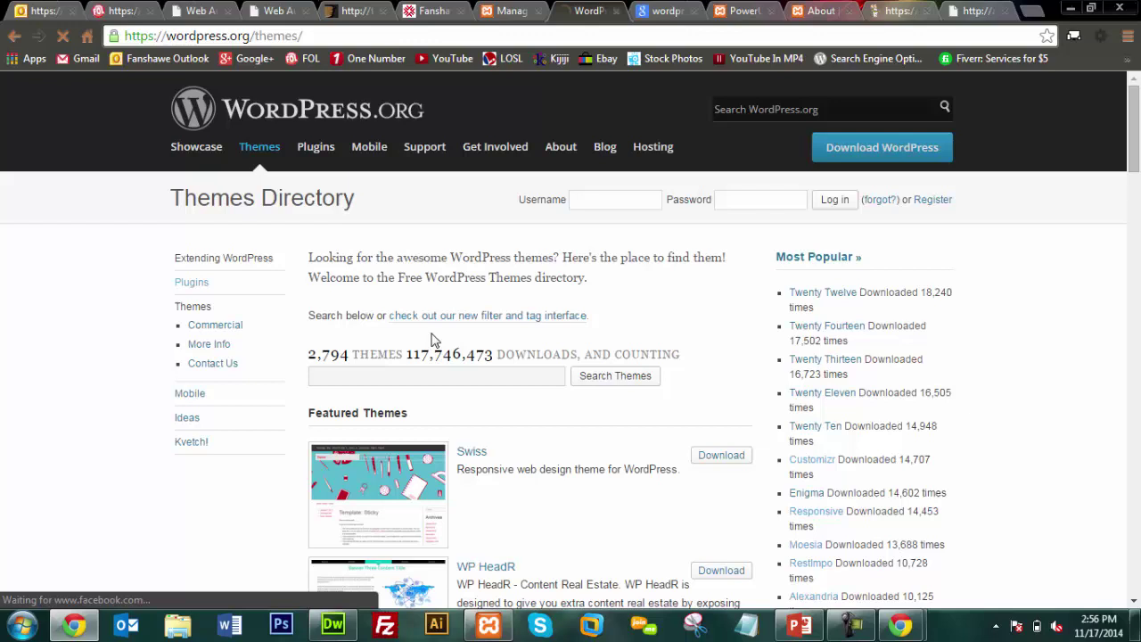
pyautogui.click(389, 375)
pyautogui.write('commerce')
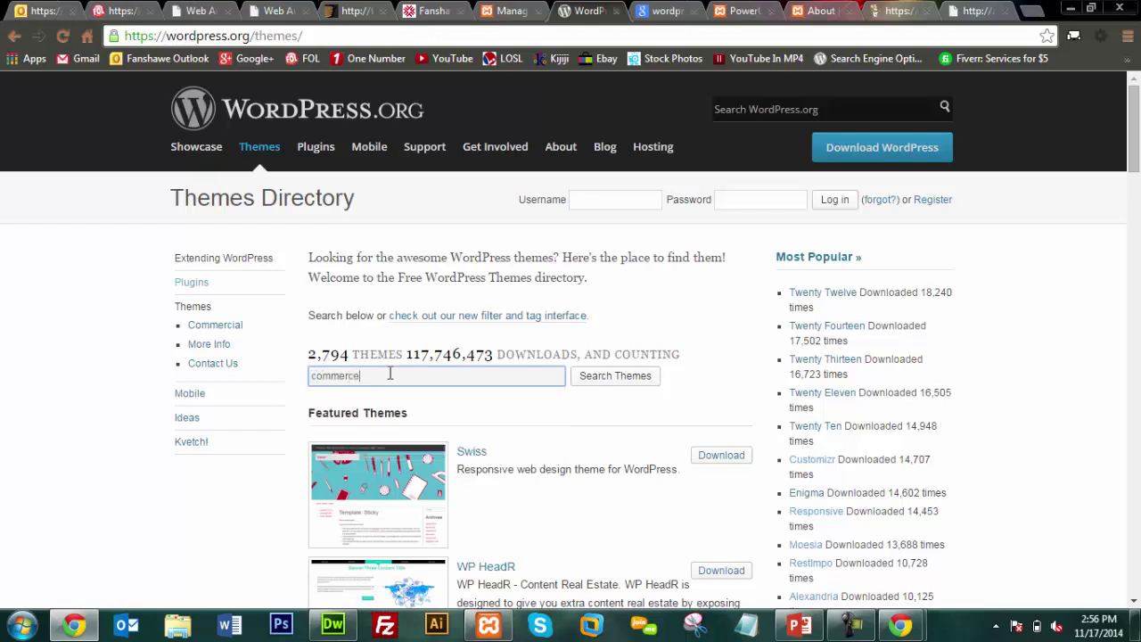
pyautogui.press('Return')
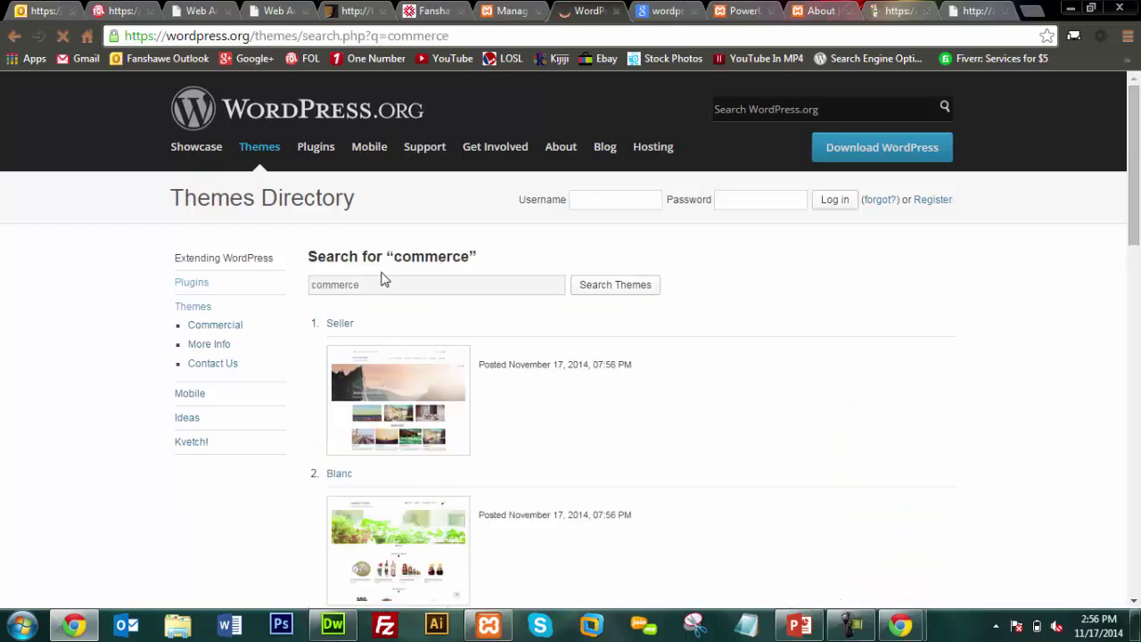
# Change the theme search term to "ecommerce" and run the search again
pyautogui.click(380, 289)
pyautogui.press('Home')
pyautogui.write('e')
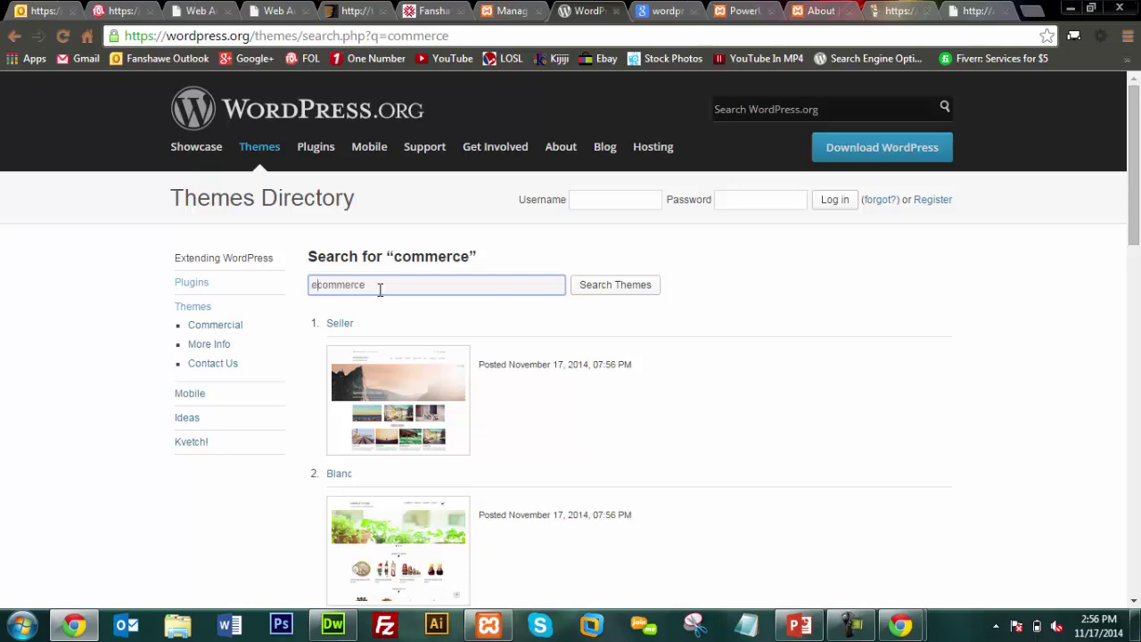
pyautogui.press('Return')
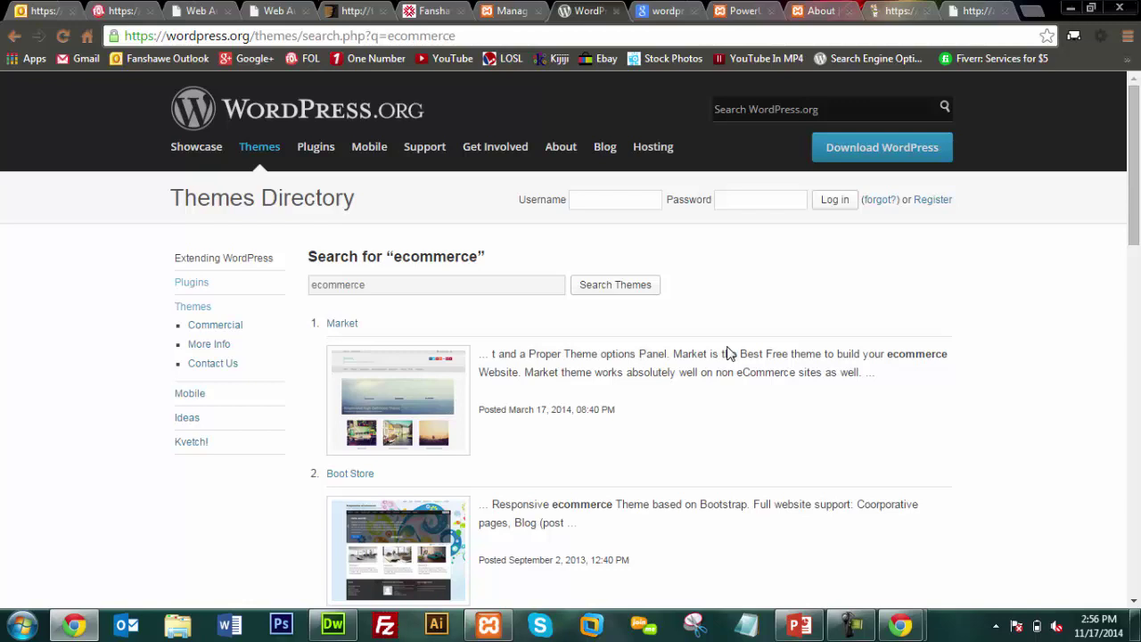
# Browse the ecommerce theme results, open the Welcome theme, and view its preview before closing it
pyautogui.scroll(-5, 726, 354)
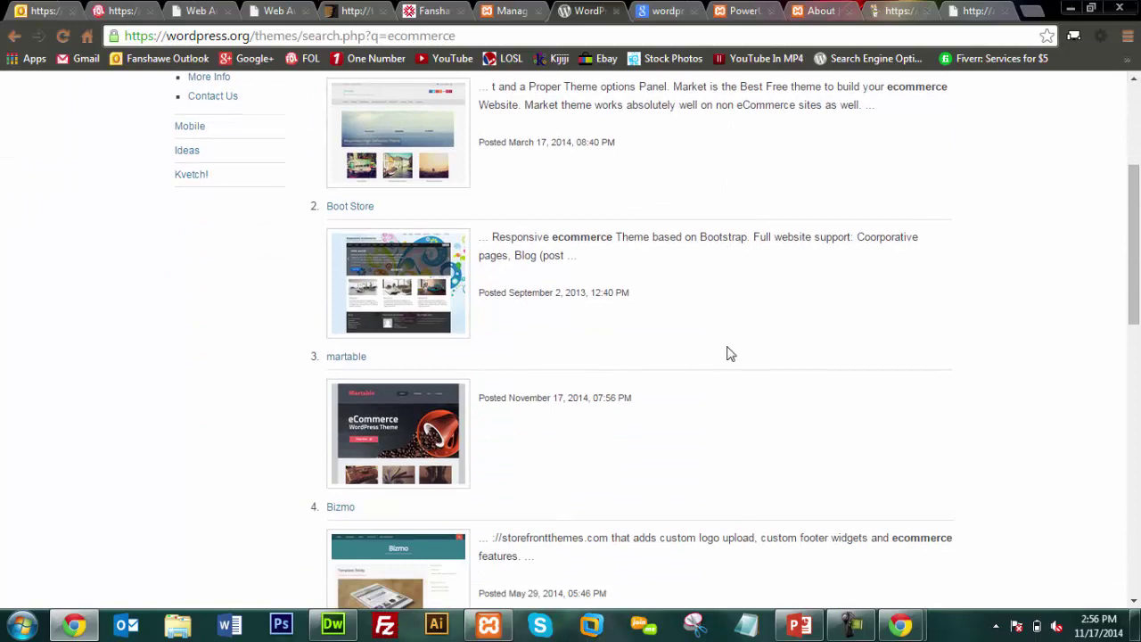
pyautogui.scroll(-5, 727, 354)
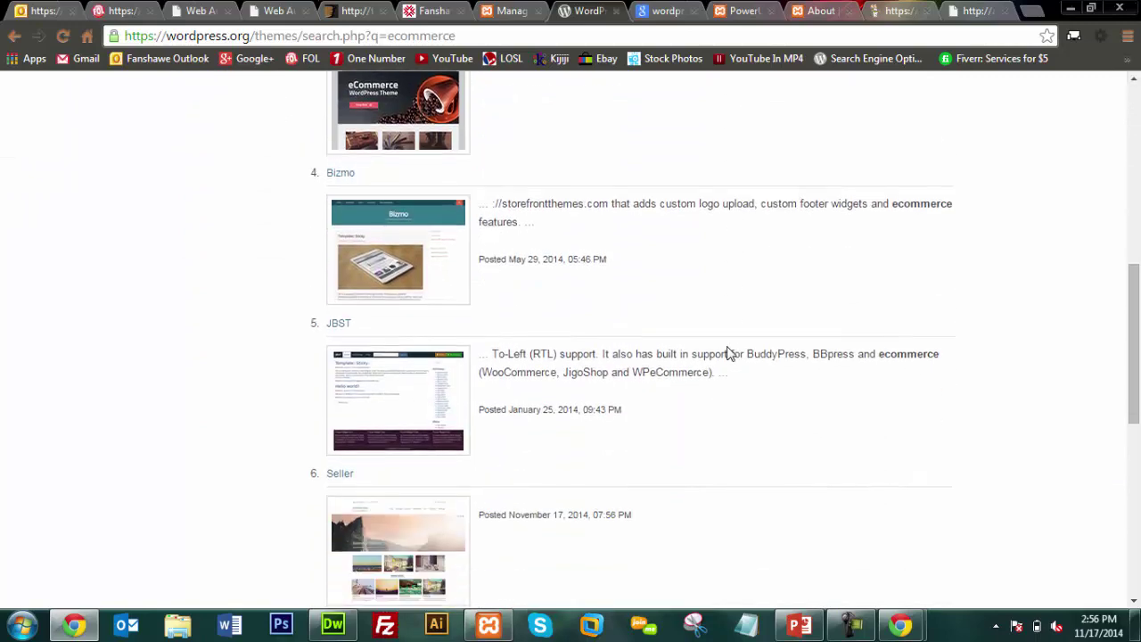
pyautogui.scroll(-1, 727, 354)
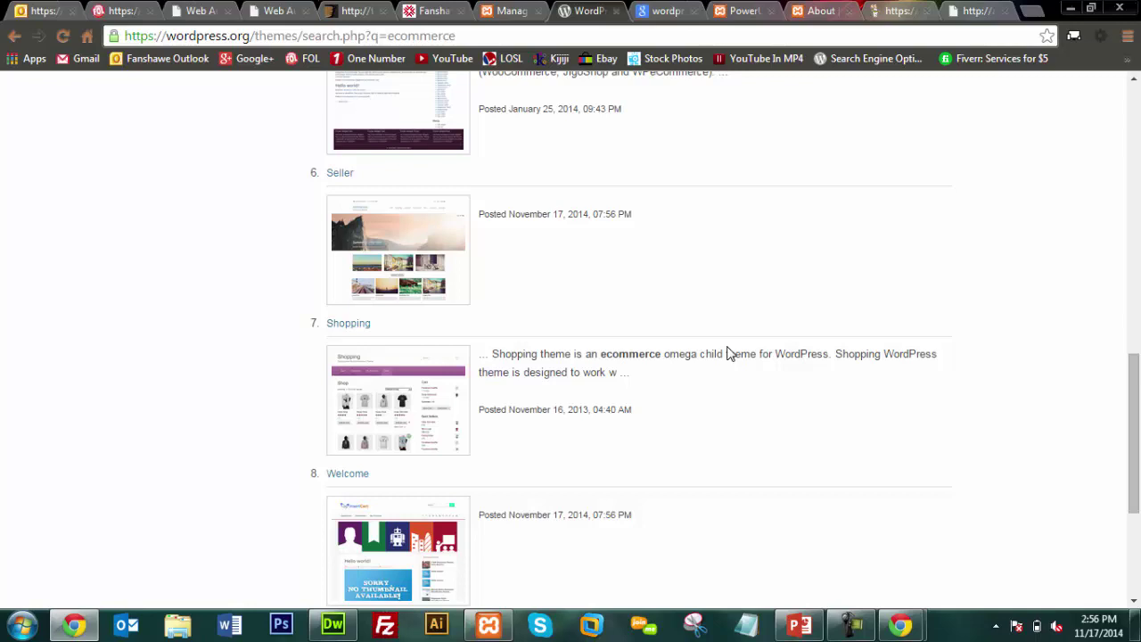
pyautogui.scroll(-1, 727, 354)
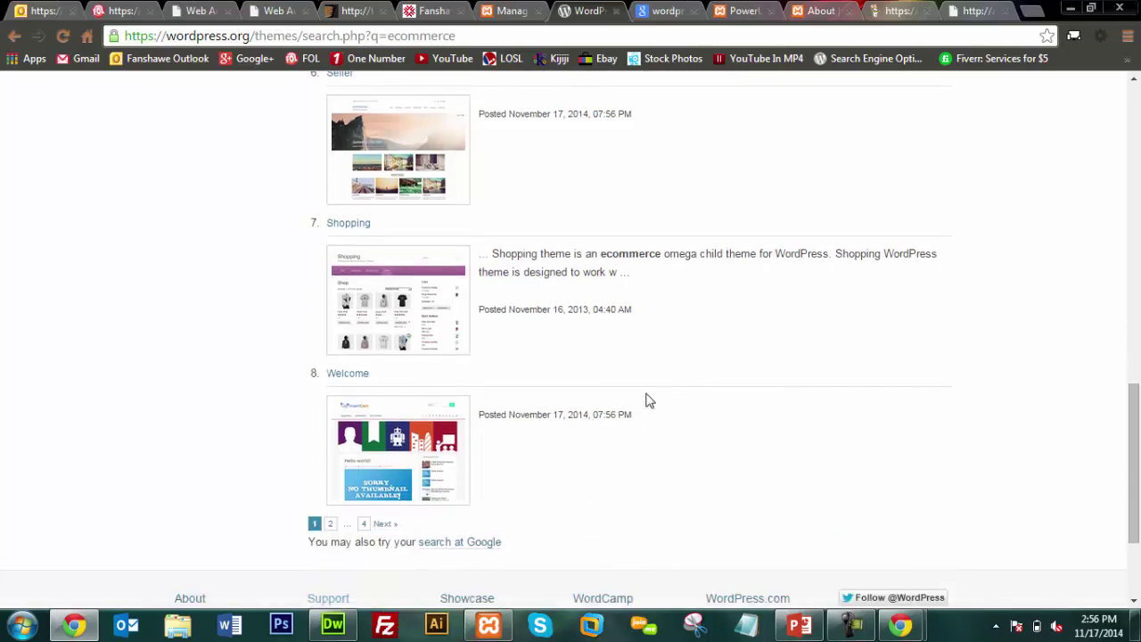
pyautogui.click(390, 445)
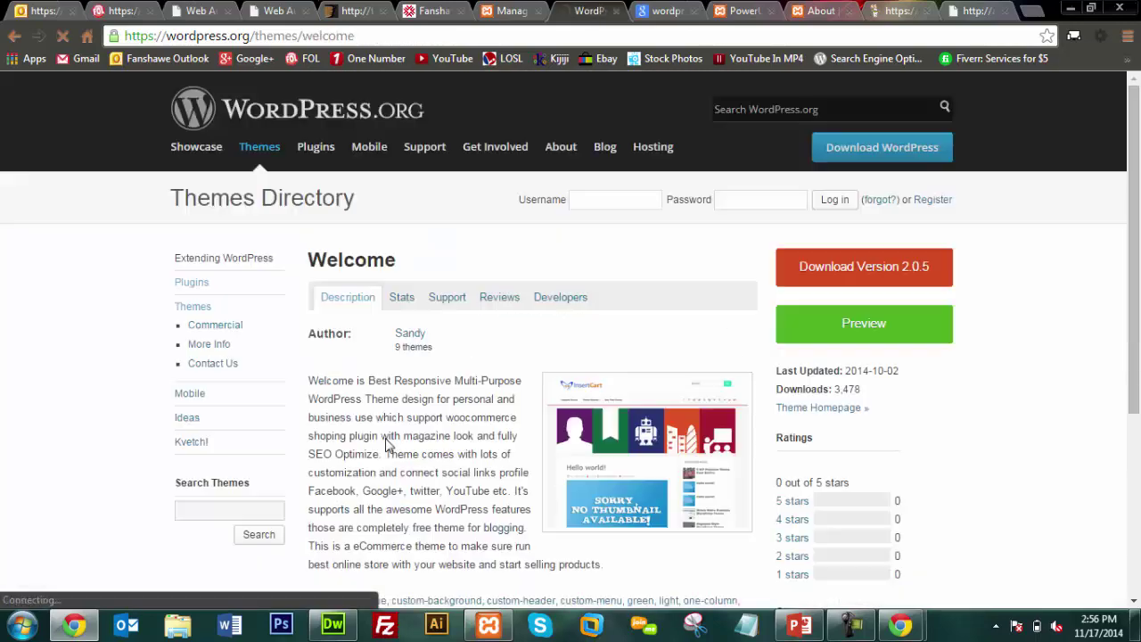
pyautogui.click(846, 334)
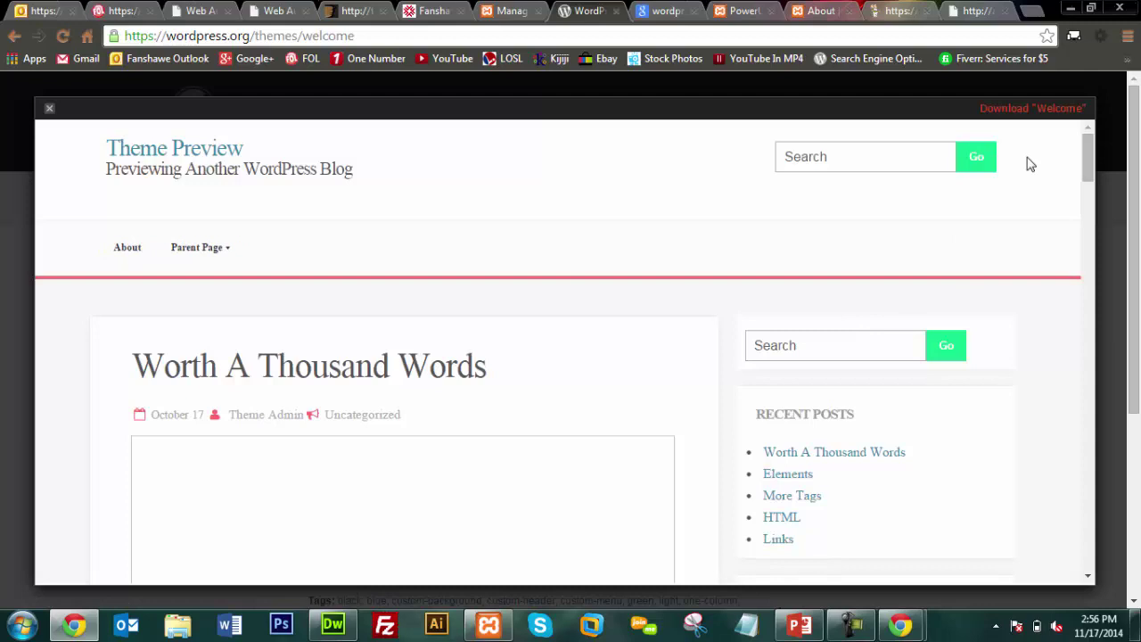
pyautogui.moveTo(1090, 139)
pyautogui.mouseDown()
pyautogui.moveTo(1087, 241)
pyautogui.moveTo(1078, 140)
pyautogui.mouseUp()
pyautogui.click(49, 108)
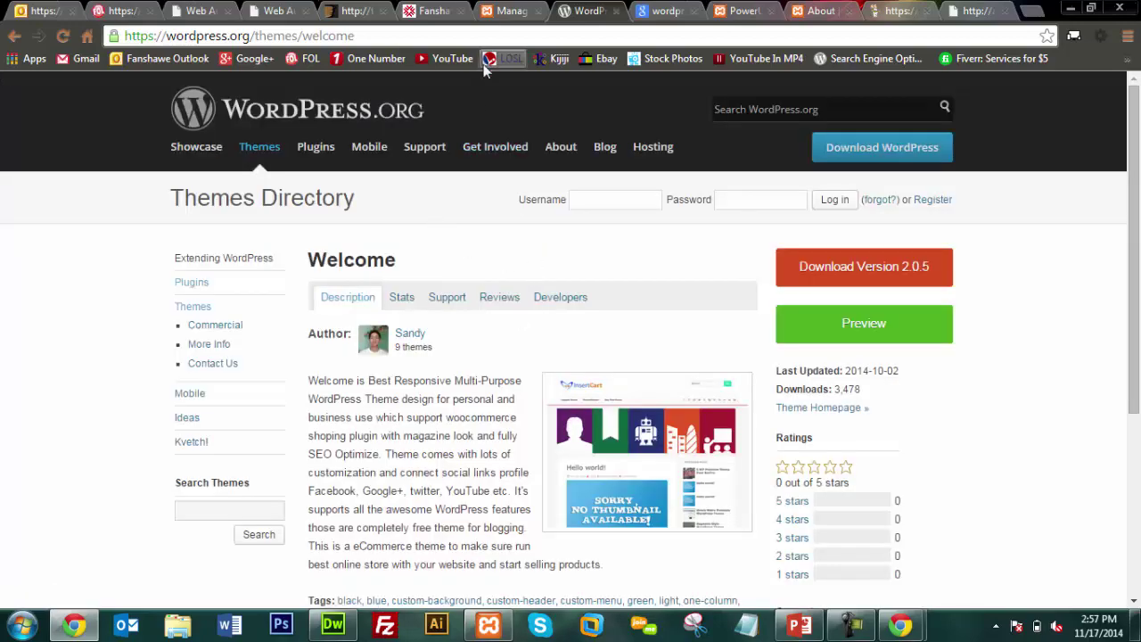
# Search the WordPress.org Plugin Directory for "woocommerce"
pyautogui.click(314, 148)
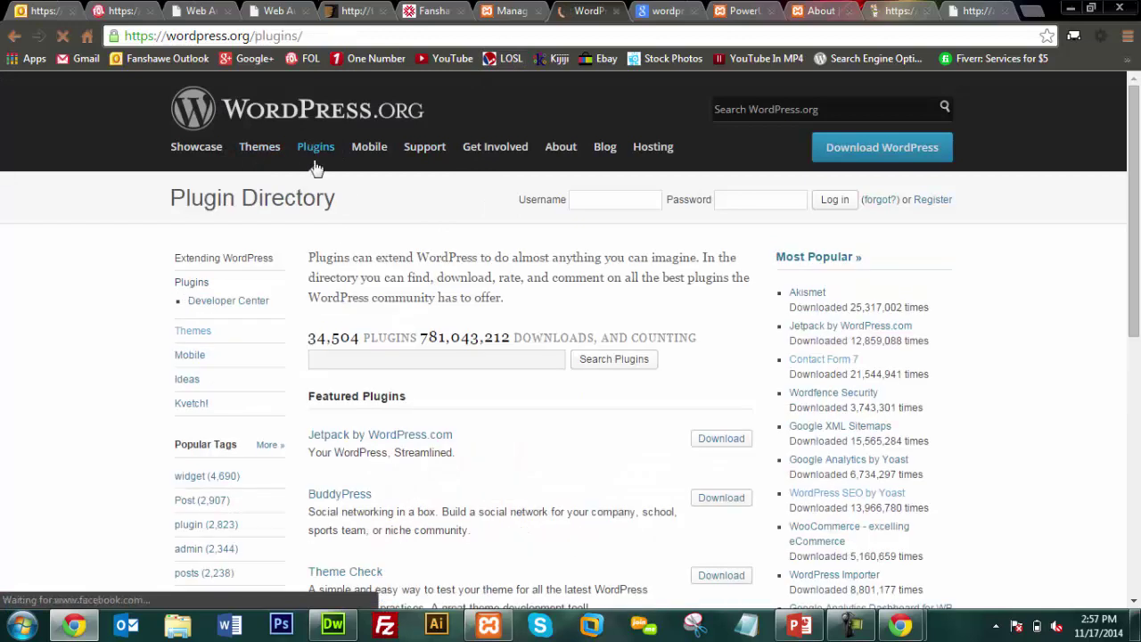
pyautogui.click(355, 361)
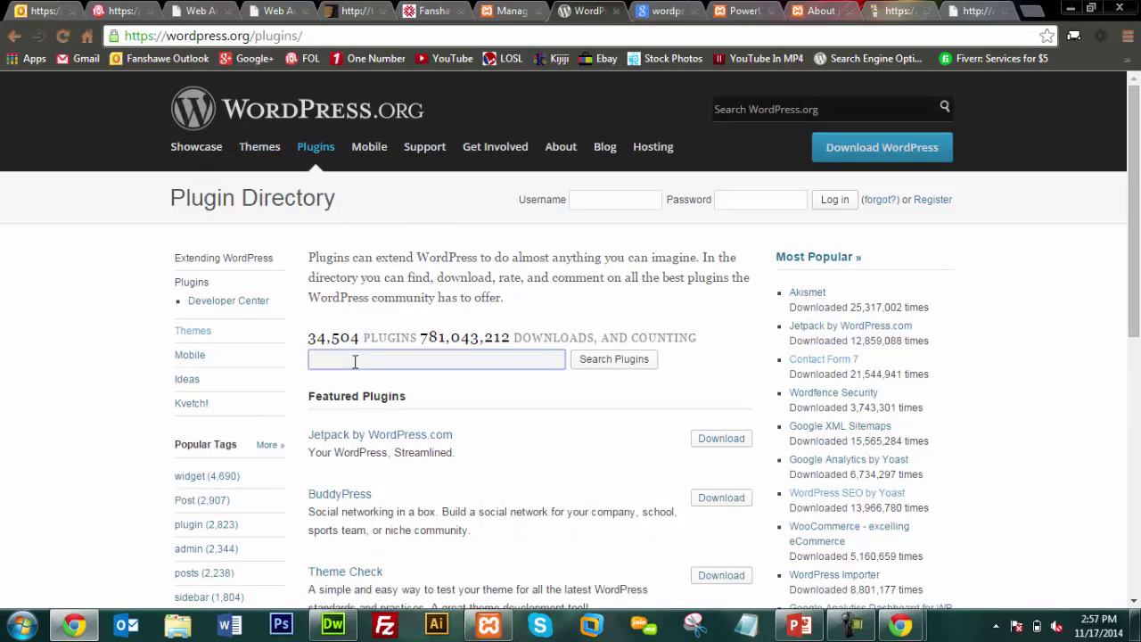
pyautogui.write('woocommerce')
pyautogui.press('Return')
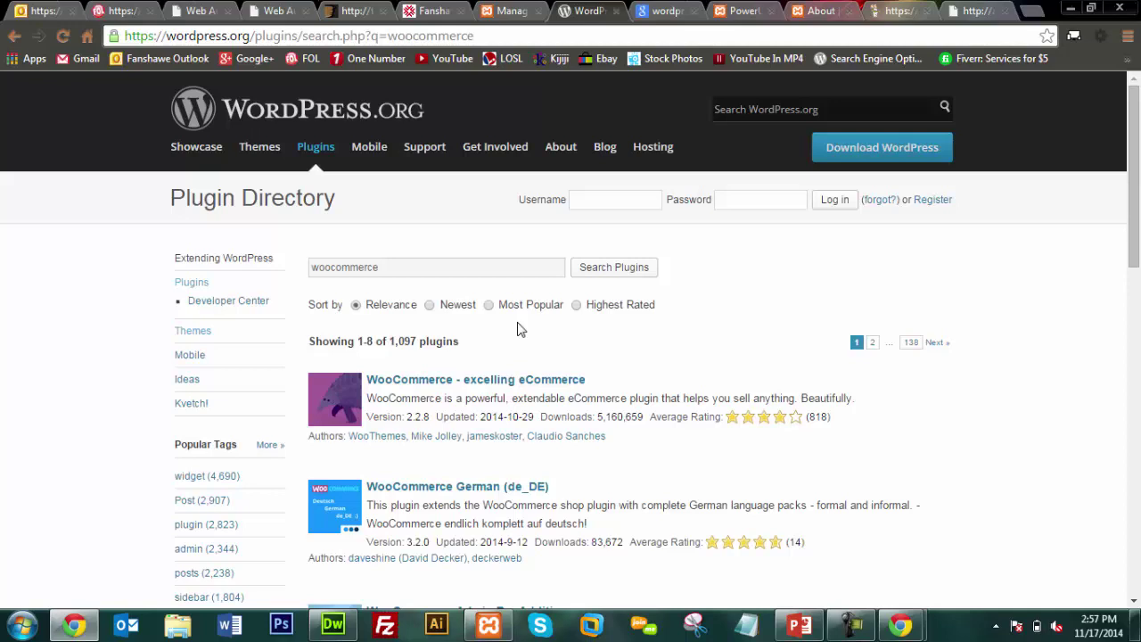
# Return to the local WordPress admin and view the WooCommerce orders and the installed plugins list
pyautogui.click(525, 9)
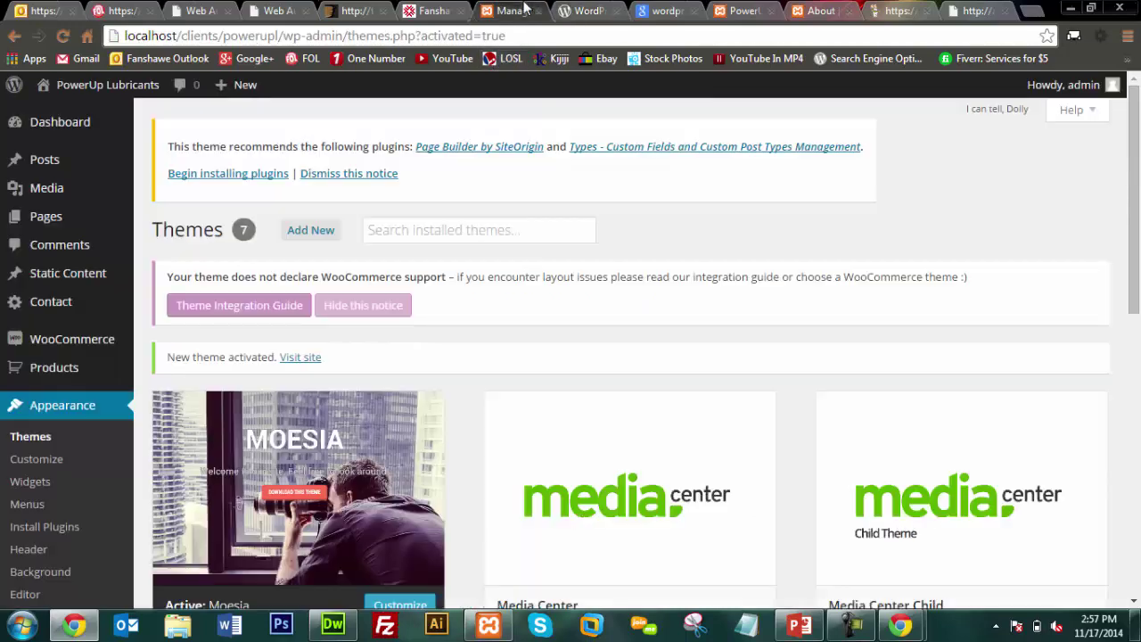
pyautogui.click(67, 346)
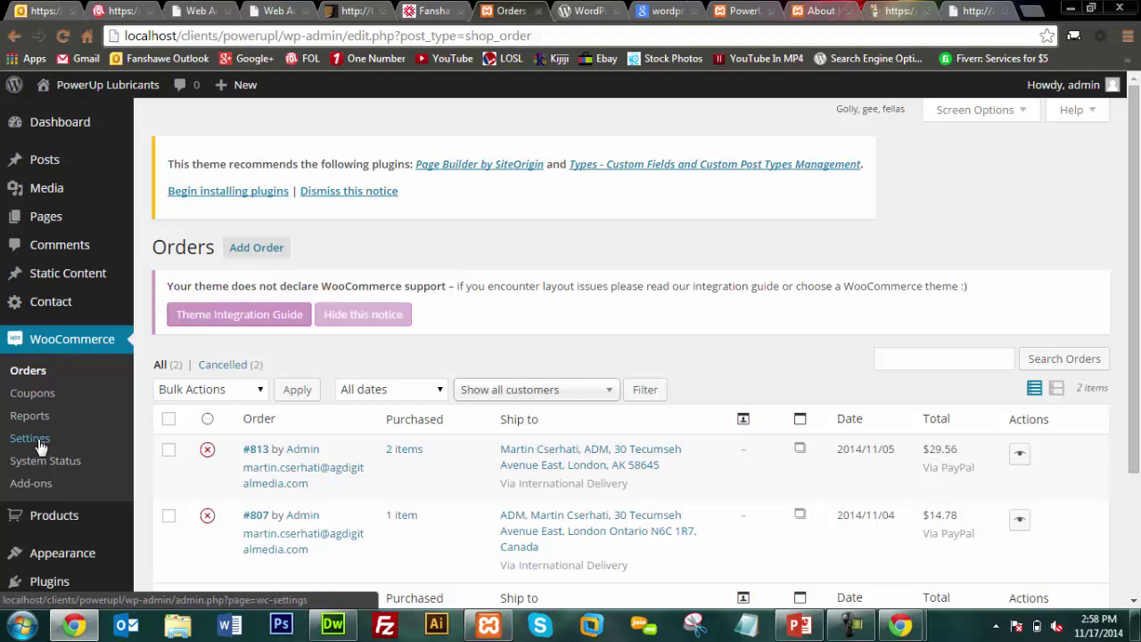
pyautogui.click(54, 584)
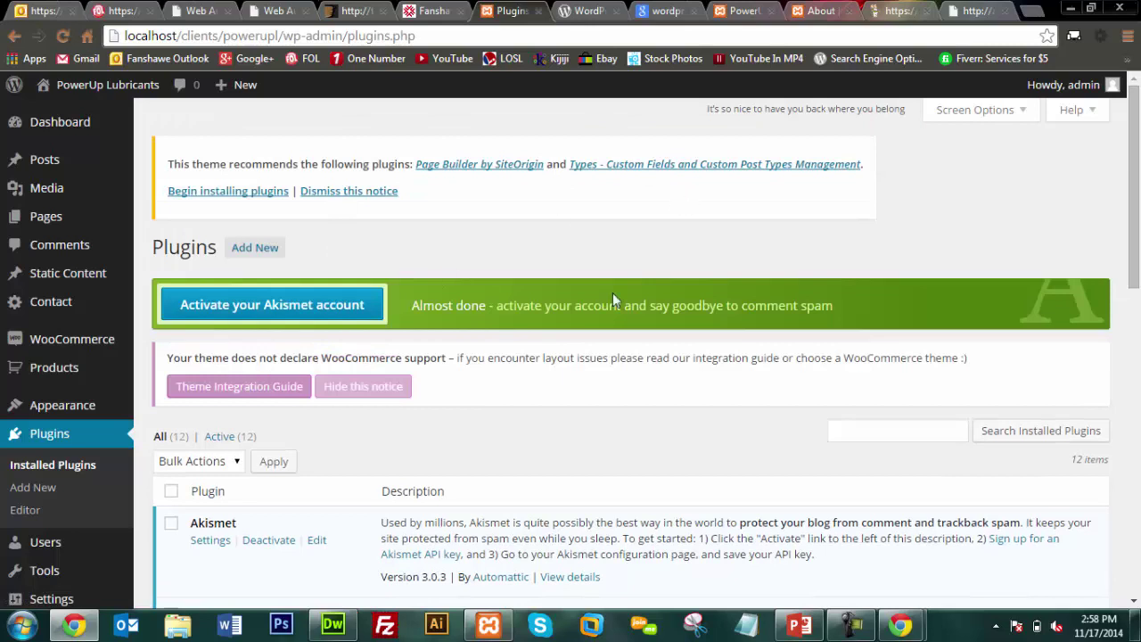
# Search for "woocommerce" among the plugins available to add in the WordPress admin and view the results
pyautogui.click(37, 489)
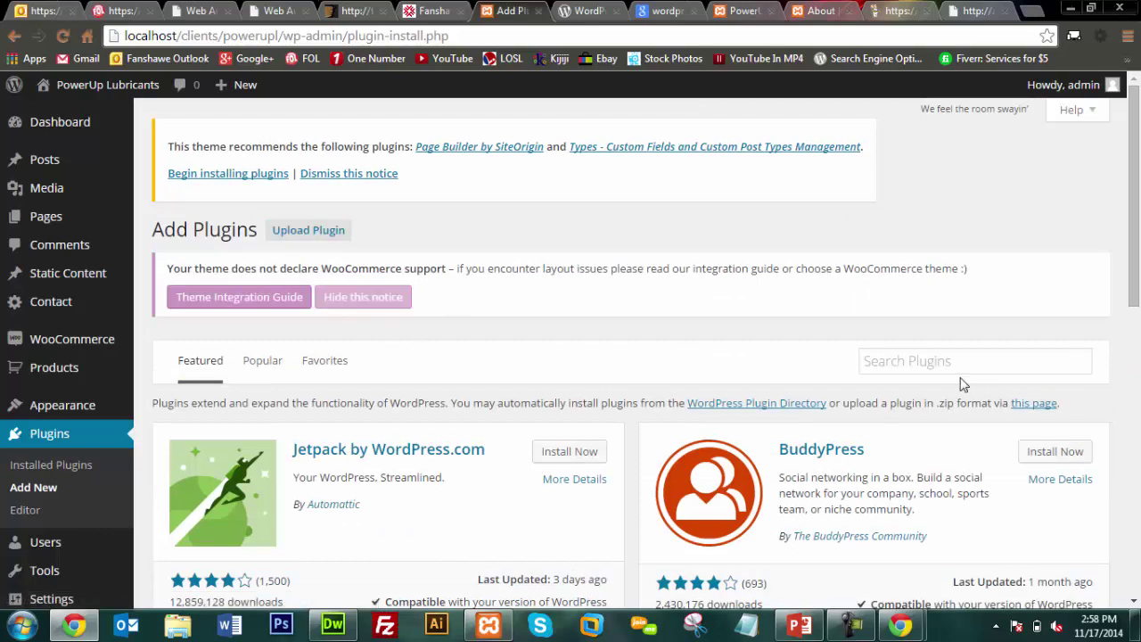
pyautogui.click(953, 371)
pyautogui.write('wooco')
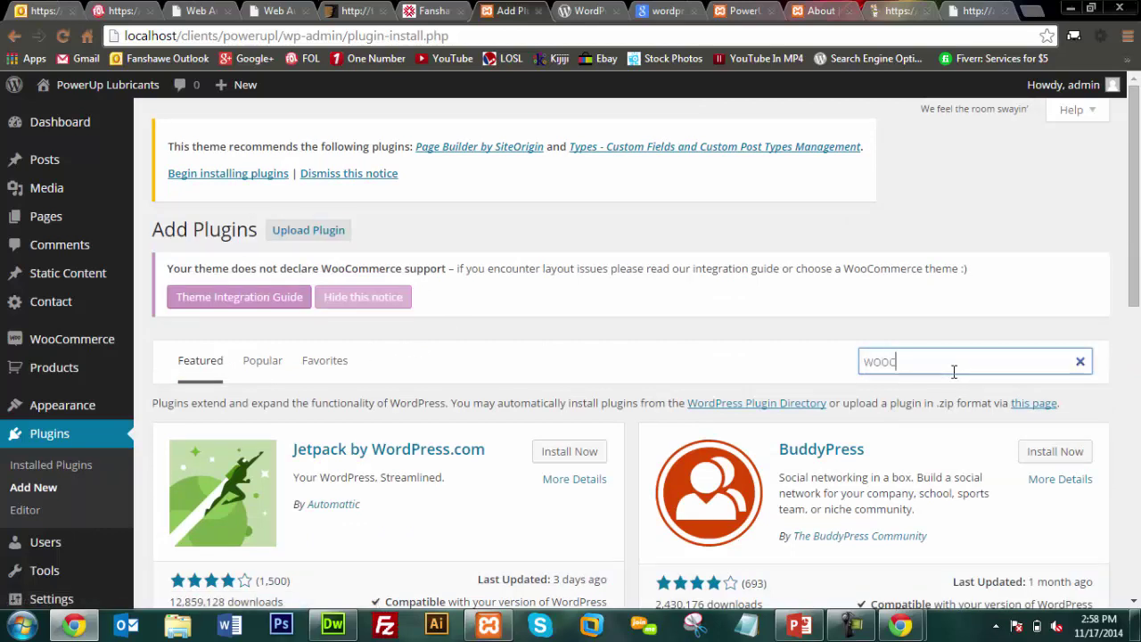
pyautogui.write('mmerce')
pyautogui.press('Return')
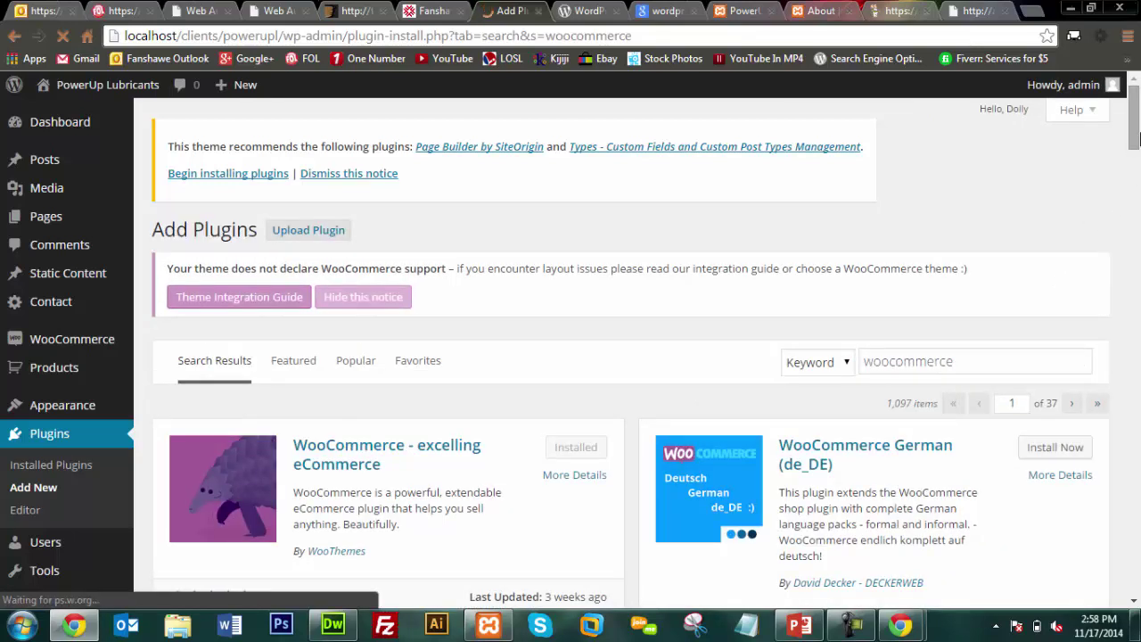
pyautogui.scroll(-3, 1062, 161)
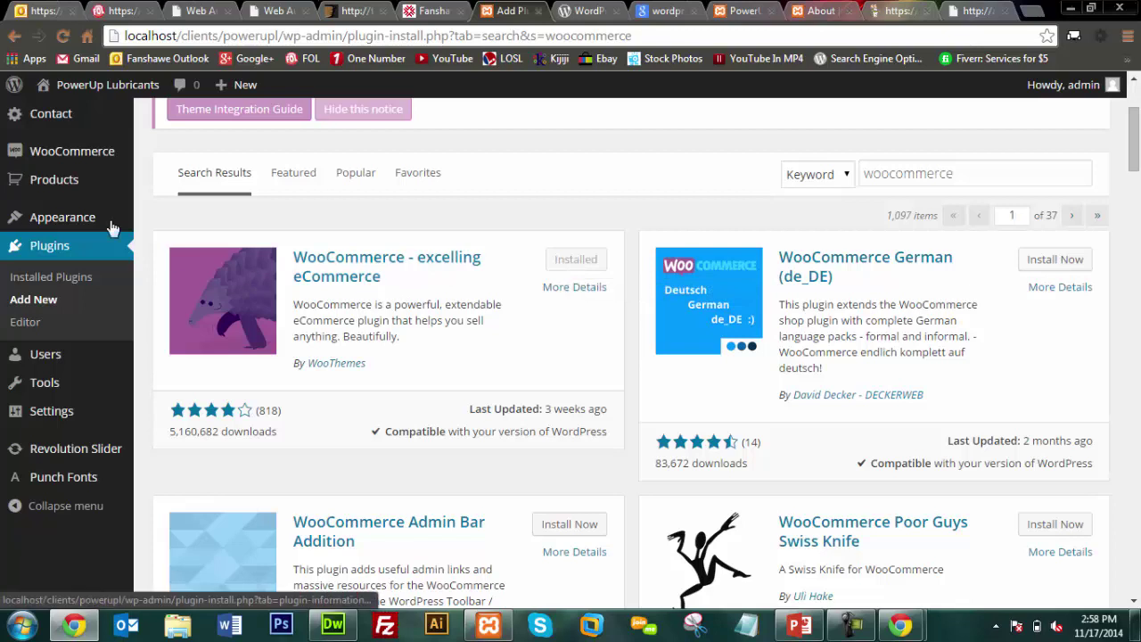
# Open the WooCommerce settings, look through the General options, and view the Products settings
pyautogui.click(43, 154)
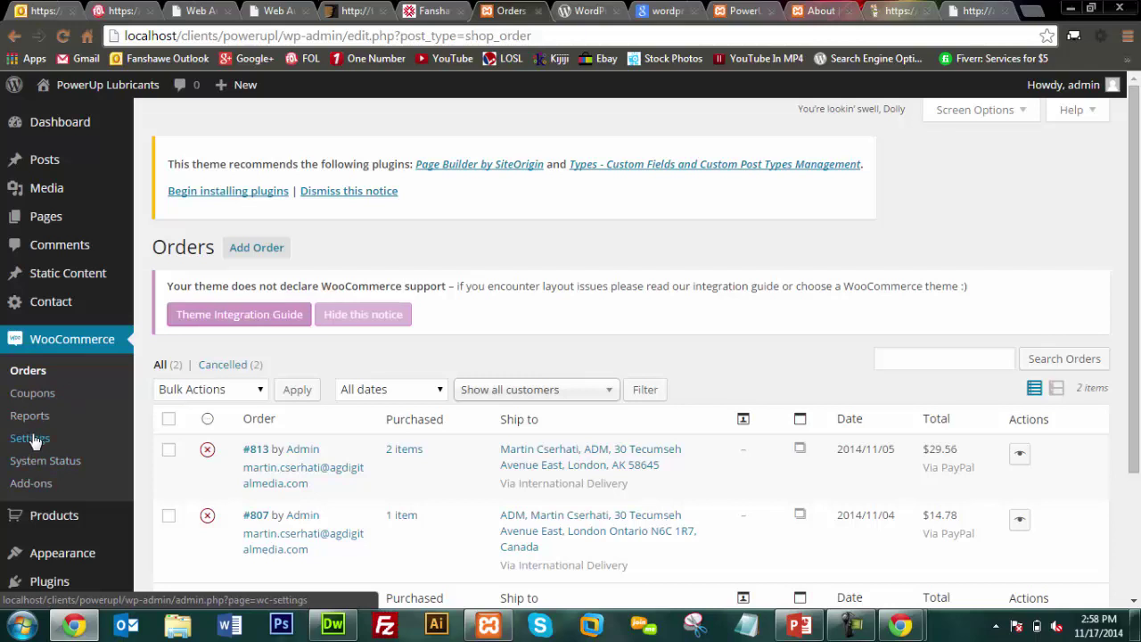
pyautogui.rightClick(32, 438)
pyautogui.click(25, 446)
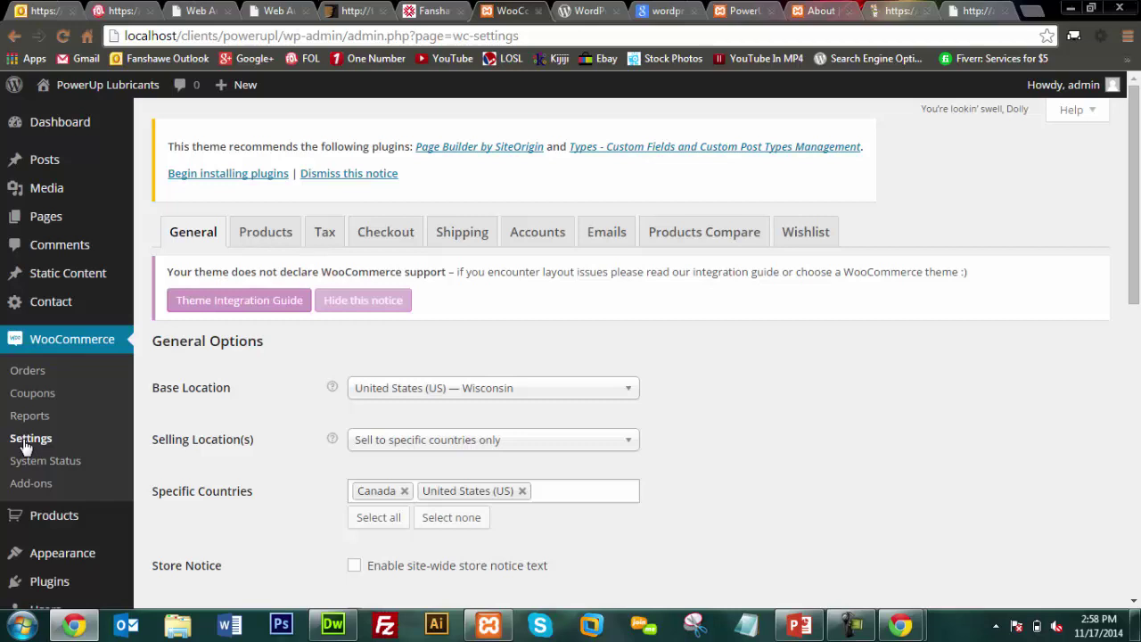
pyautogui.scroll(-4, 25, 447)
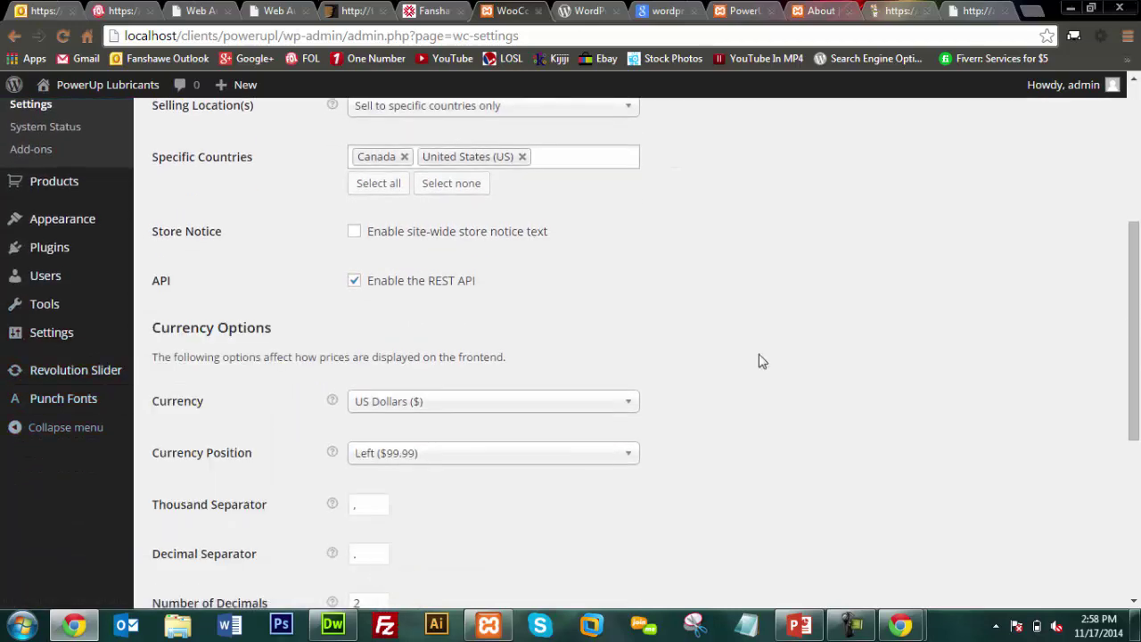
pyautogui.scroll(-1, 1137, 286)
pyautogui.moveTo(1137, 285); pyautogui.dragTo(1138, 323)
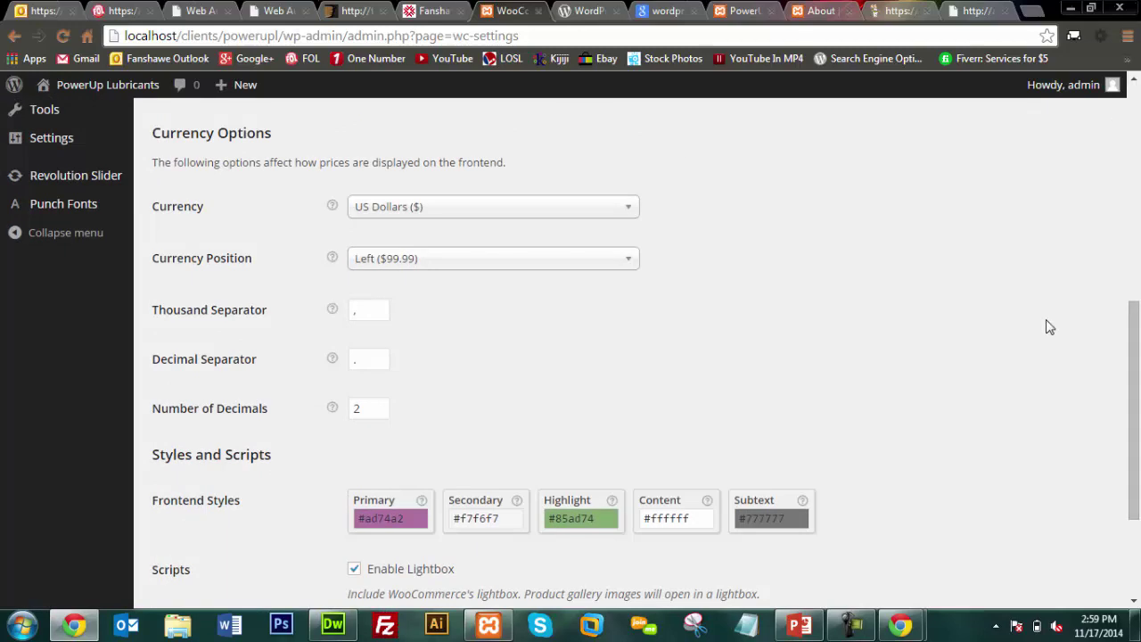
pyautogui.moveTo(1136, 412); pyautogui.dragTo(1139, 224)
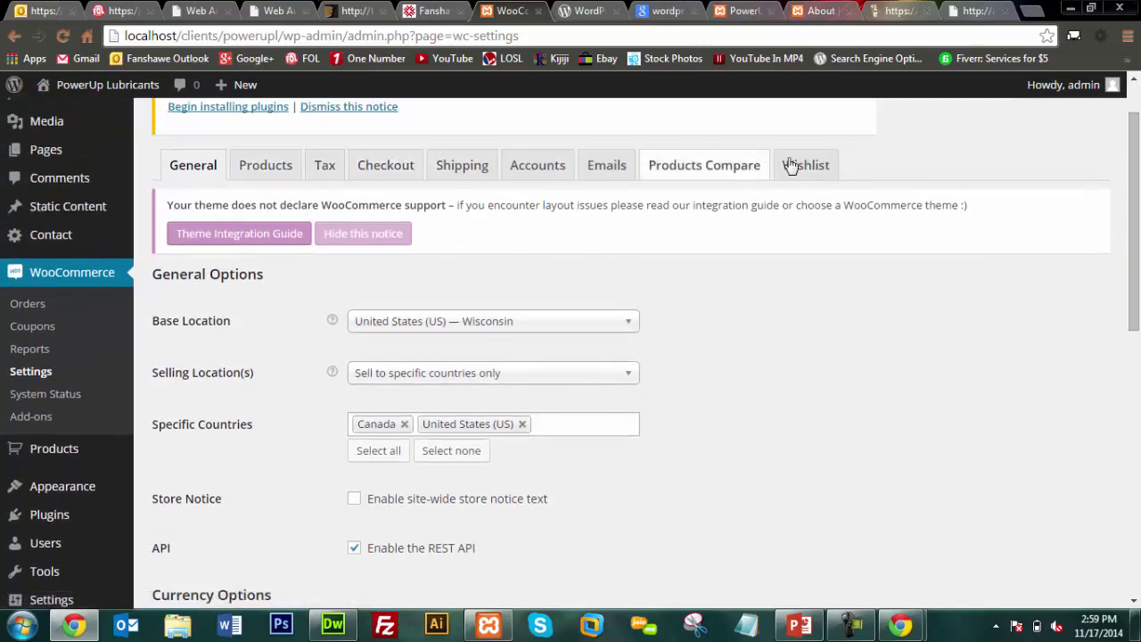
pyautogui.click(252, 183)
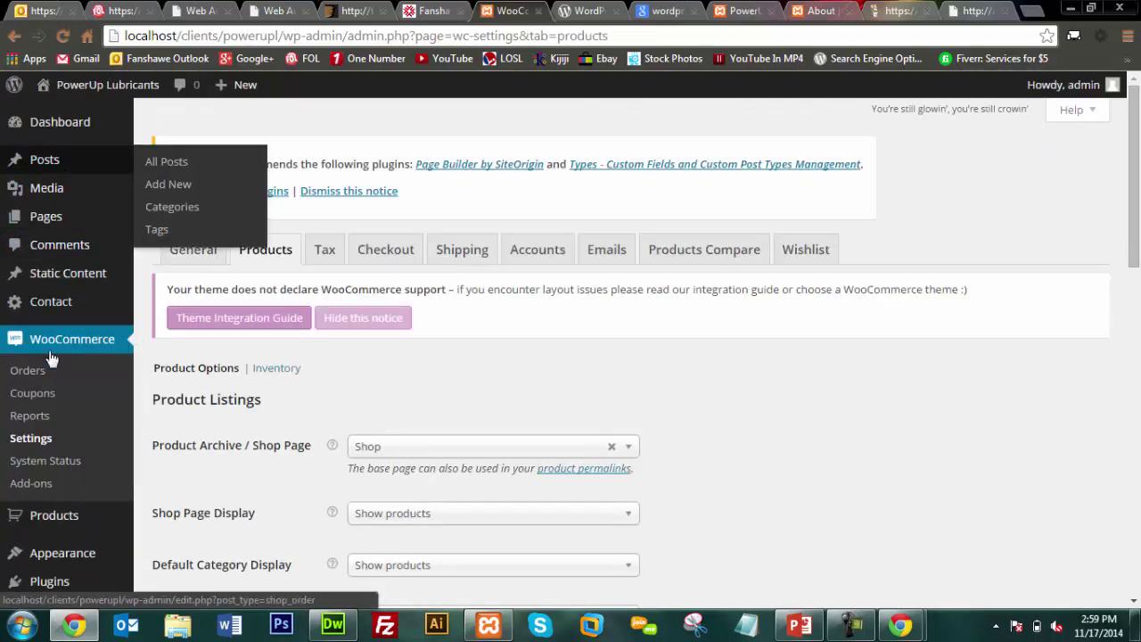
# Start a new product named "product name here" and enter "descrition for your product" as its description
pyautogui.click(48, 522)
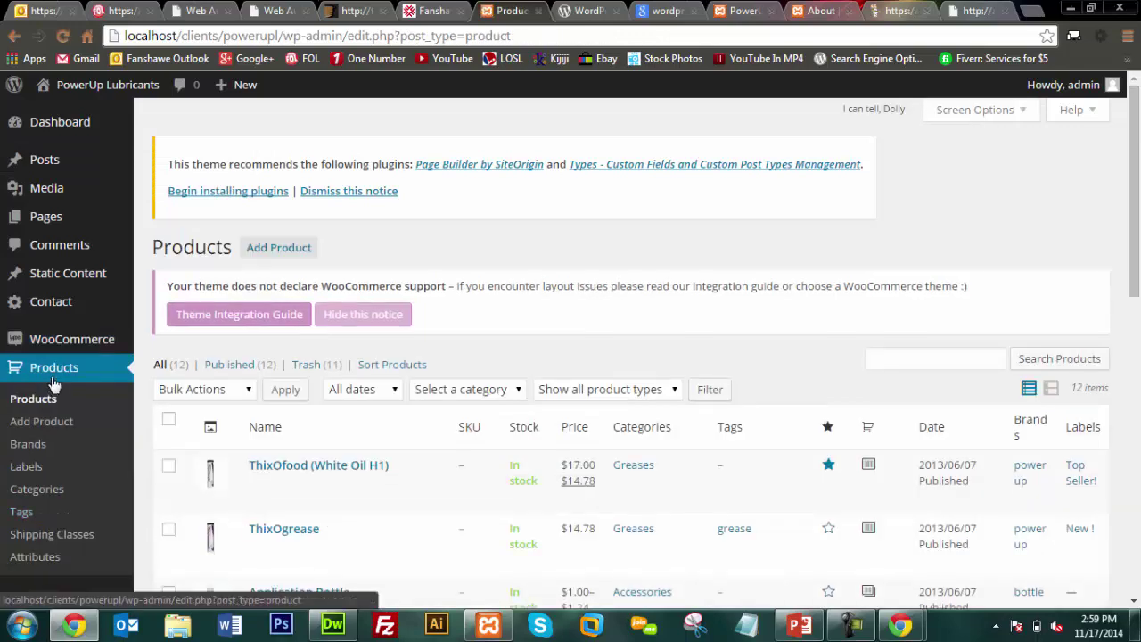
pyautogui.click(284, 250)
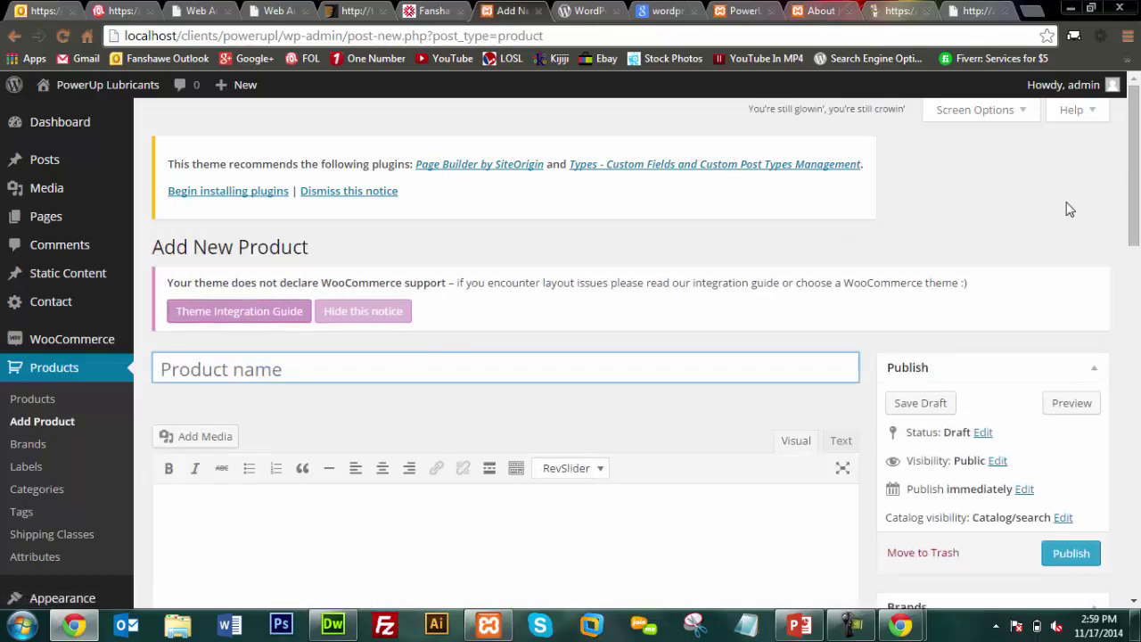
pyautogui.moveTo(1134, 172)
pyautogui.mouseDown()
pyautogui.moveTo(1138, 348)
pyautogui.moveTo(1137, 194)
pyautogui.mouseUp()
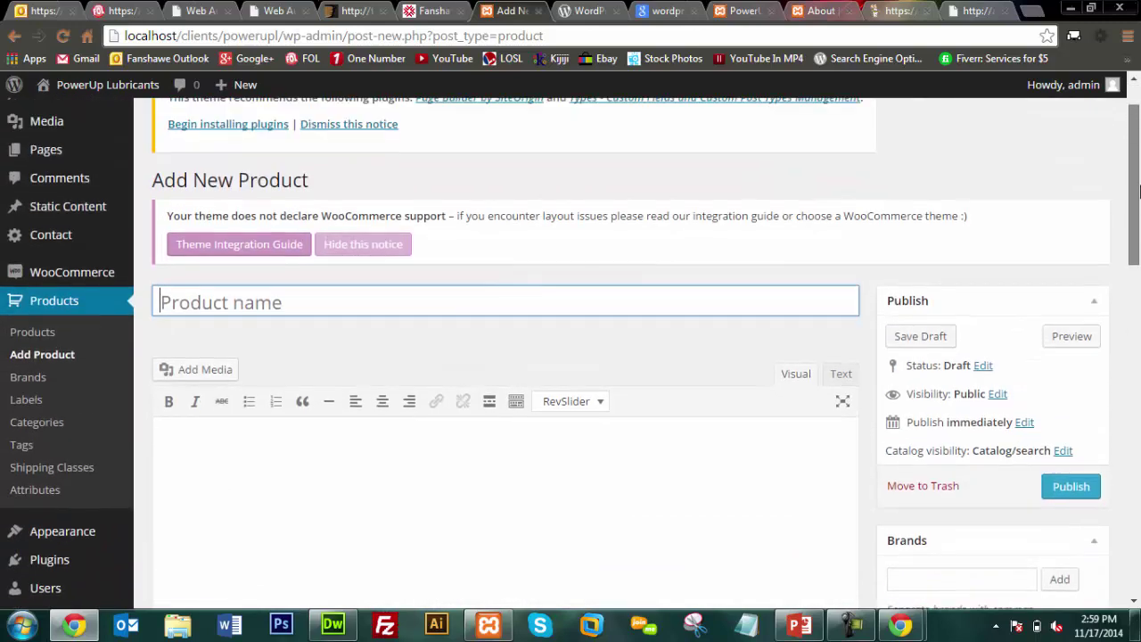
pyautogui.click(377, 297)
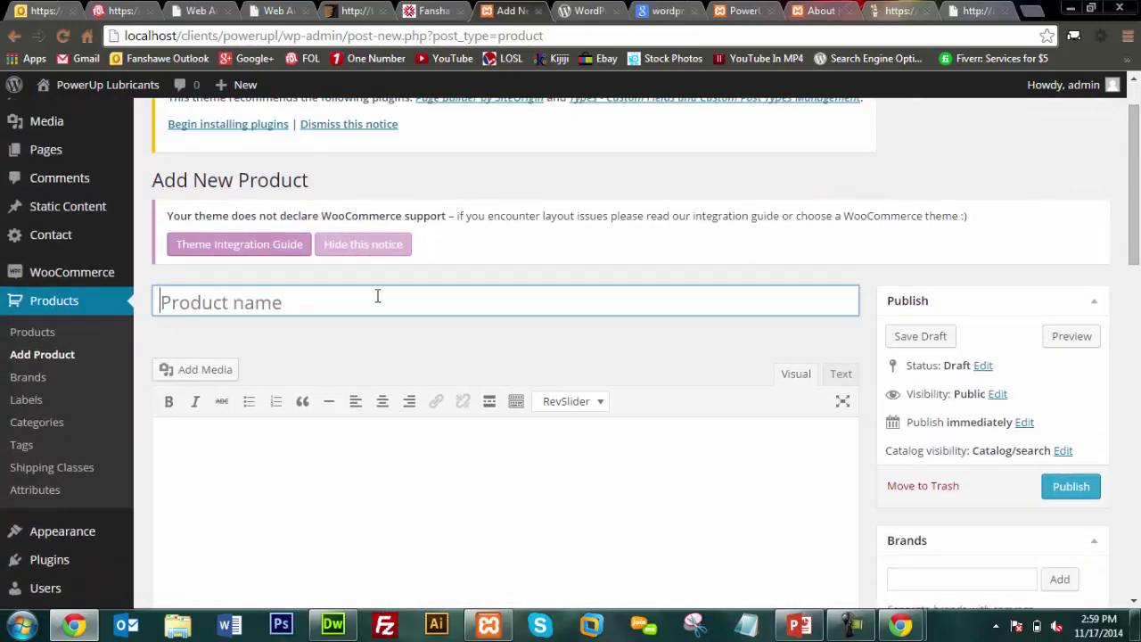
pyautogui.write('product name here')
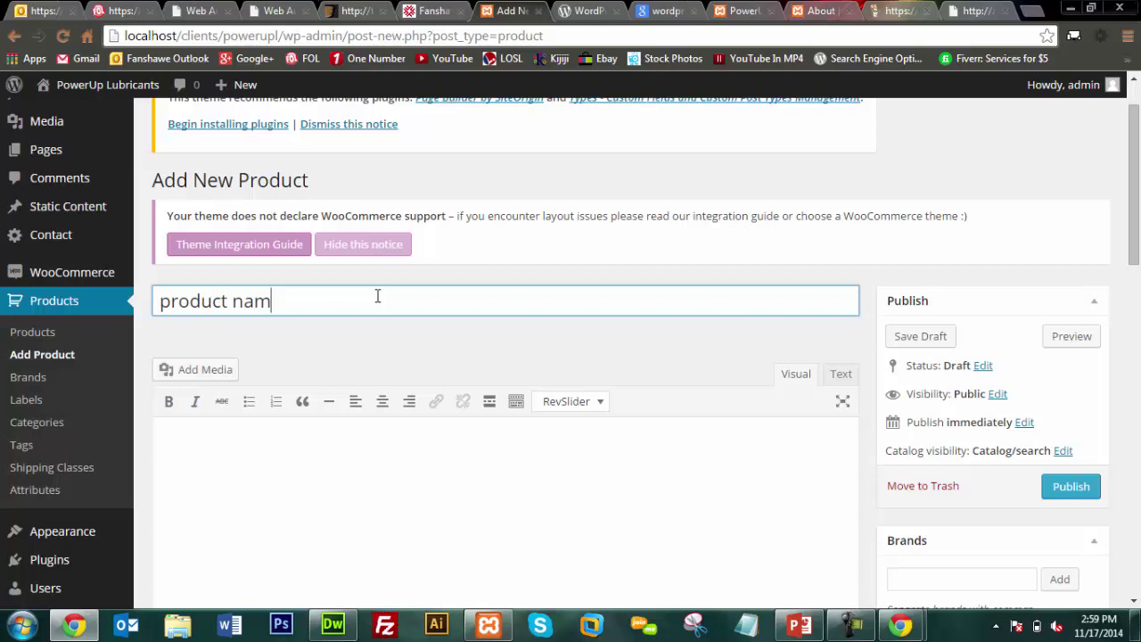
pyautogui.click(291, 438)
pyautogui.write('de')
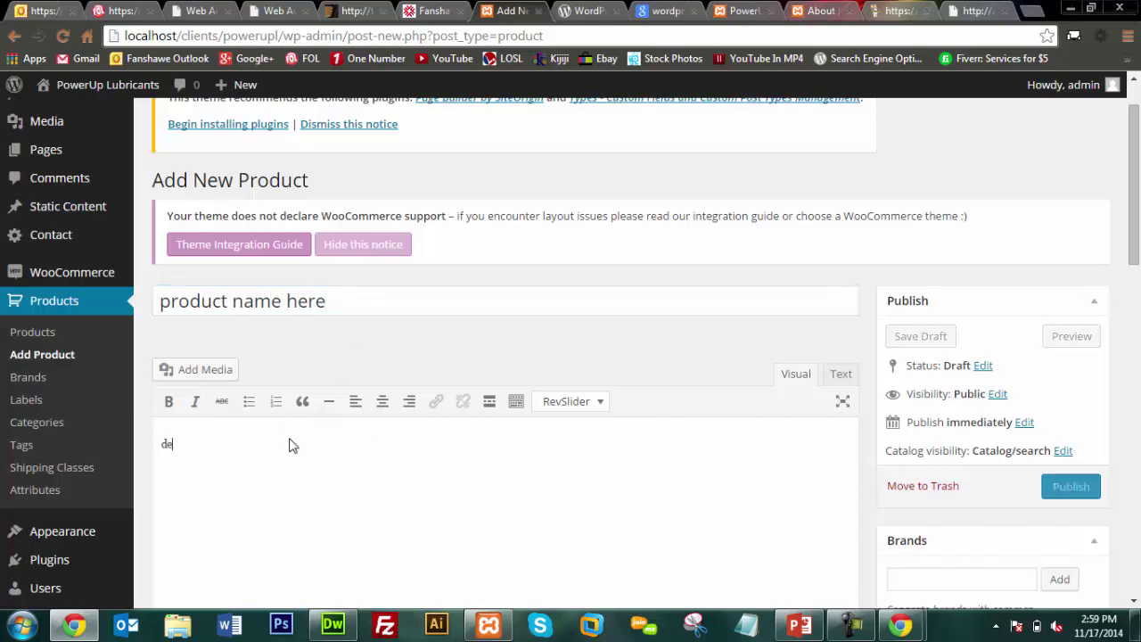
pyautogui.write('scrition for y')
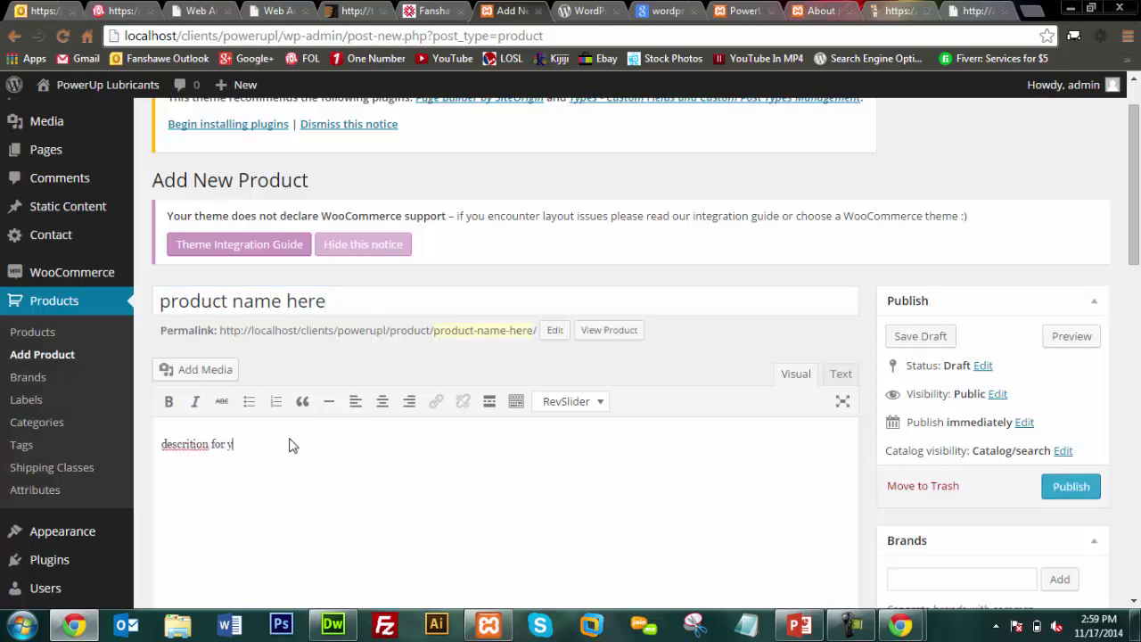
pyautogui.write('our product')
# Set the new product's regular price to 78 dollars in the general product data
pyautogui.moveTo(1132, 198); pyautogui.dragTo(1137, 337)
pyautogui.click(444, 342)
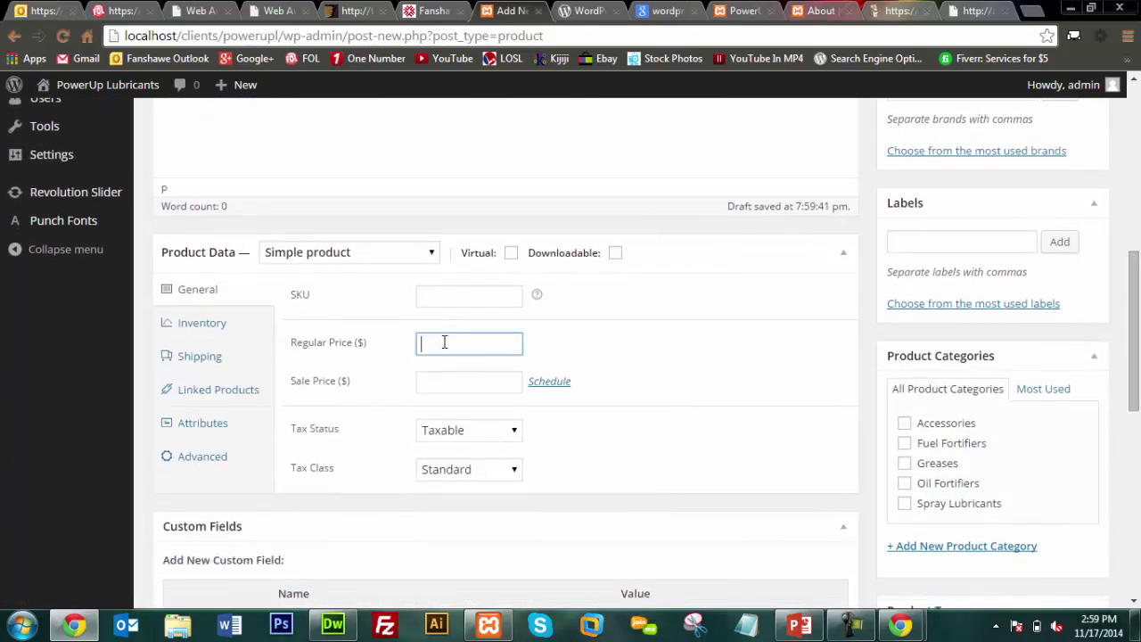
pyautogui.write('78')
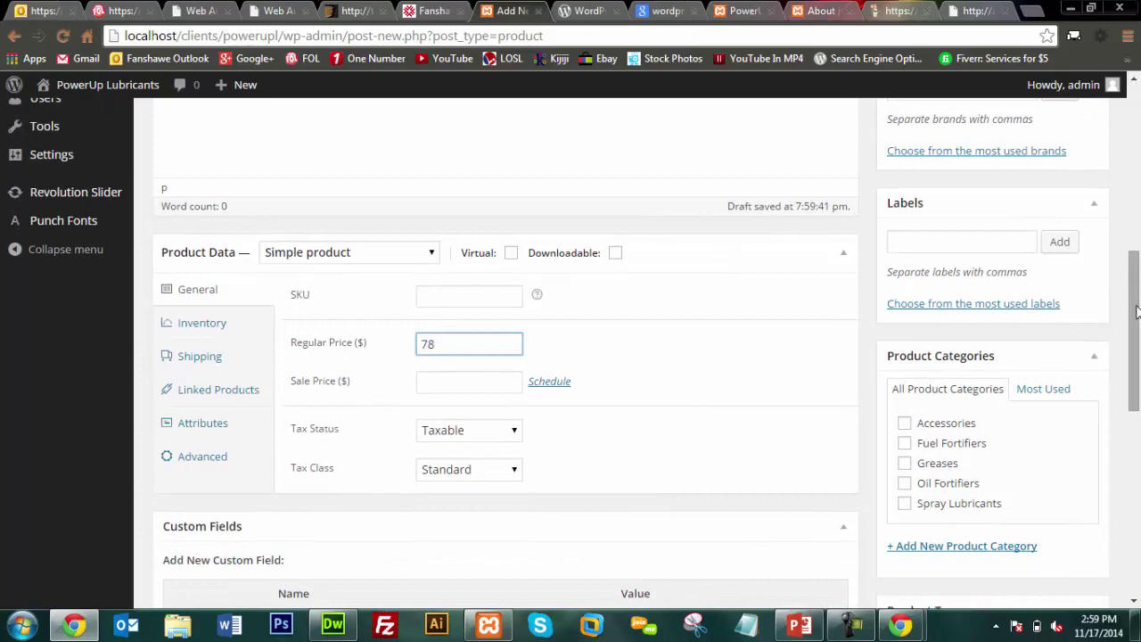
pyautogui.moveTo(1137, 313); pyautogui.dragTo(1139, 145)
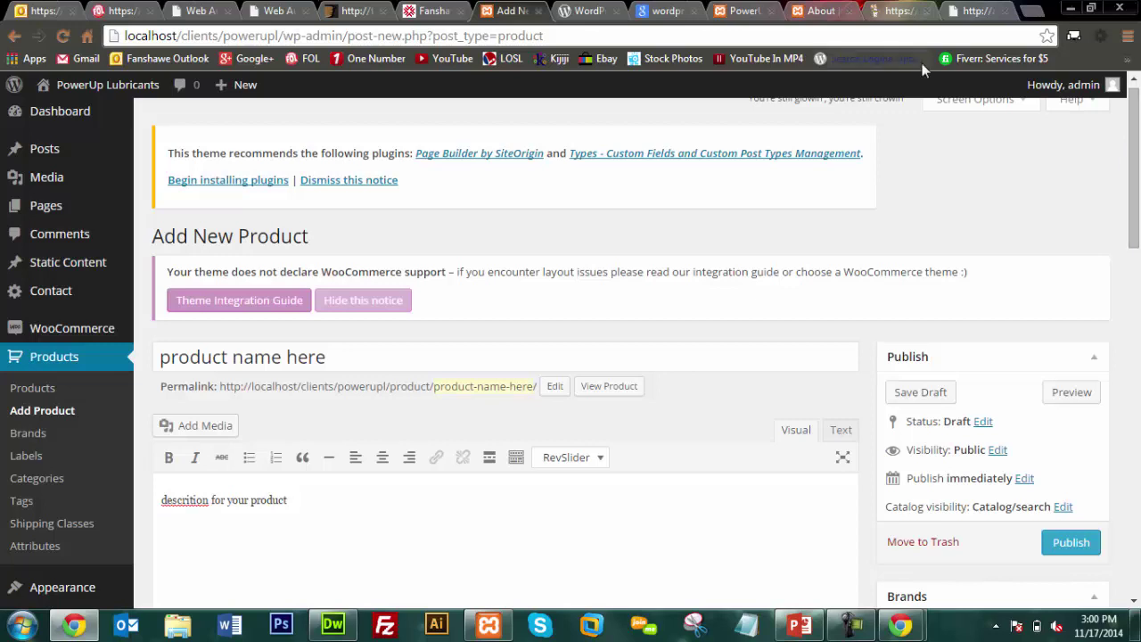
# Leave the product form without saving and search the site's pages for "store"
pyautogui.click(43, 212)
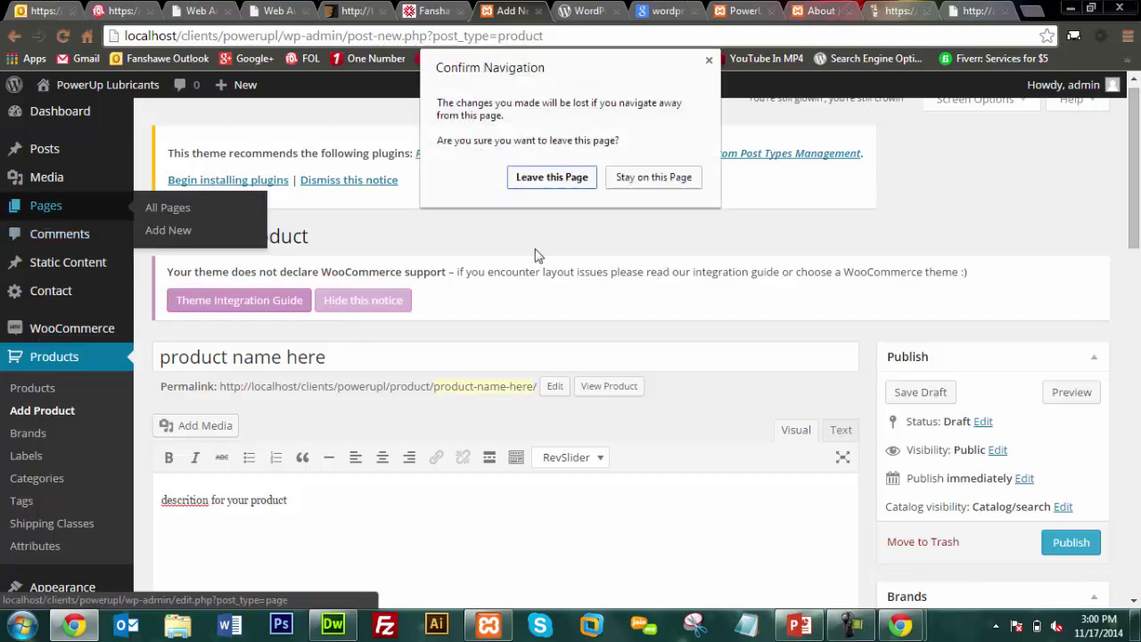
pyautogui.click(546, 182)
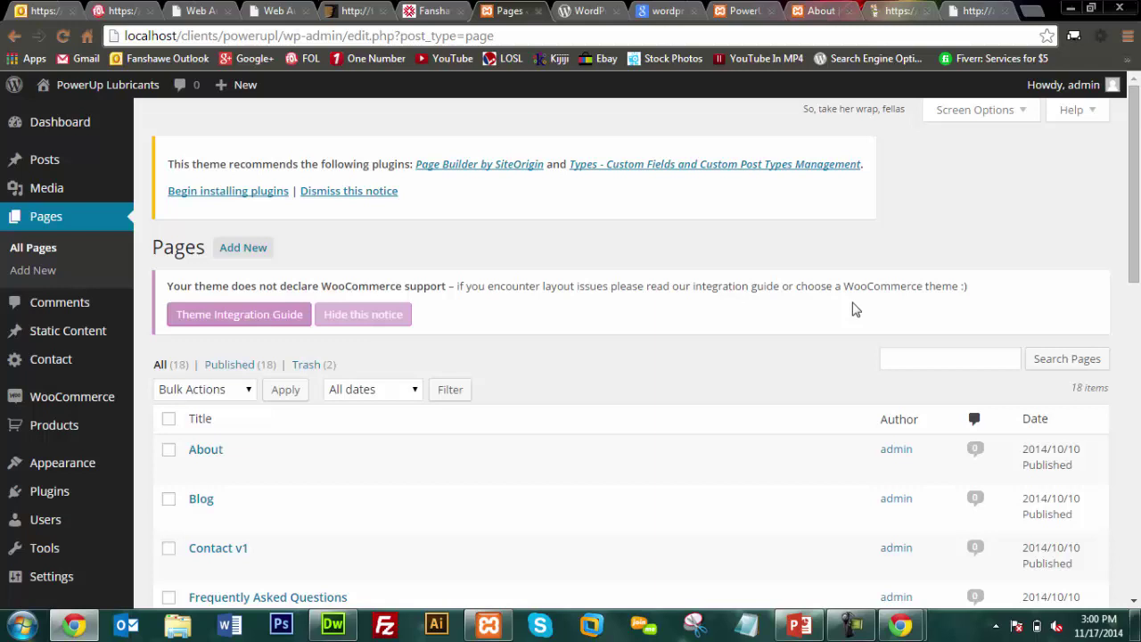
pyautogui.click(938, 354)
pyautogui.write('store')
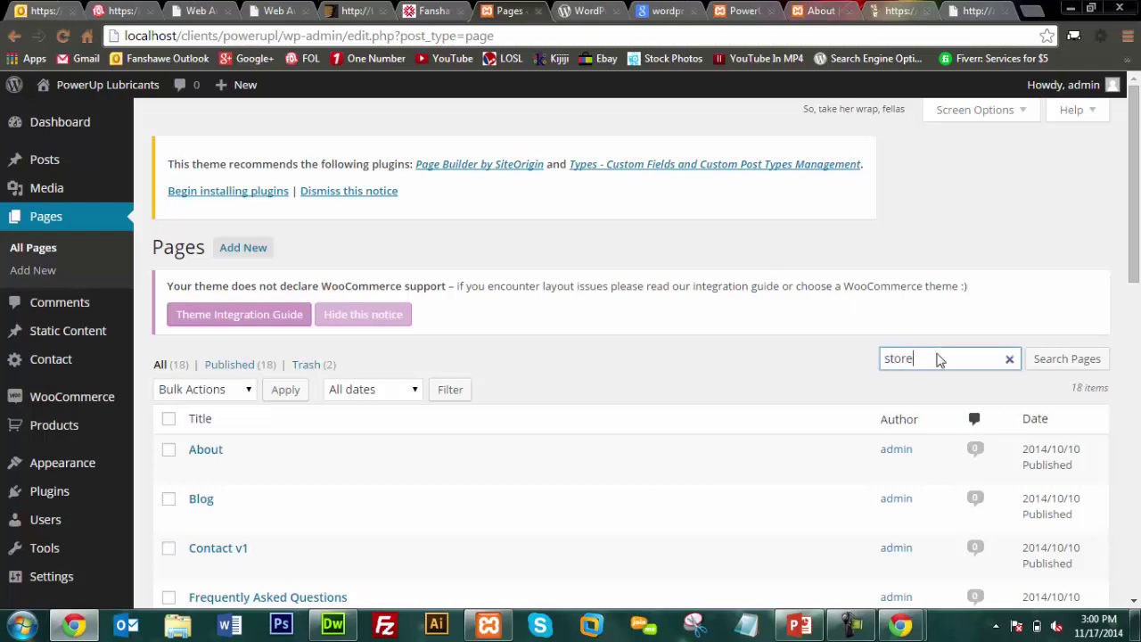
pyautogui.press('Return')
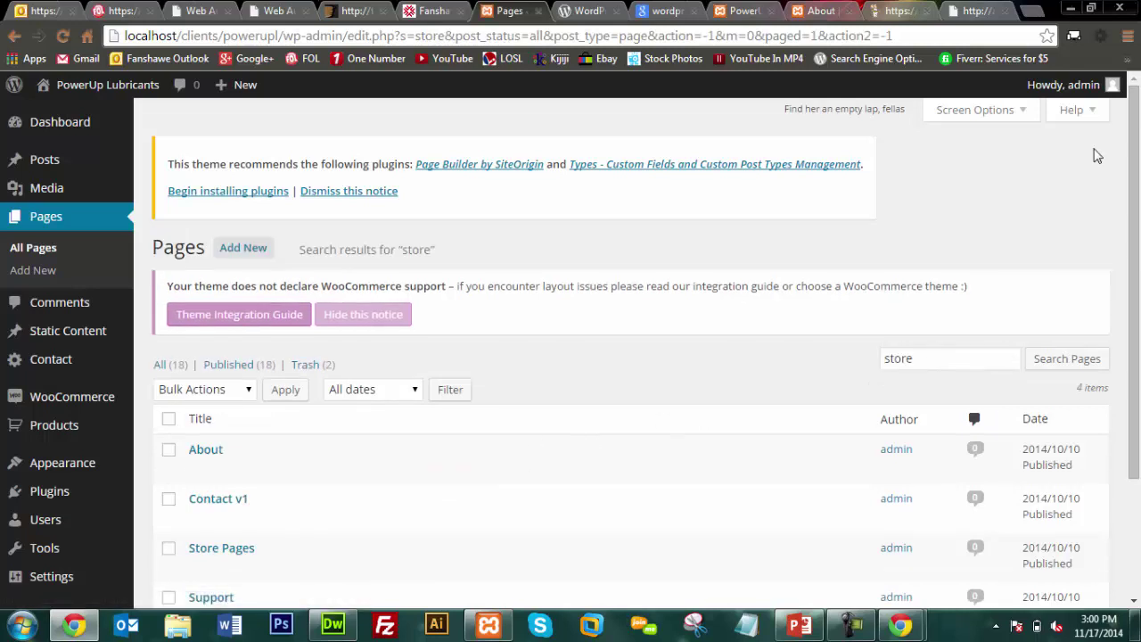
pyautogui.scroll(-2, 1137, 142)
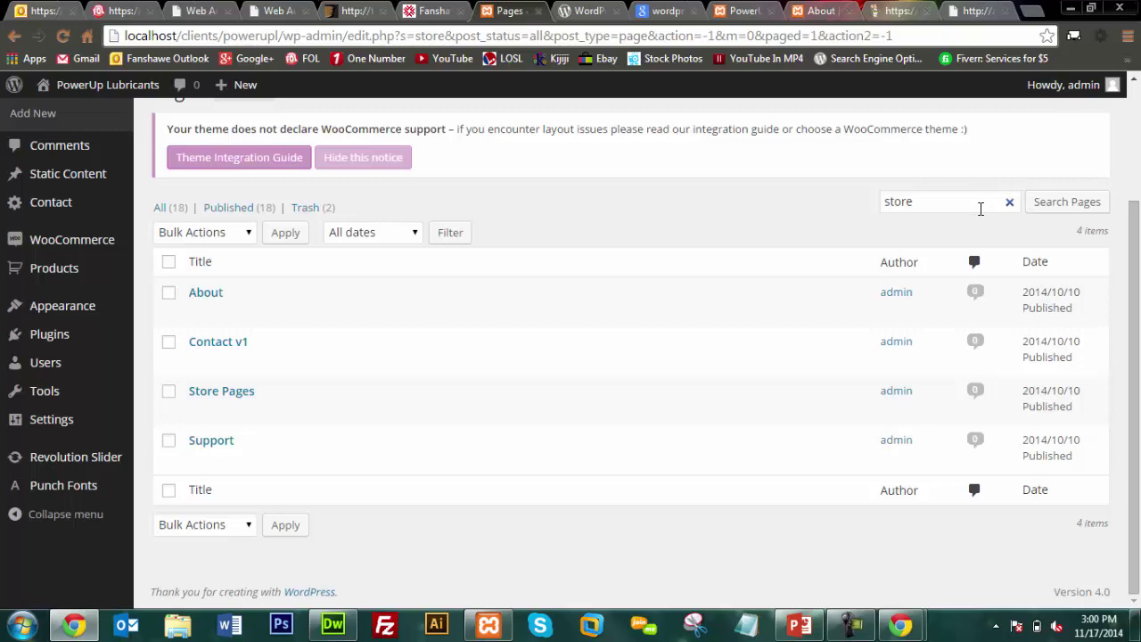
# Open the Store Pages page in the editor to view it, and return to the list of all pages
pyautogui.click(223, 392)
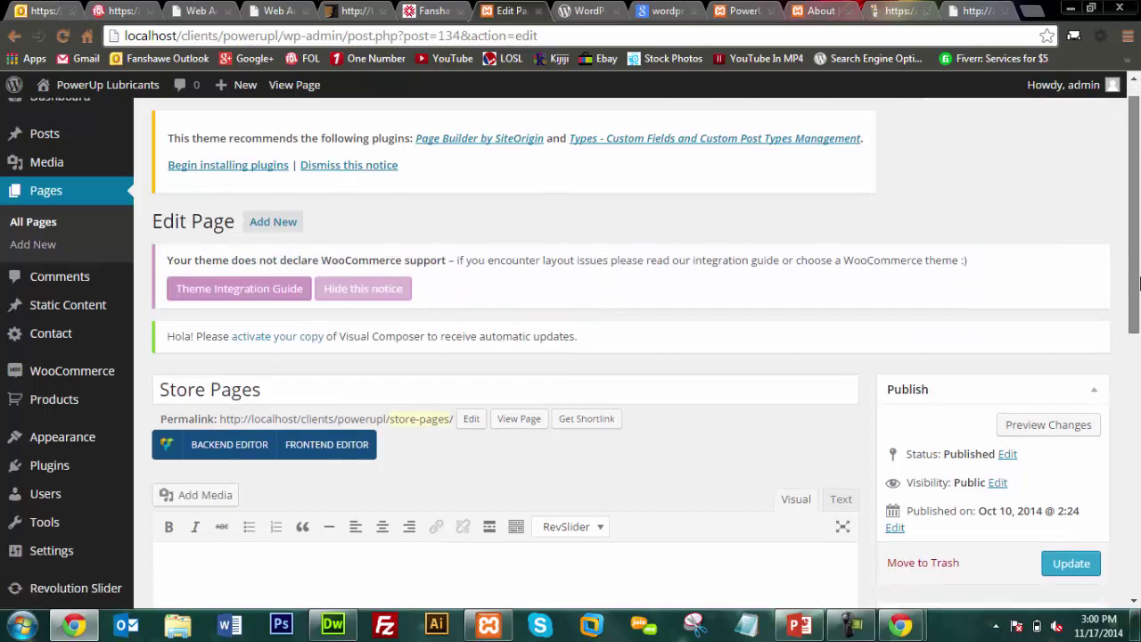
pyautogui.moveTo(1134, 164)
pyautogui.mouseDown()
pyautogui.moveTo(1138, 280)
pyautogui.moveTo(1137, 154)
pyautogui.mouseUp()
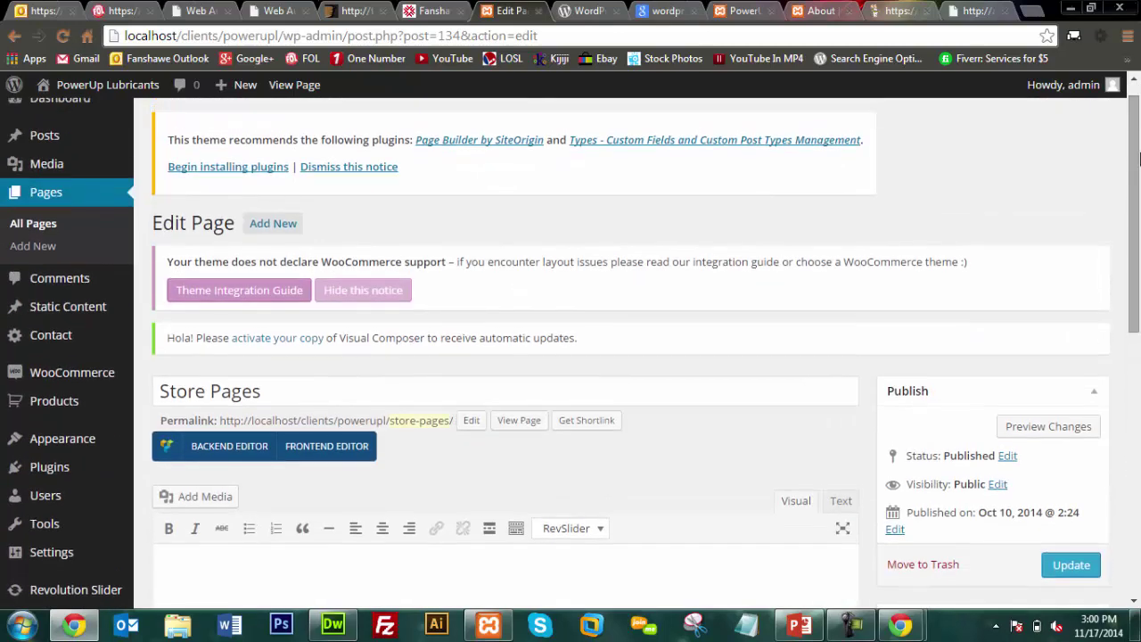
pyautogui.click(40, 224)
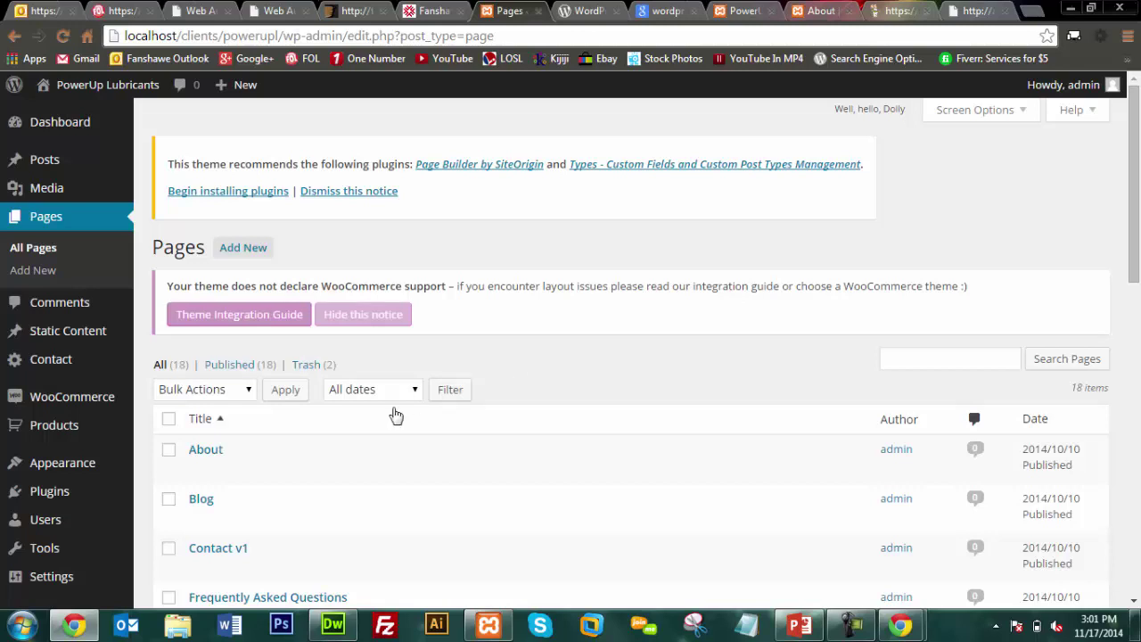
# Open the product categories and look through the existing ones and the form for adding a category
pyautogui.moveTo(42, 433)
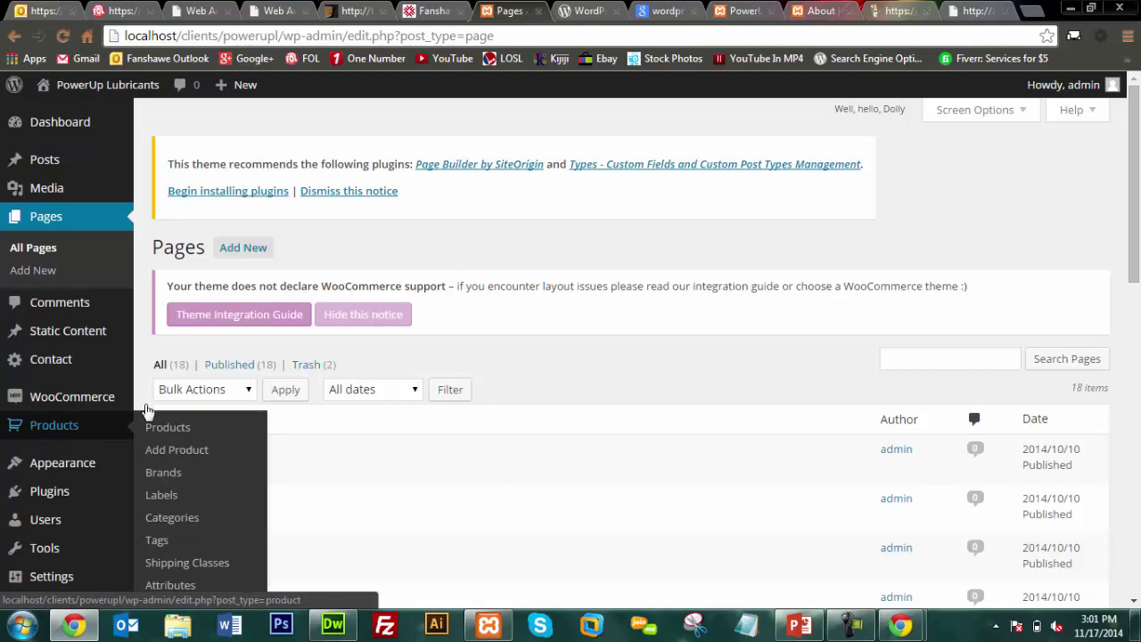
pyautogui.click(166, 526)
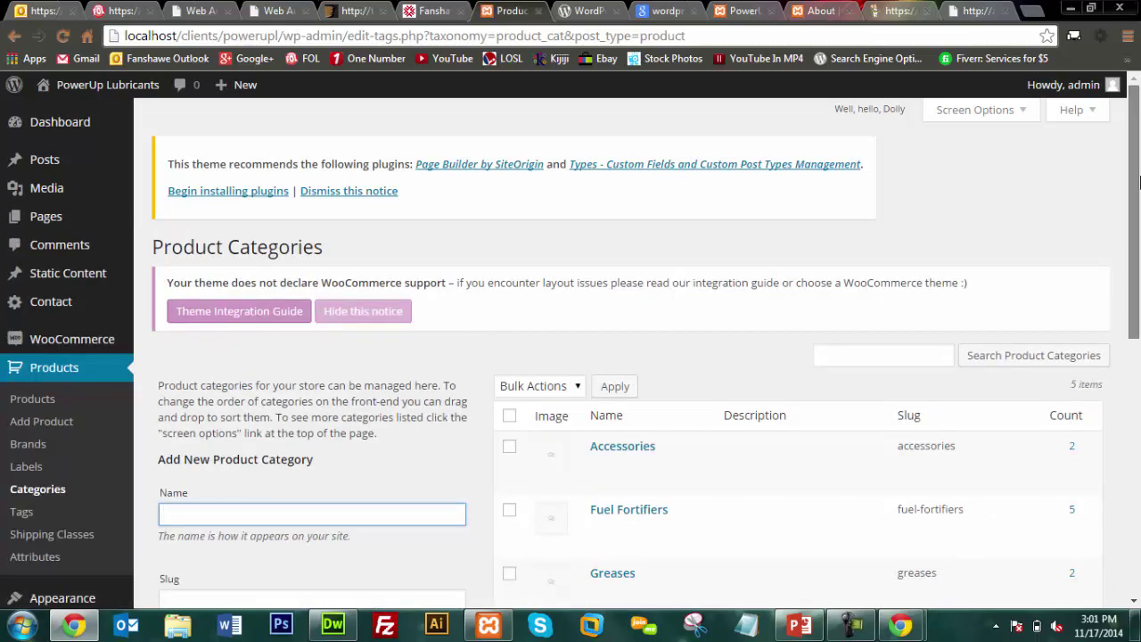
pyautogui.moveTo(1140, 182); pyautogui.dragTo(1140, 259)
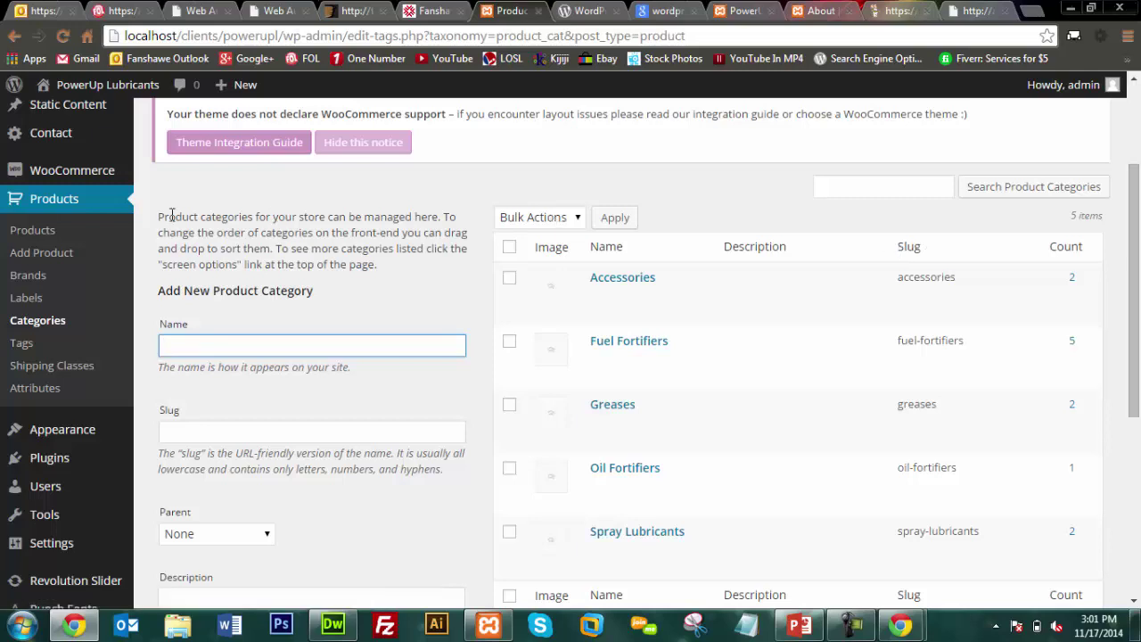
# Start a new product and assign it to the Accessories and Greases categories
pyautogui.click(54, 254)
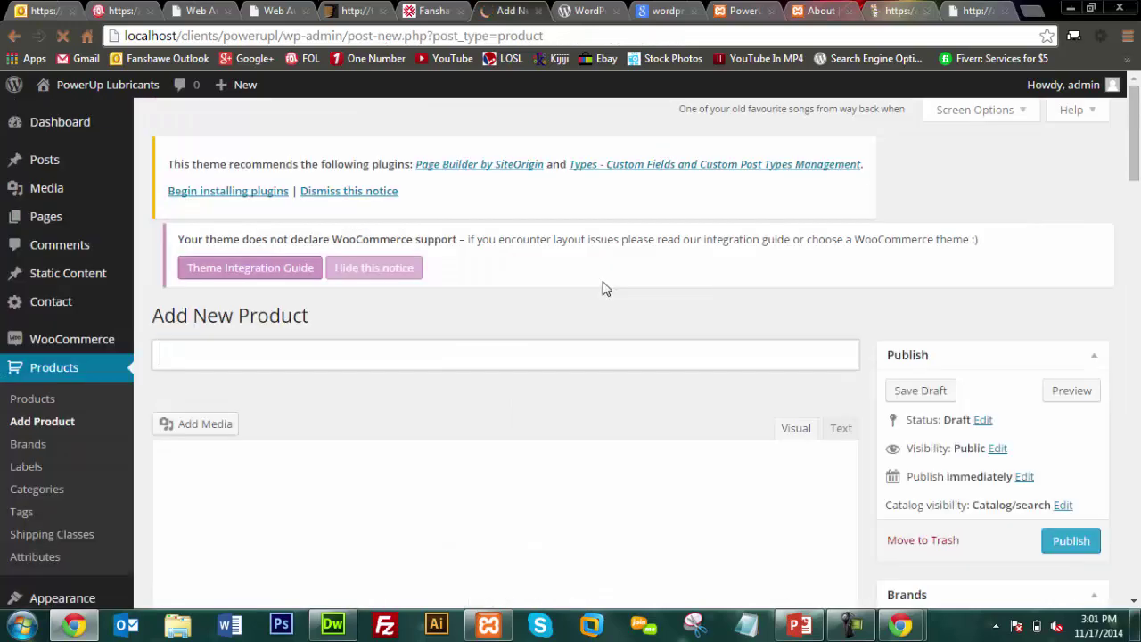
pyautogui.moveTo(1135, 222); pyautogui.dragTo(1138, 341)
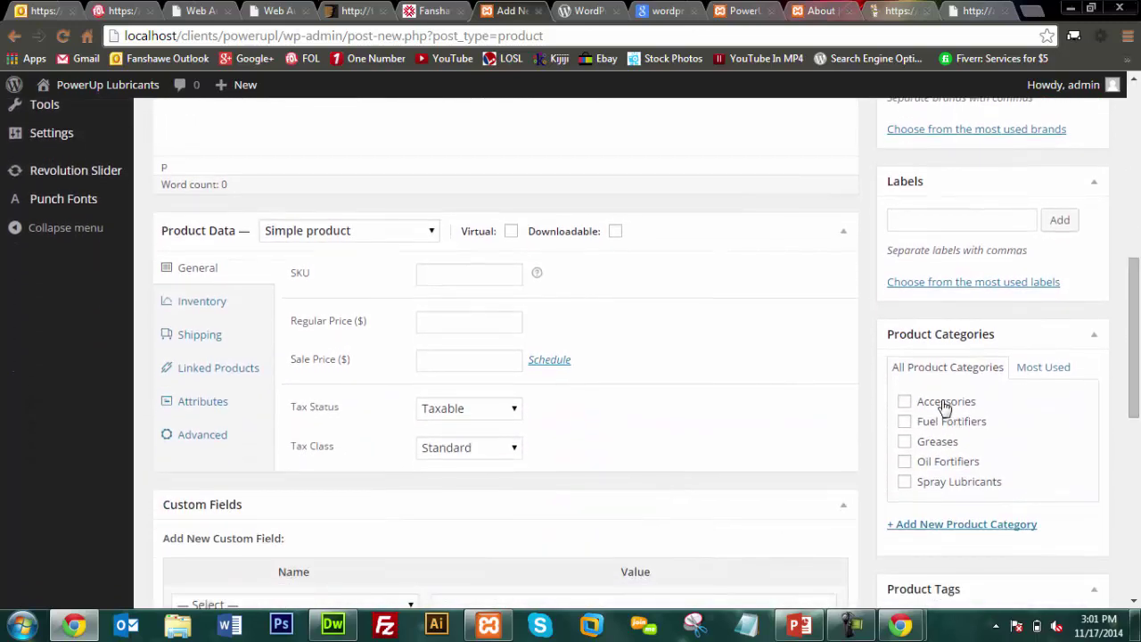
pyautogui.click(907, 403)
pyautogui.click(906, 442)
# Add a custom product attribute named "Colour" to the new product
pyautogui.rightClick(184, 406)
pyautogui.click(187, 406)
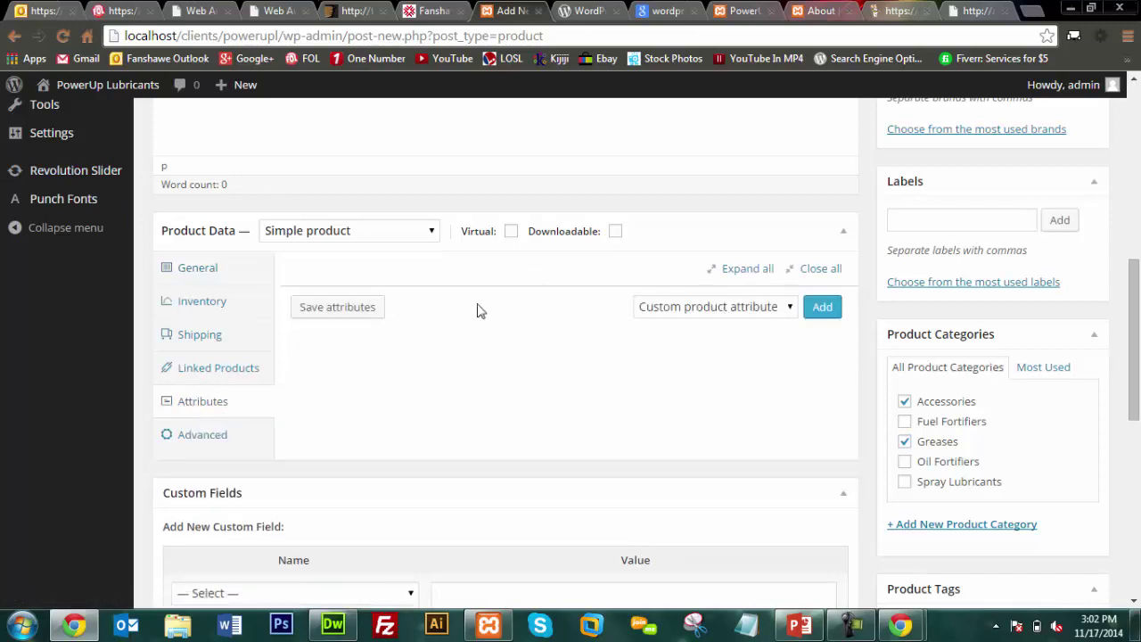
pyautogui.click(825, 308)
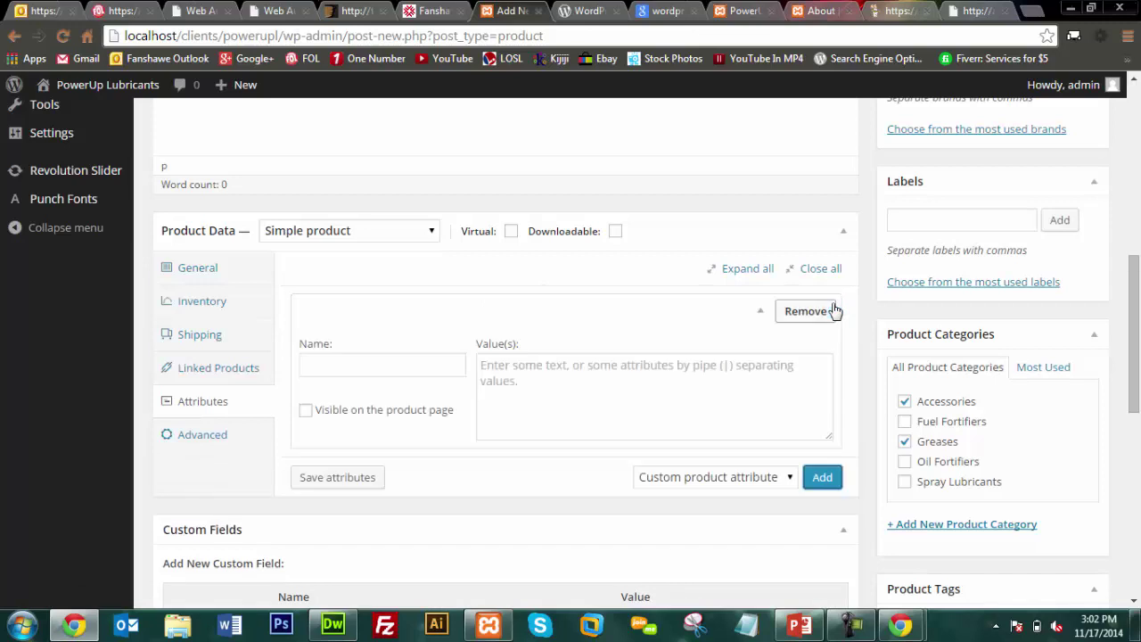
pyautogui.click(444, 370)
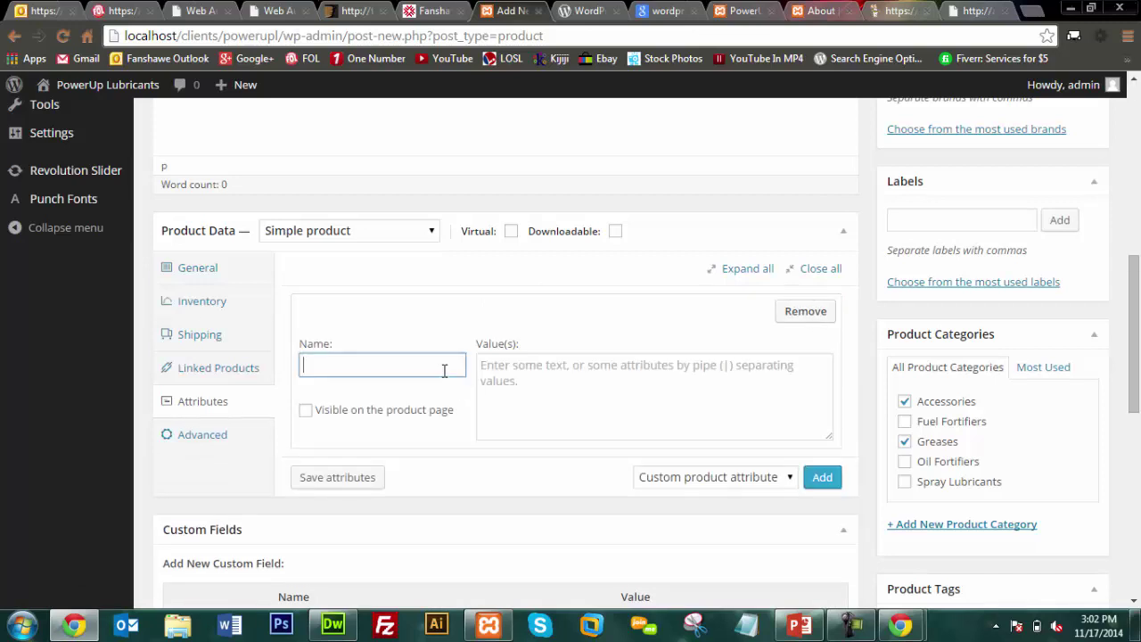
pyautogui.write('Colour')
# Enter "white | grey | yellow" as the values of the Colour attribute
pyautogui.click(567, 377)
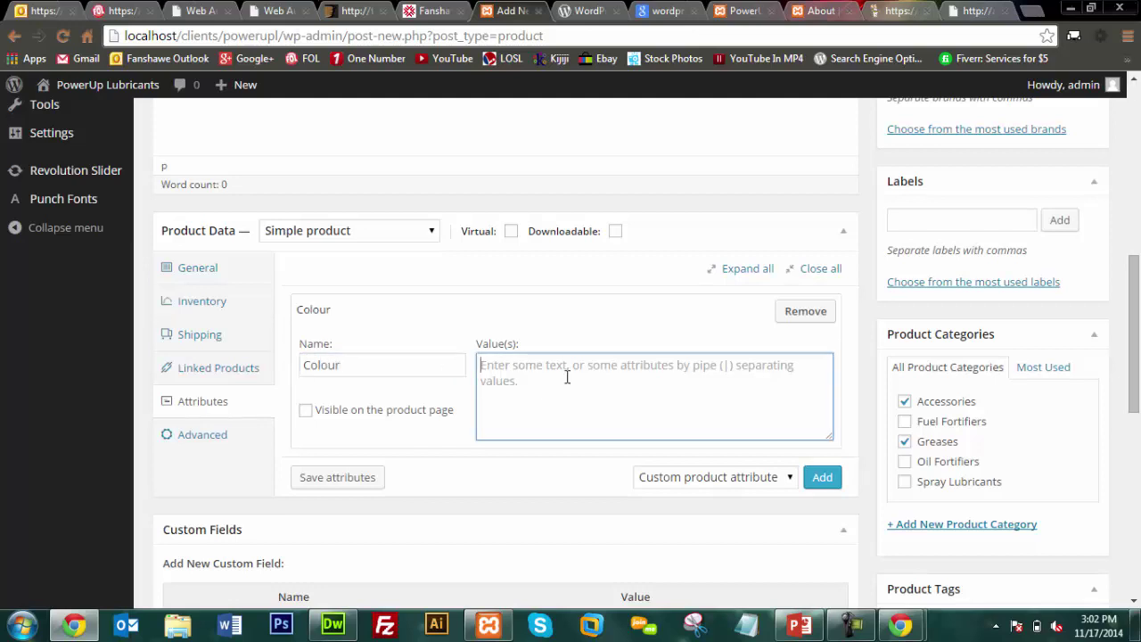
pyautogui.write('white |')
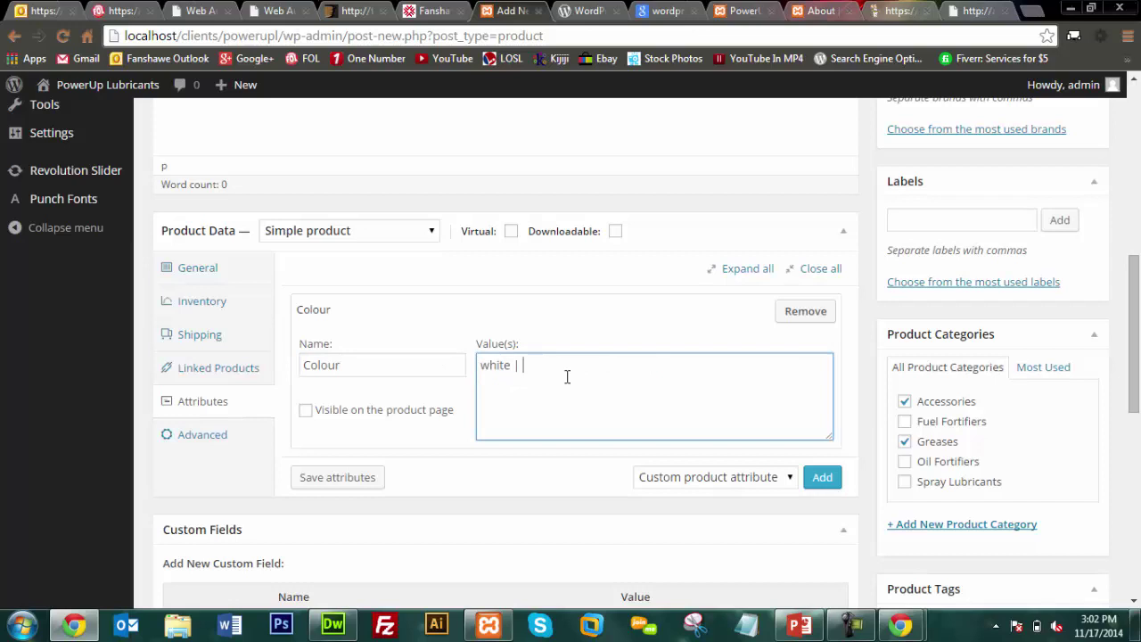
pyautogui.write(' grey | yellow |')
pyautogui.press('BackSpace')
pyautogui.press('BackSpace')
pyautogui.press('BackSpace')
pyautogui.press('BackSpace')
pyautogui.write('w')
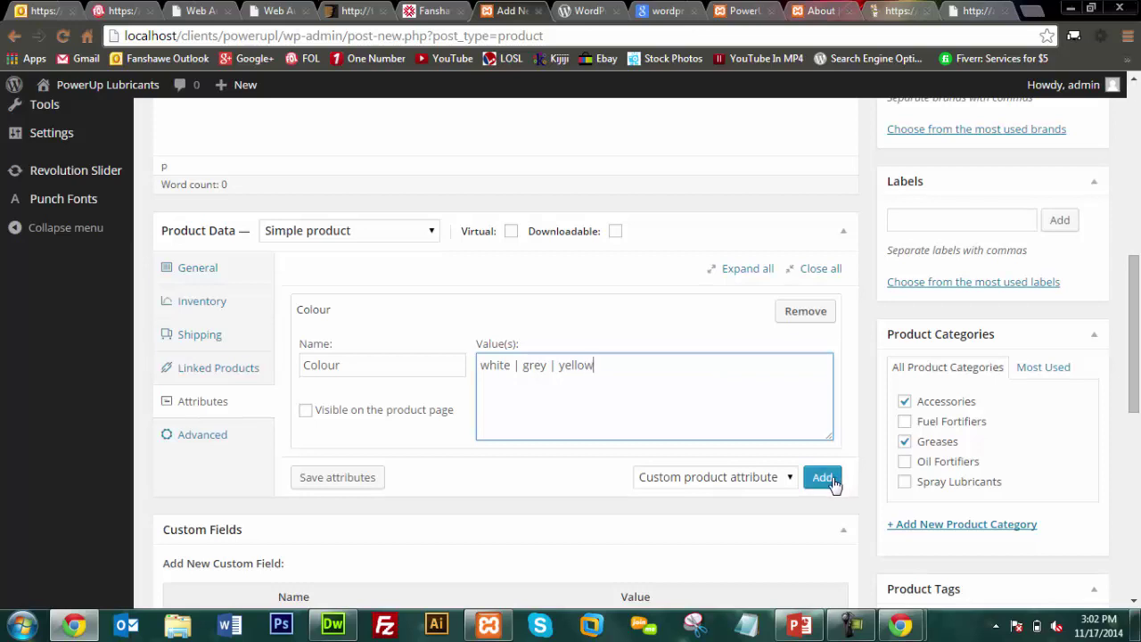
# Make the Colour attribute visible on the product page and save the new product's attributes
pyautogui.click(320, 415)
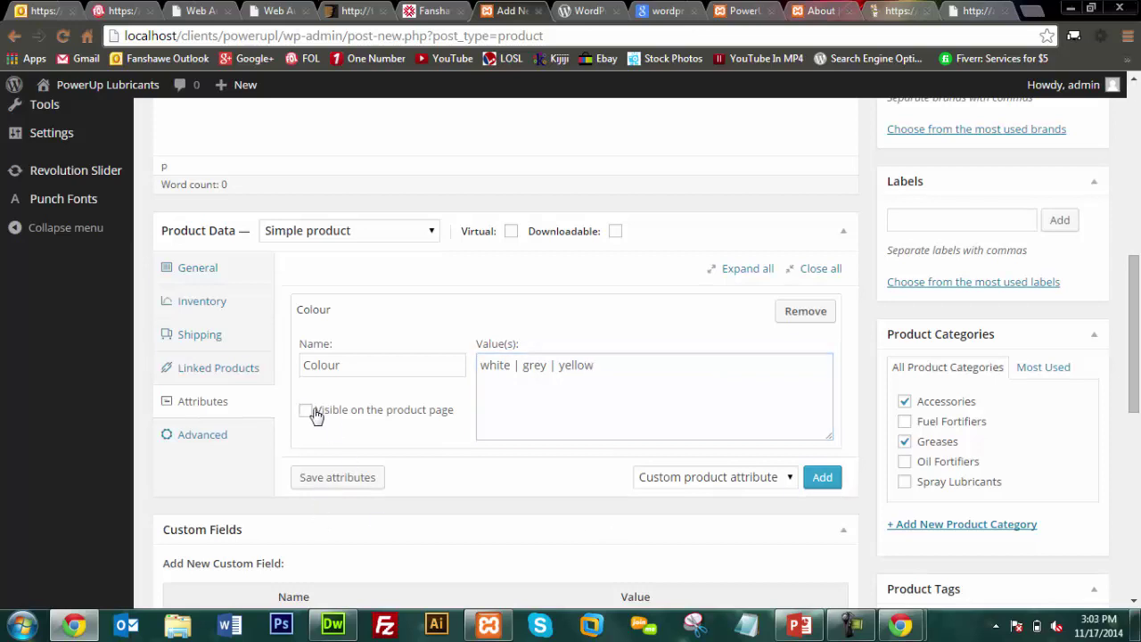
pyautogui.click(342, 478)
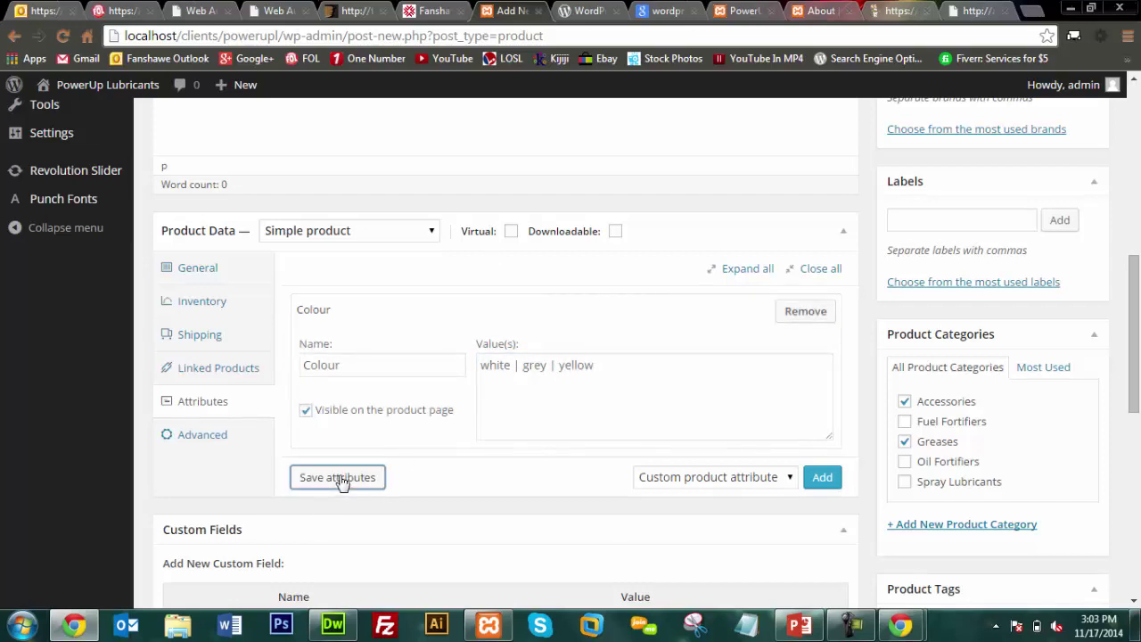
pyautogui.click(612, 367)
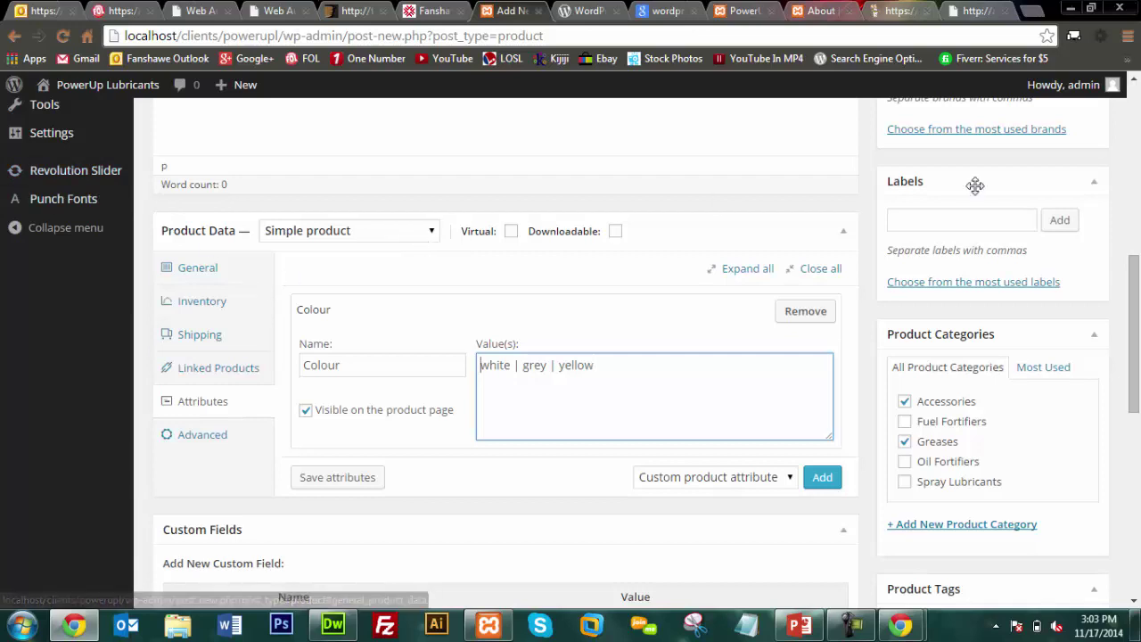
# Go to the list of all products and open the Application Bottle product for editing
pyautogui.scroll(5, 738, 246)
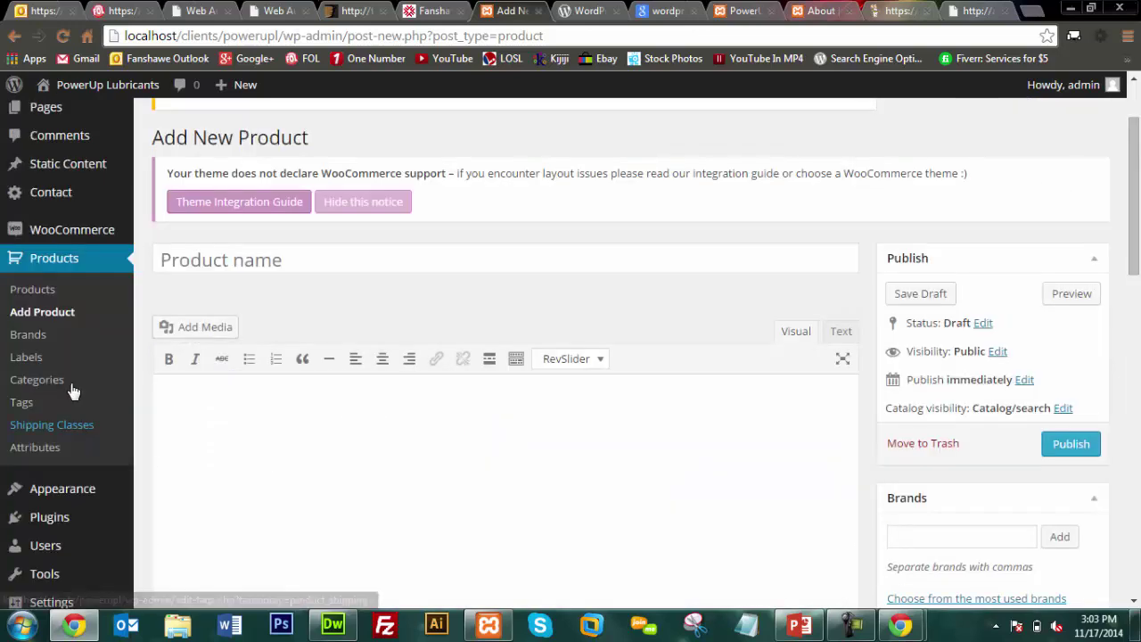
pyautogui.click(31, 288)
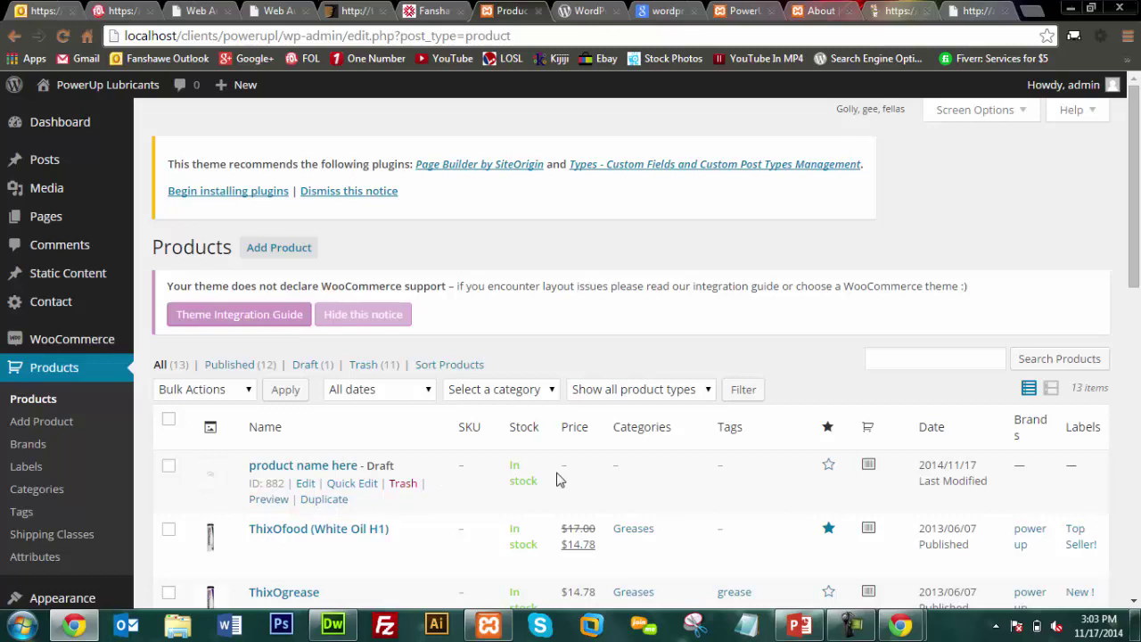
pyautogui.scroll(-2, 558, 477)
pyautogui.scroll(-1, 557, 478)
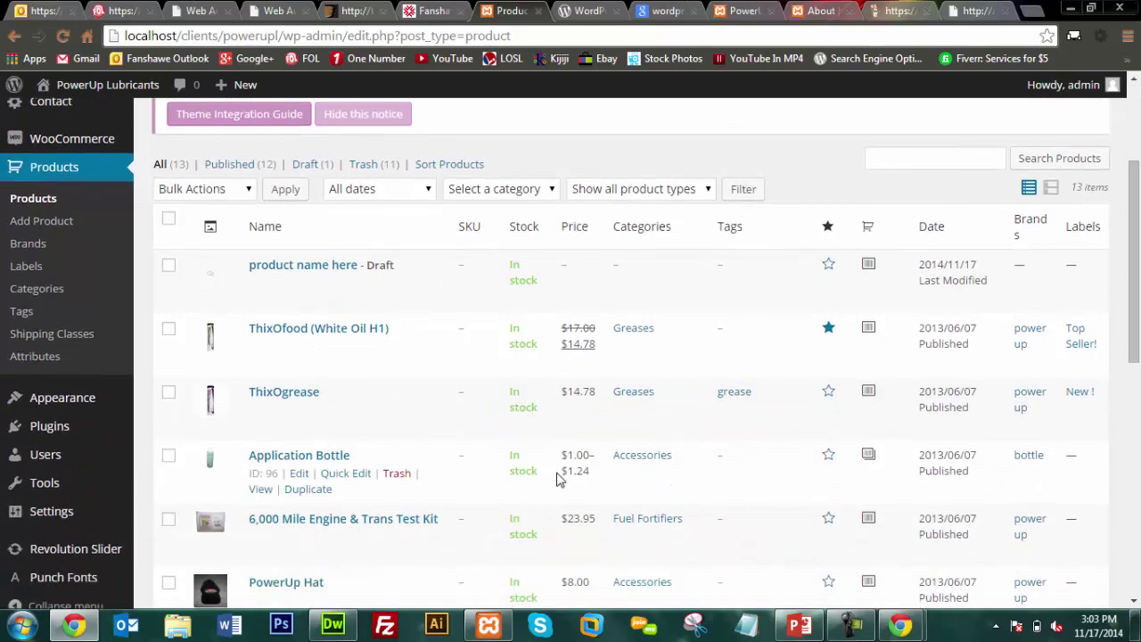
pyautogui.click(327, 459)
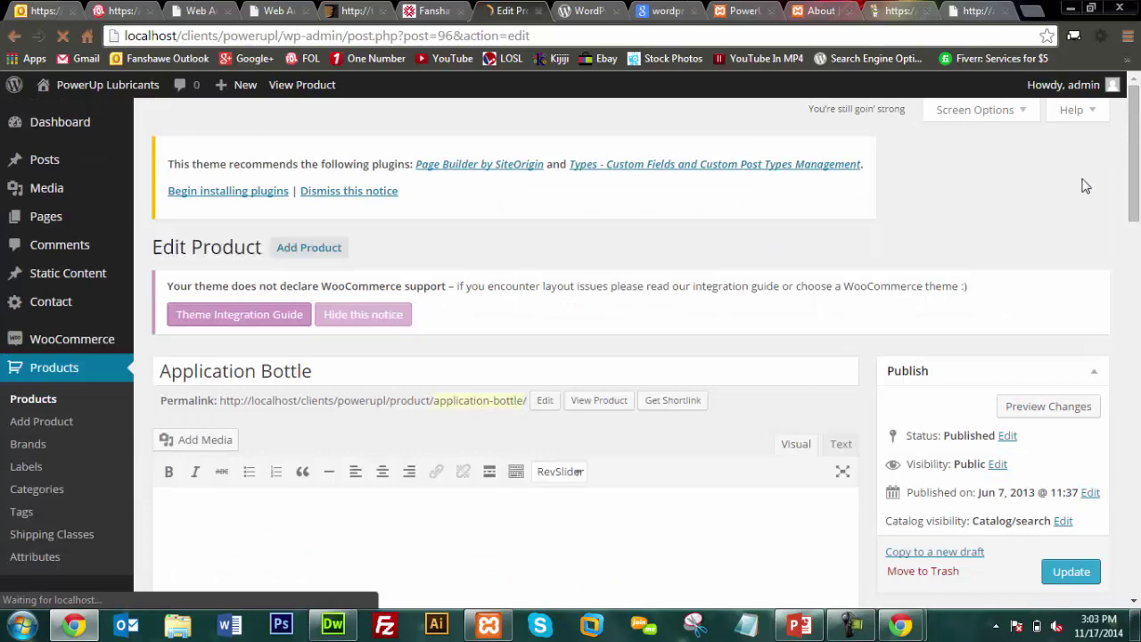
# Expand the Sizes attribute in the Application Bottle's product data and examine its values and visibility options
pyautogui.moveTo(1134, 136); pyautogui.dragTo(1138, 288)
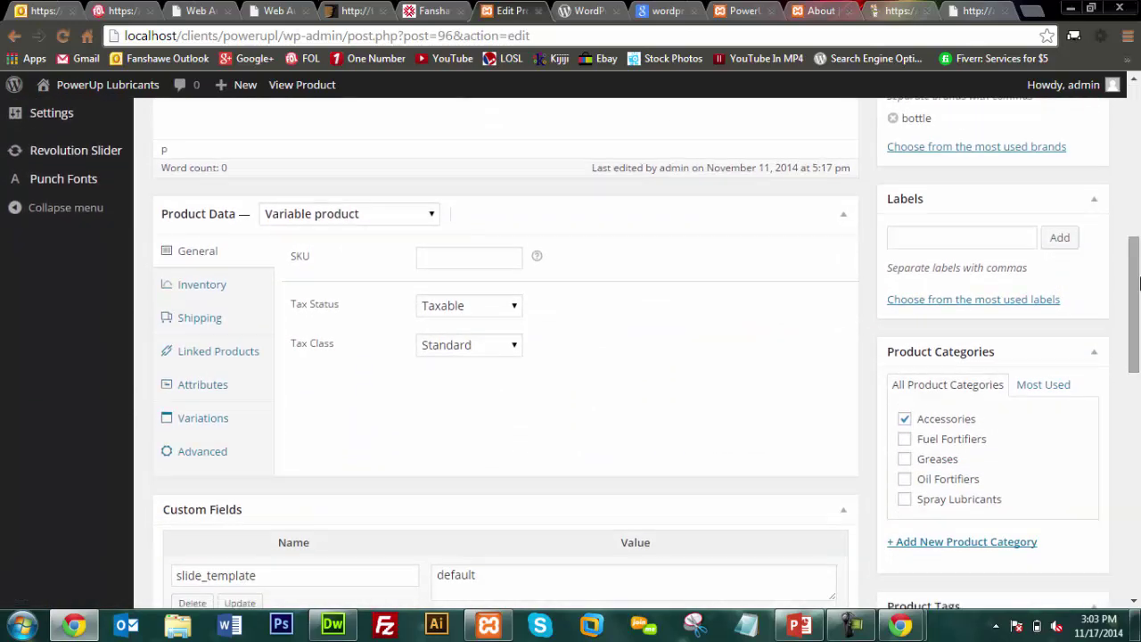
pyautogui.click(210, 382)
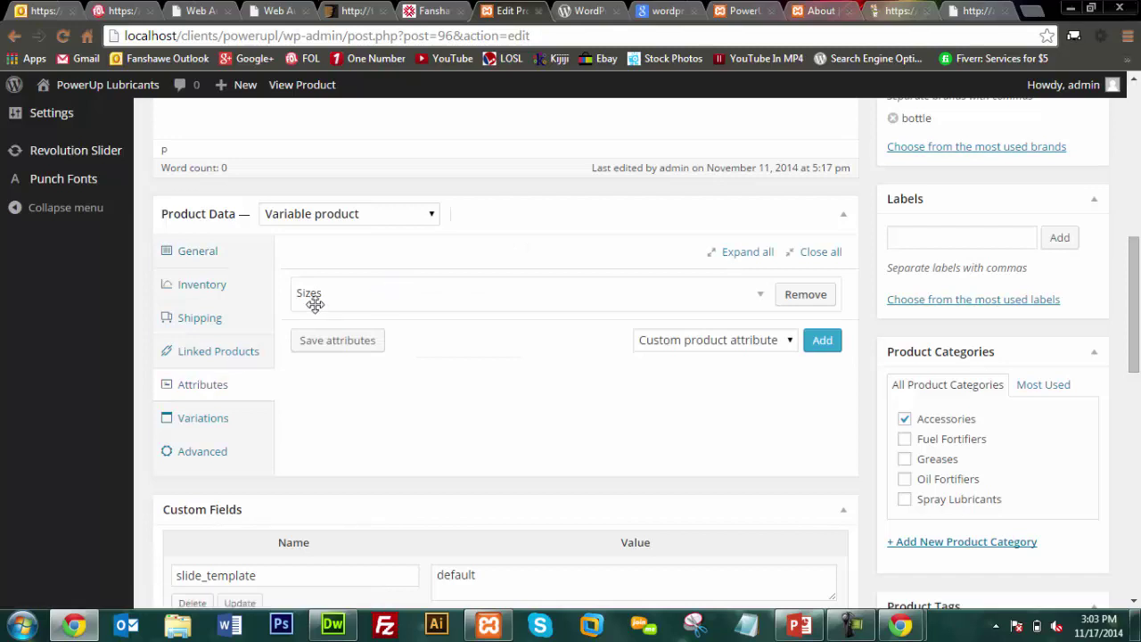
pyautogui.click(764, 297)
pyautogui.click(564, 349)
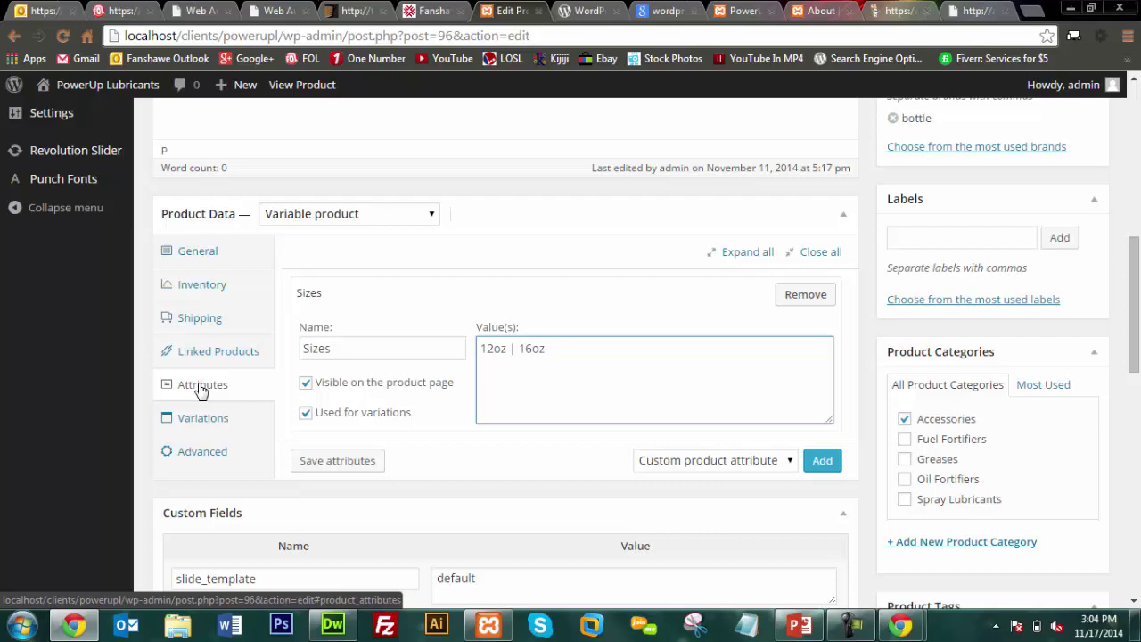
# Check how the site's public home and About pages currently display, and return to the product editor
pyautogui.click(590, 11)
pyautogui.click(720, 9)
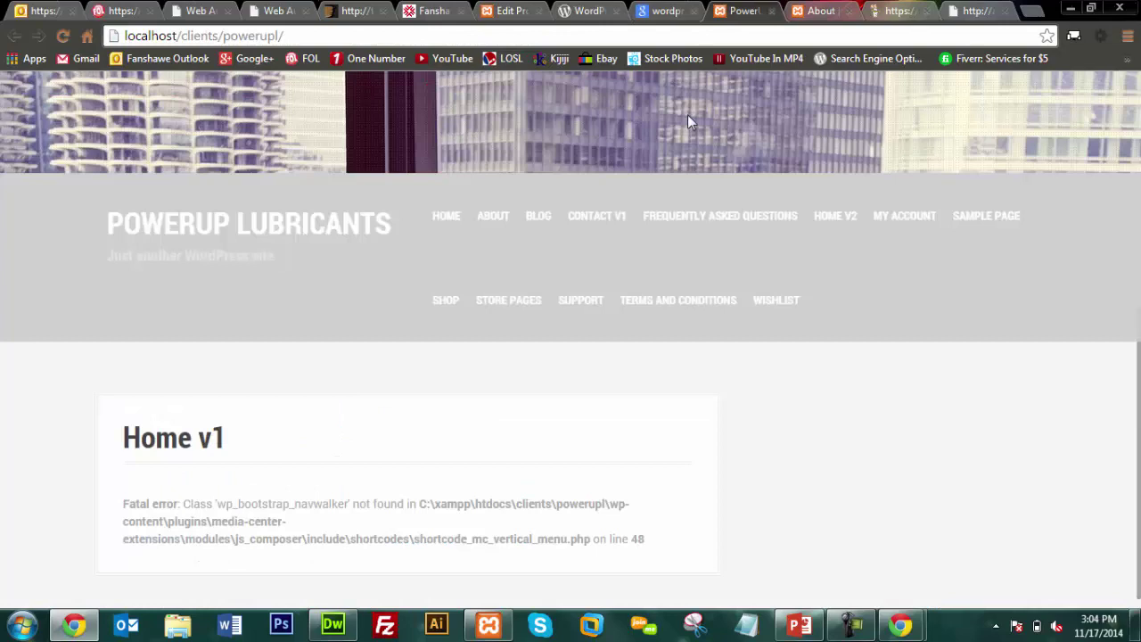
pyautogui.click(446, 217)
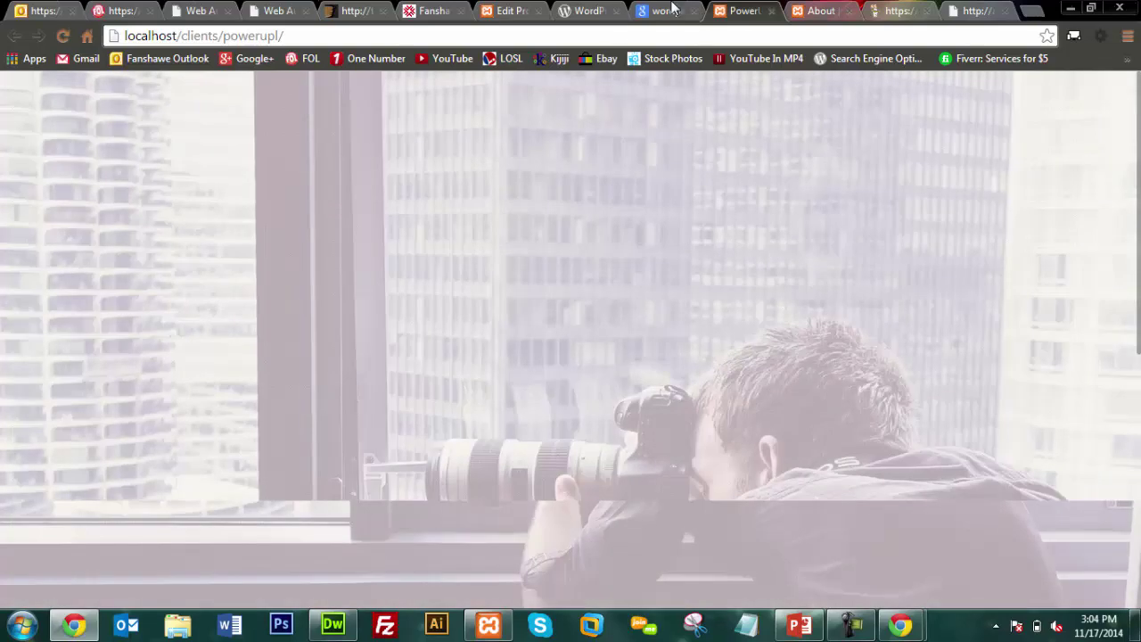
pyautogui.click(648, 9)
pyautogui.click(790, 9)
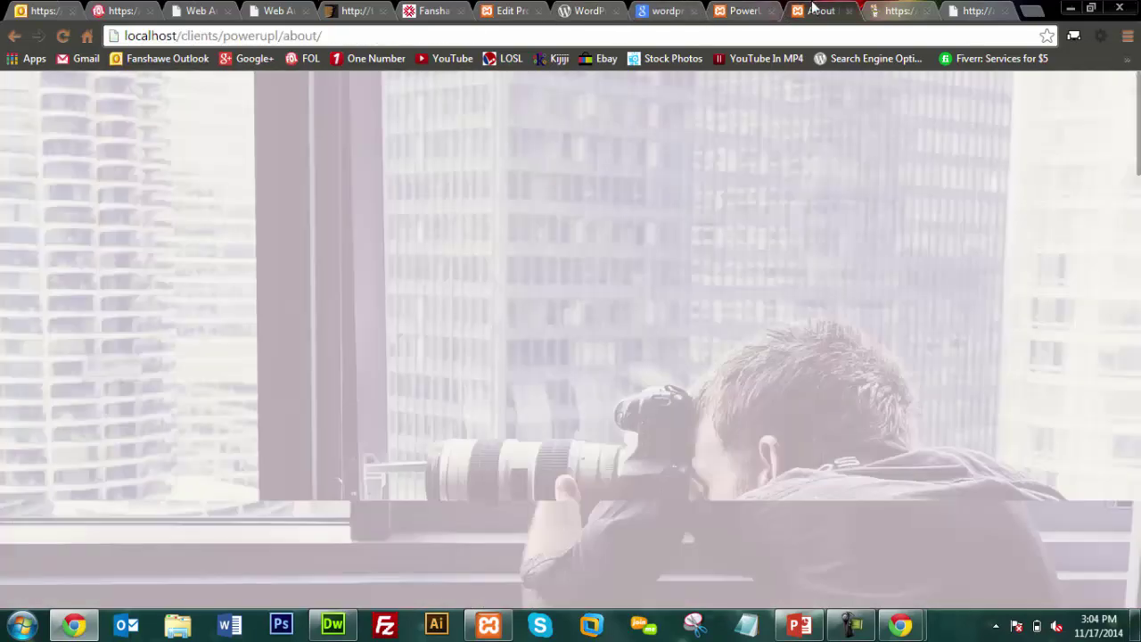
pyautogui.click(512, 10)
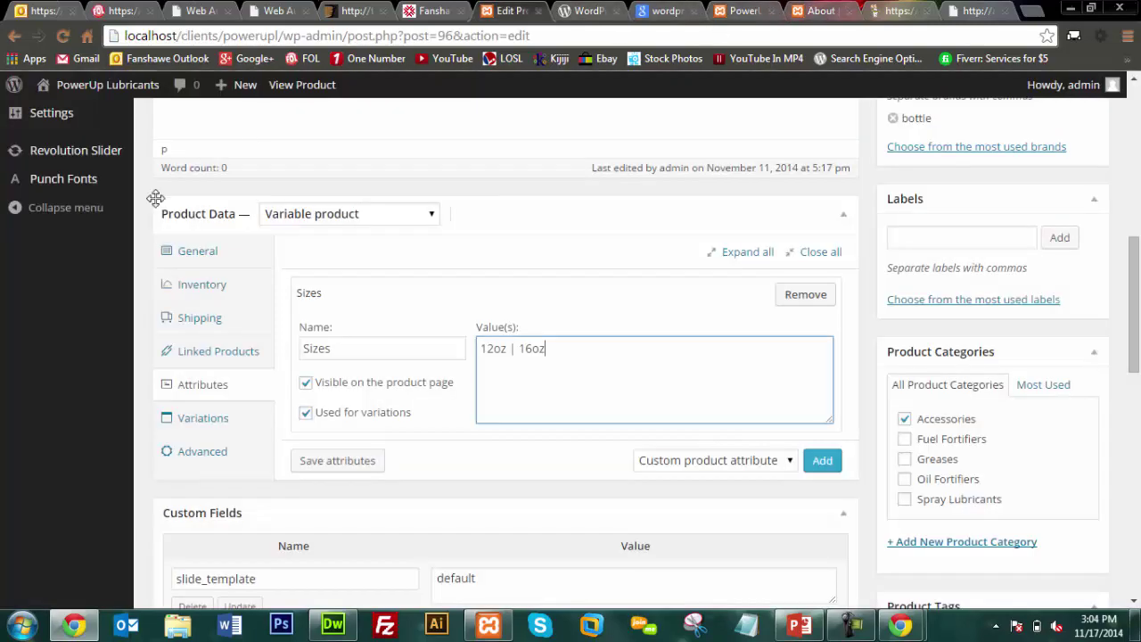
# Open the installed themes and activate the Media Center theme
pyautogui.scroll(10, 62, 153)
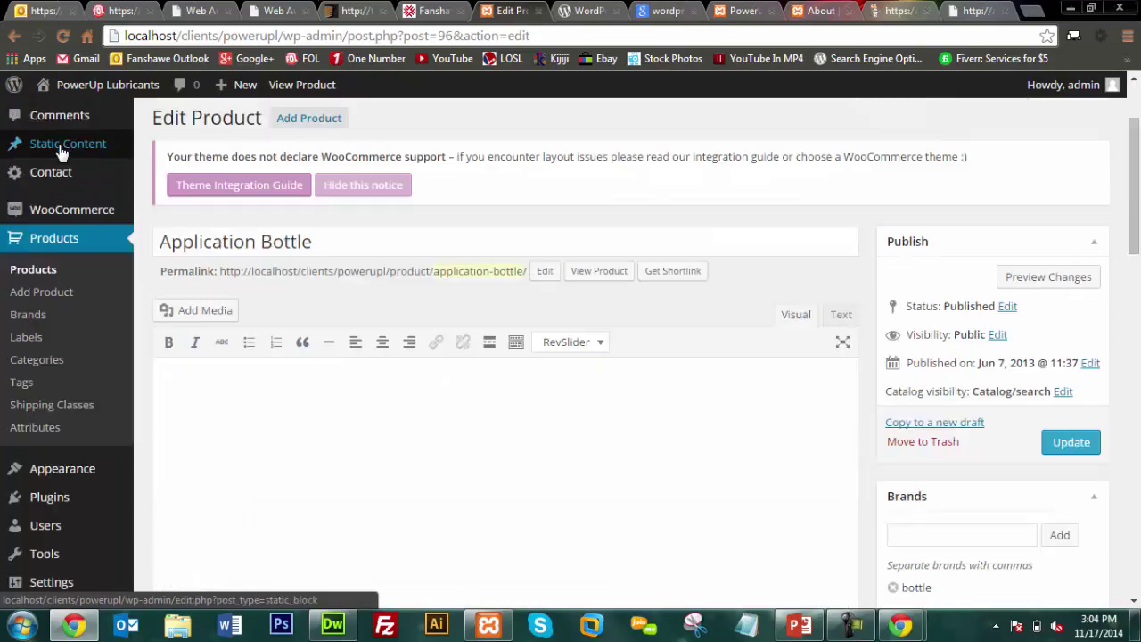
pyautogui.moveTo(53, 469)
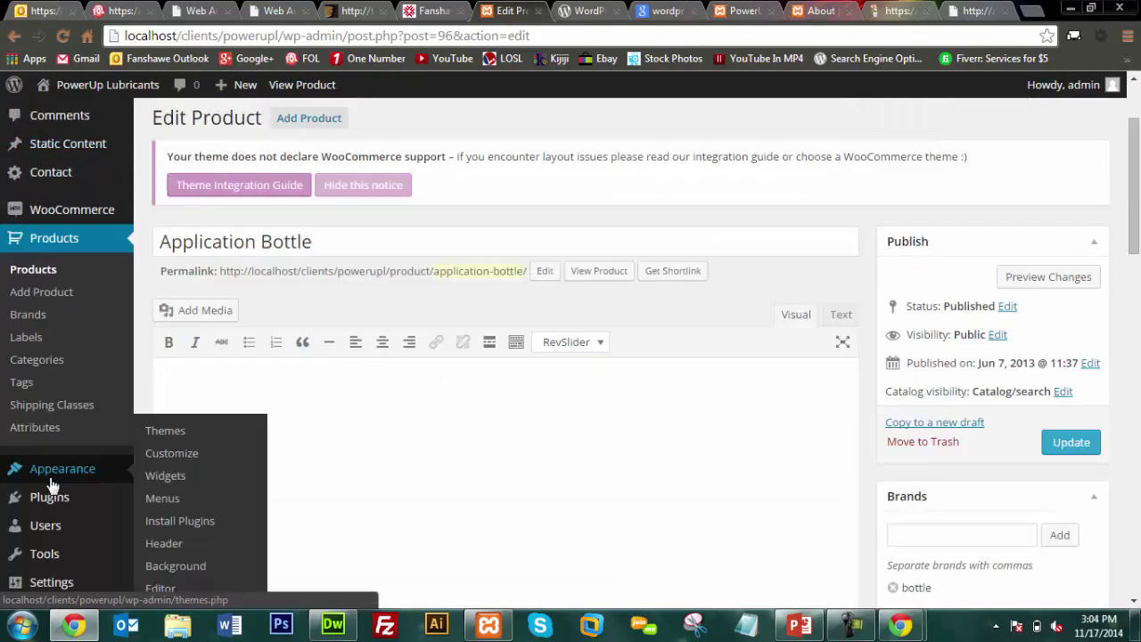
pyautogui.click(166, 435)
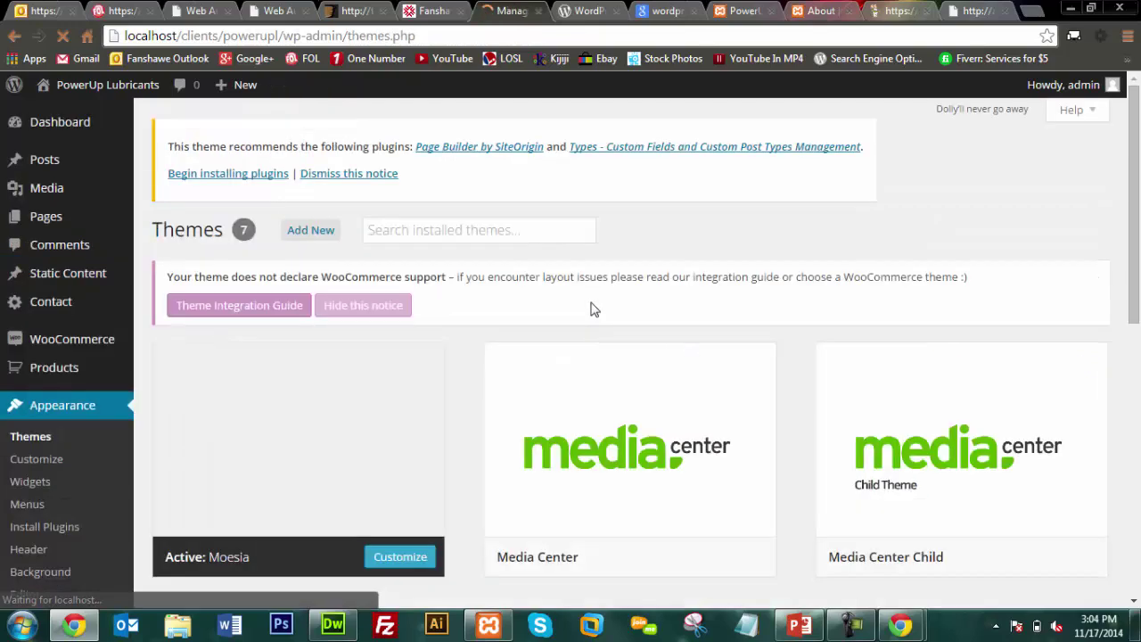
pyautogui.moveTo(596, 523)
pyautogui.click(626, 560)
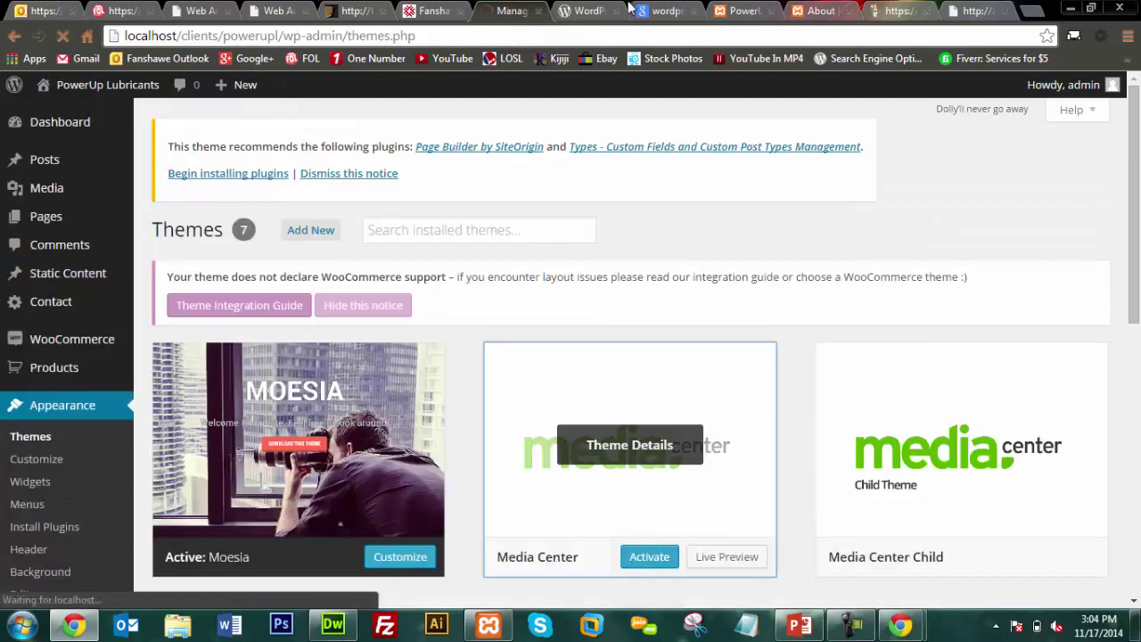
# Reload the public home page to check the activated theme, and open the shop page with all products
pyautogui.click(744, 11)
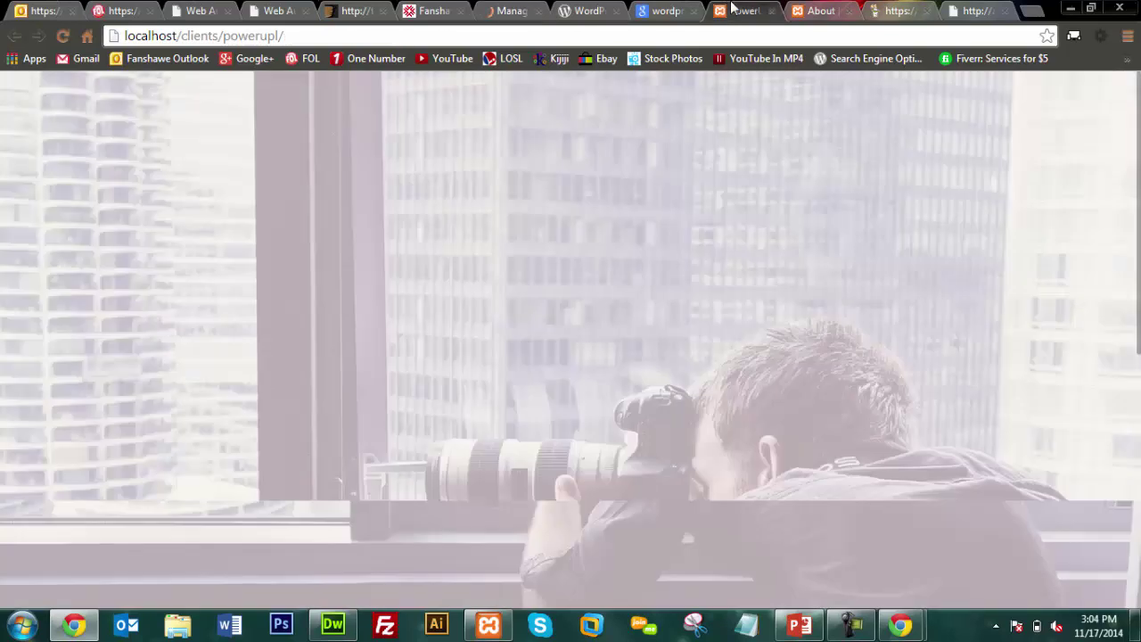
pyautogui.click(62, 35)
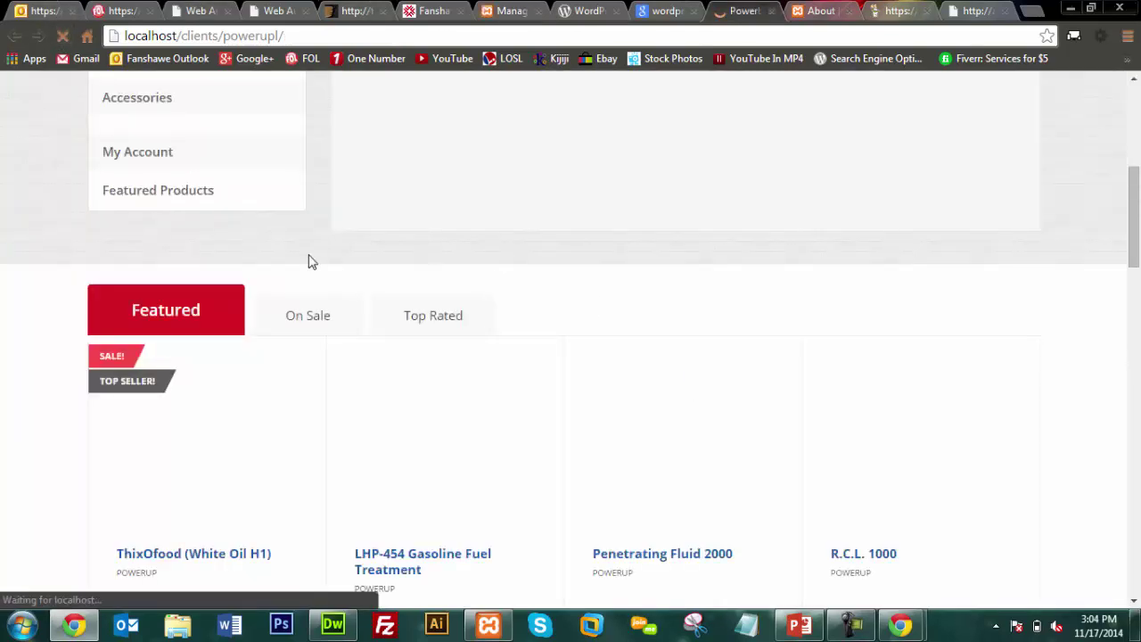
pyautogui.click(1138, 132)
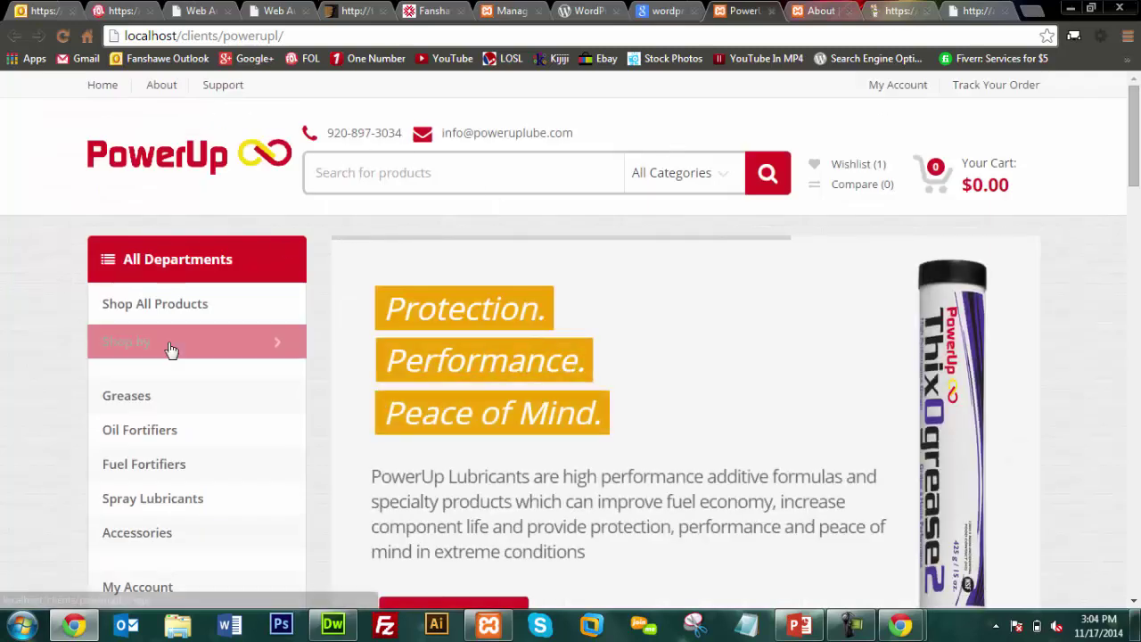
pyautogui.click(155, 313)
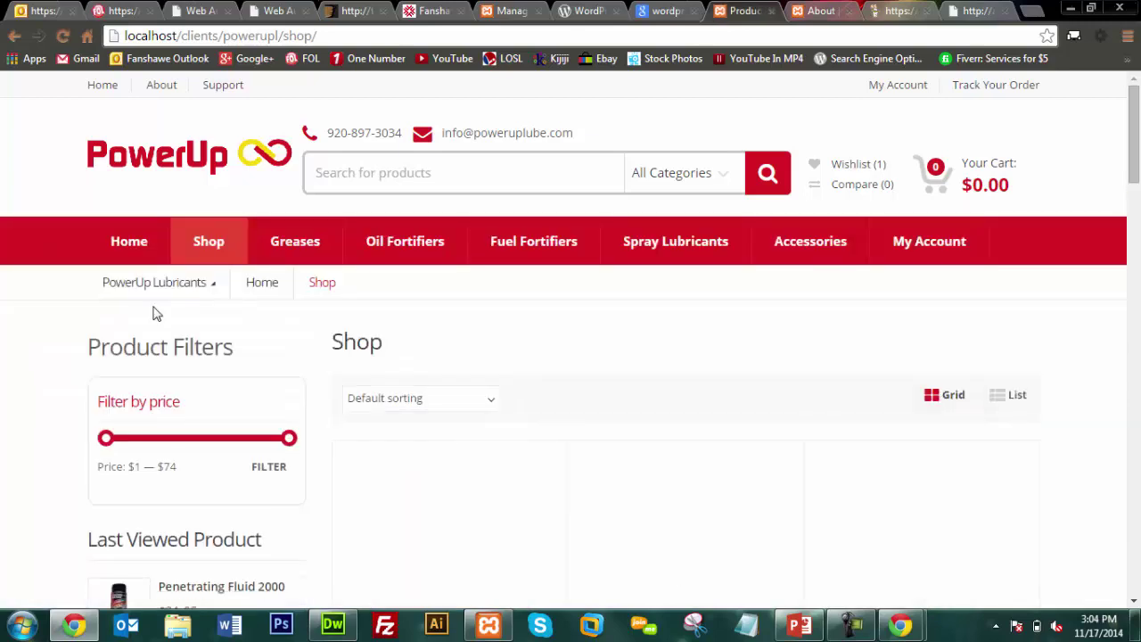
# Open the Application Bottle's product page in the shop and choose the 16oz size
pyautogui.scroll(-1, 155, 307)
pyautogui.scroll(-1, 155, 307)
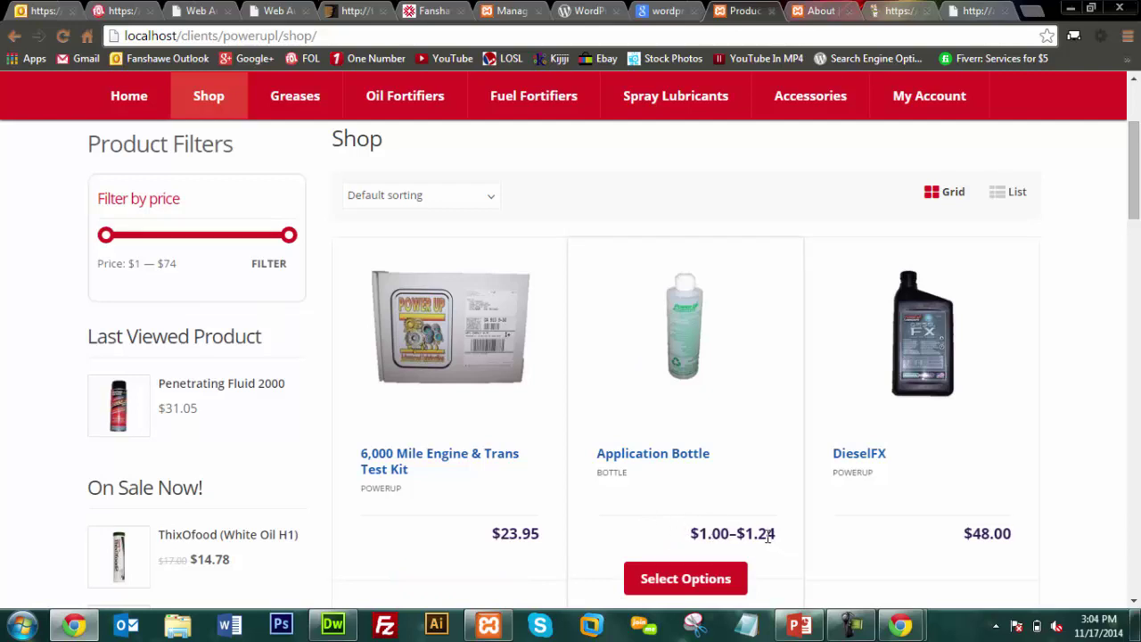
pyautogui.click(694, 364)
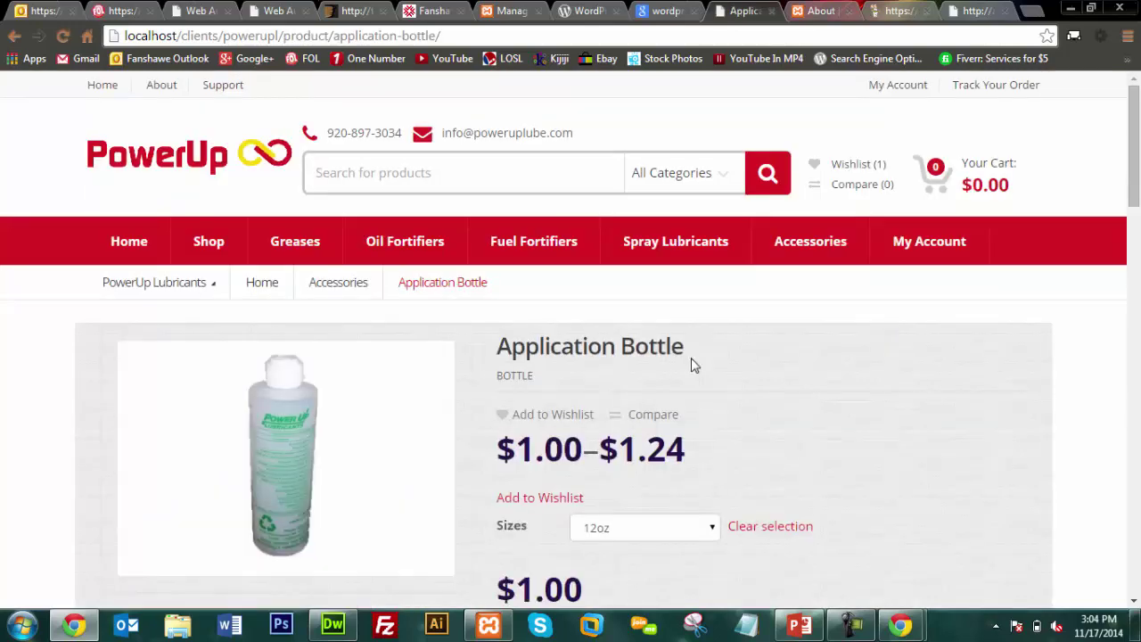
pyautogui.scroll(-1, 690, 365)
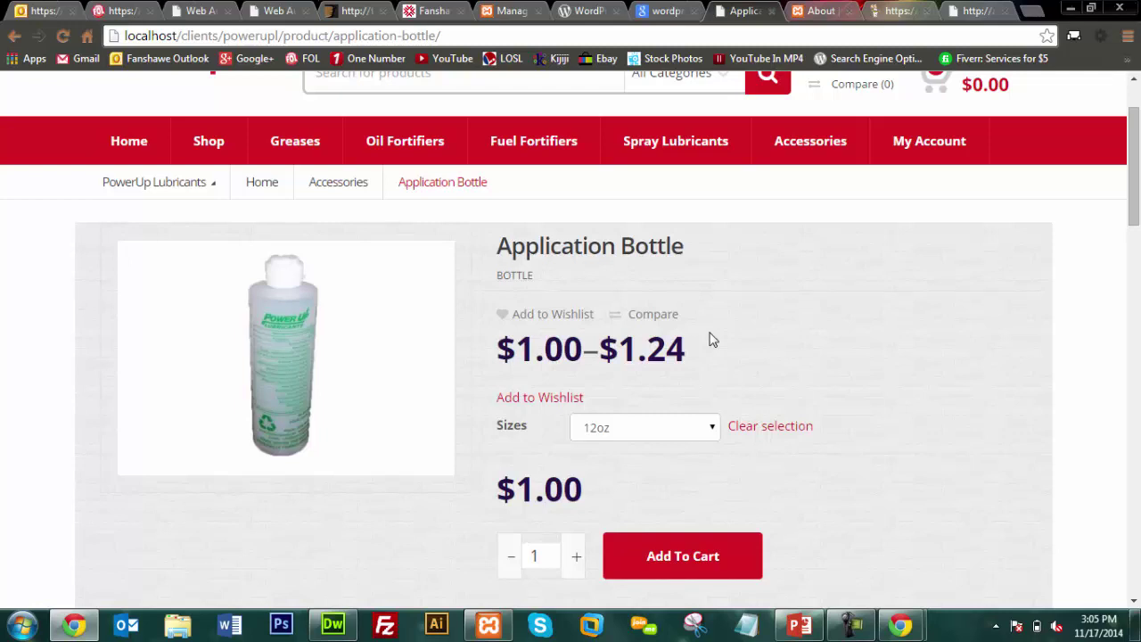
pyautogui.click(640, 430)
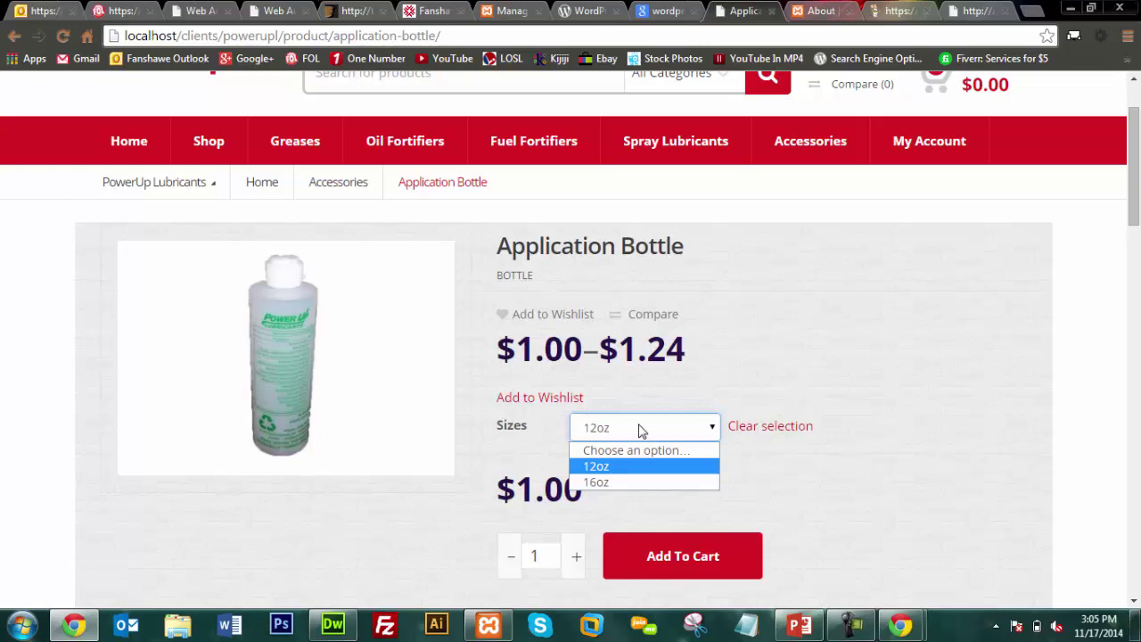
pyautogui.click(609, 482)
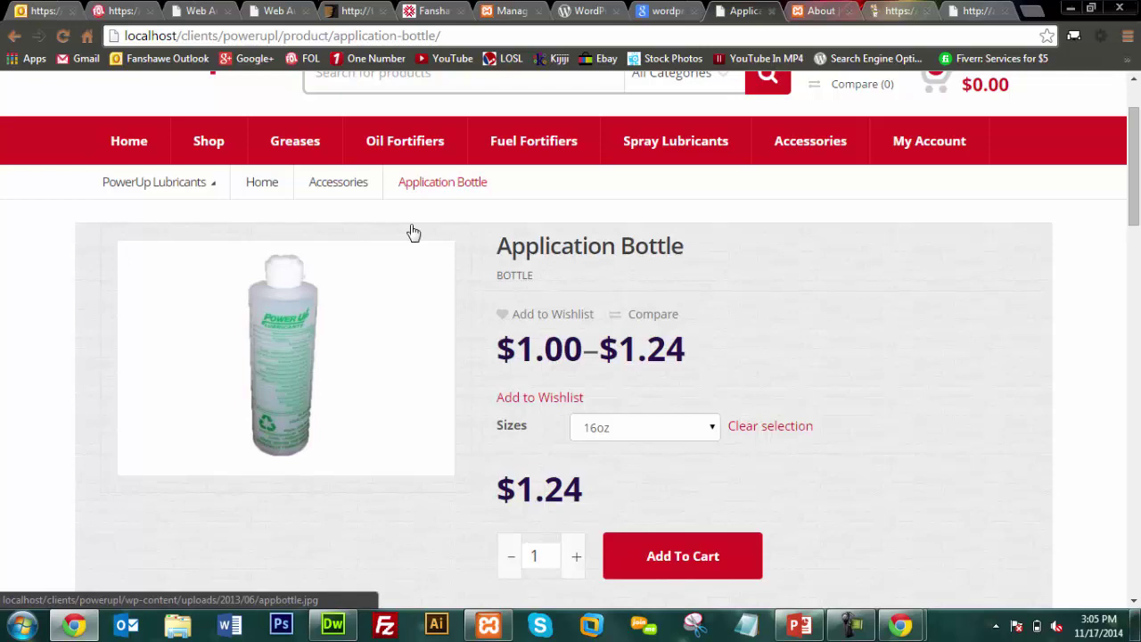
# Return to the site admin, open the ThixOfood (White Oil H1) product for editing and show its attributes
pyautogui.click(514, 7)
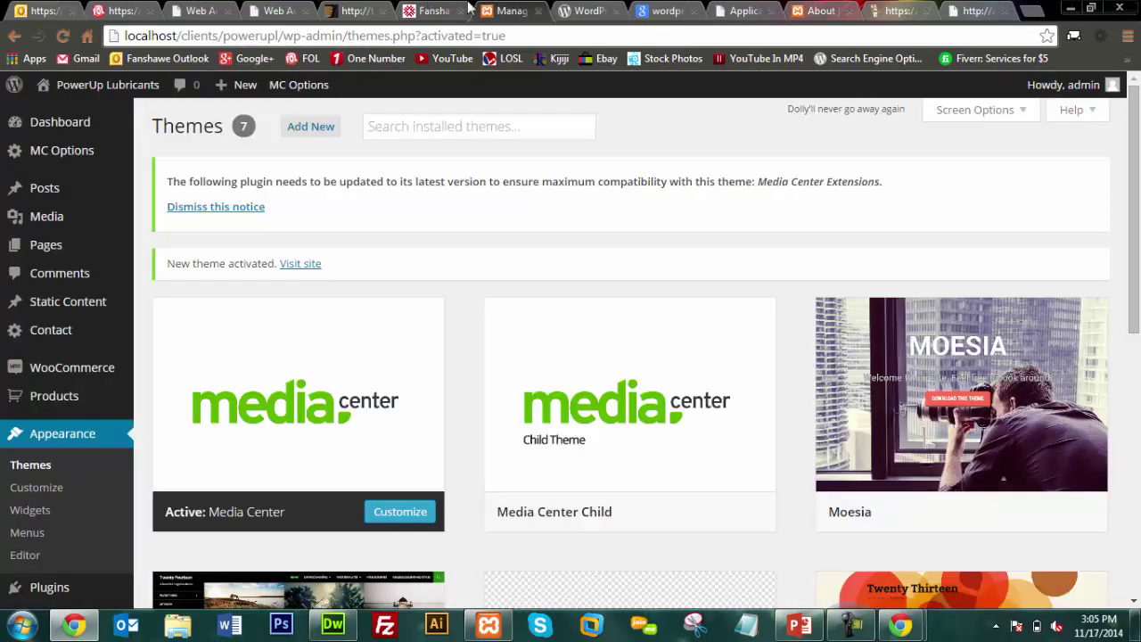
pyautogui.click(61, 399)
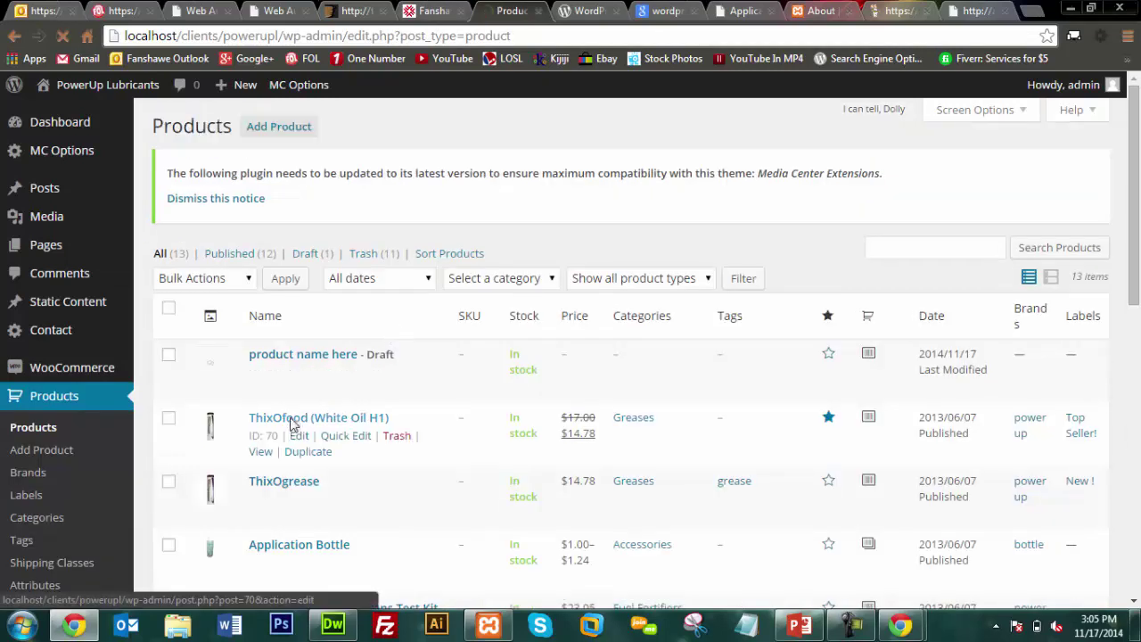
pyautogui.click(290, 419)
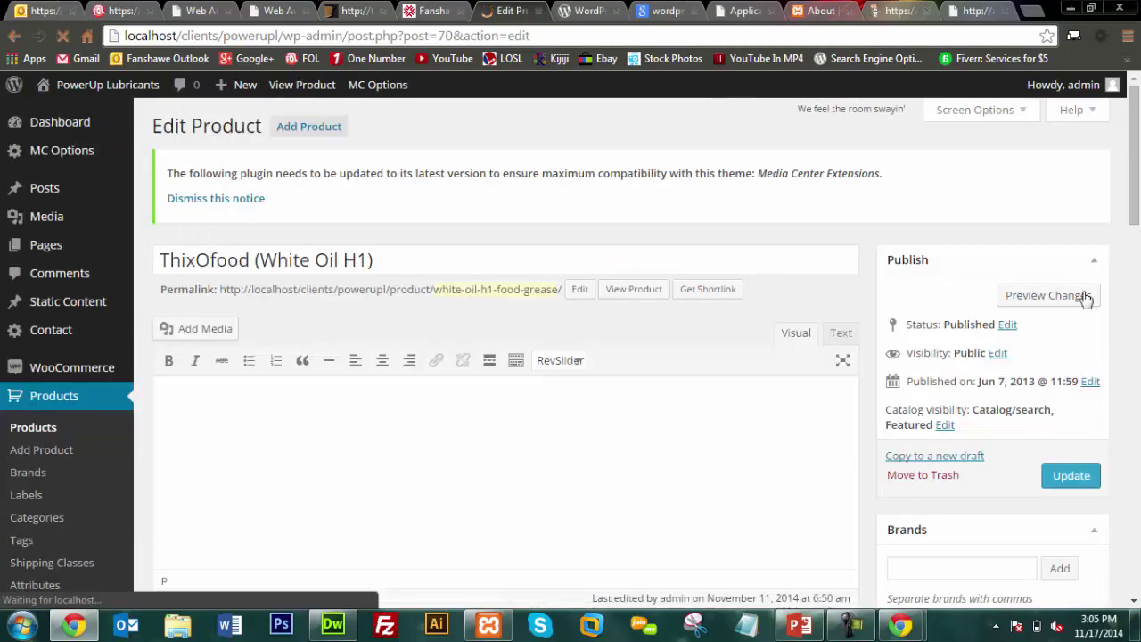
pyautogui.moveTo(1135, 207); pyautogui.dragTo(1135, 340)
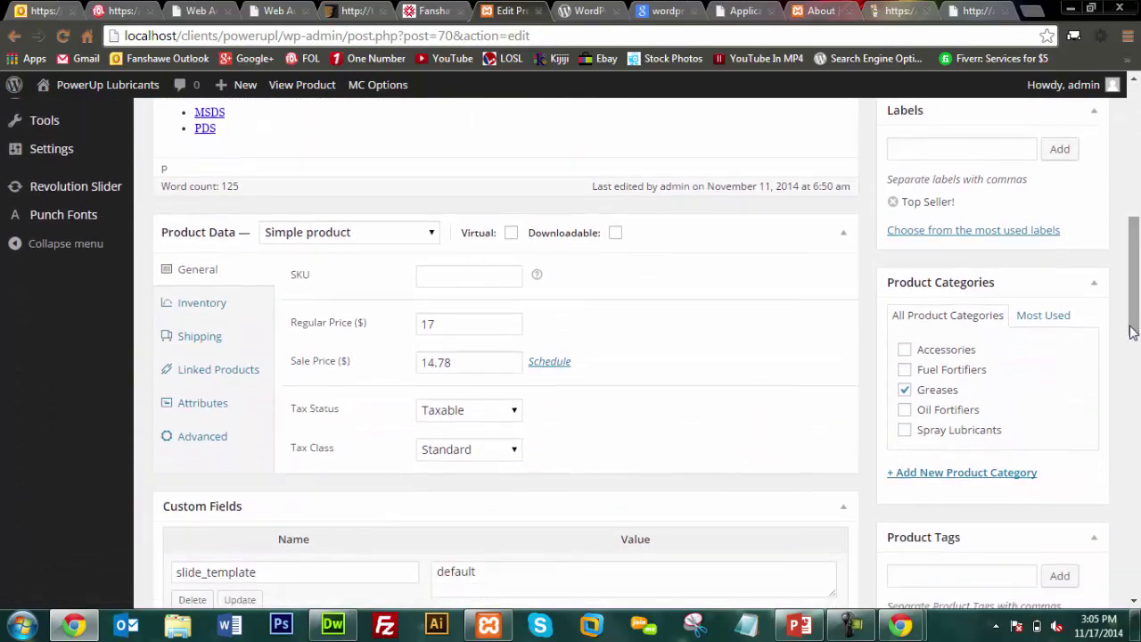
pyautogui.click(198, 403)
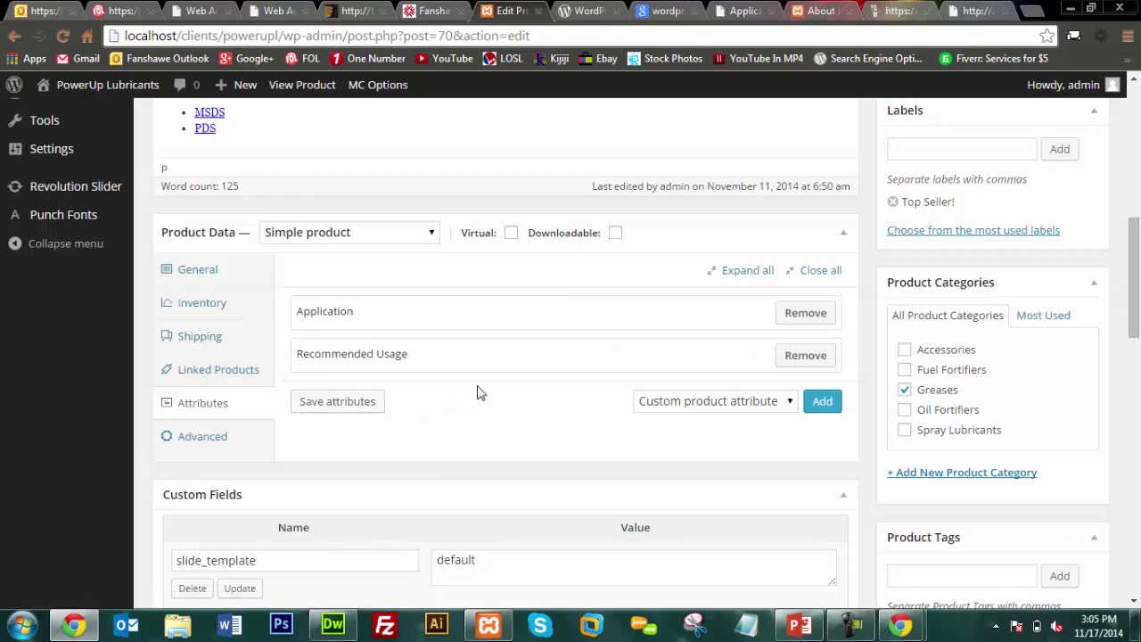
# Add a custom product attribute named Colour with the values "green | blue | grey", visible on the product page
pyautogui.click(830, 399)
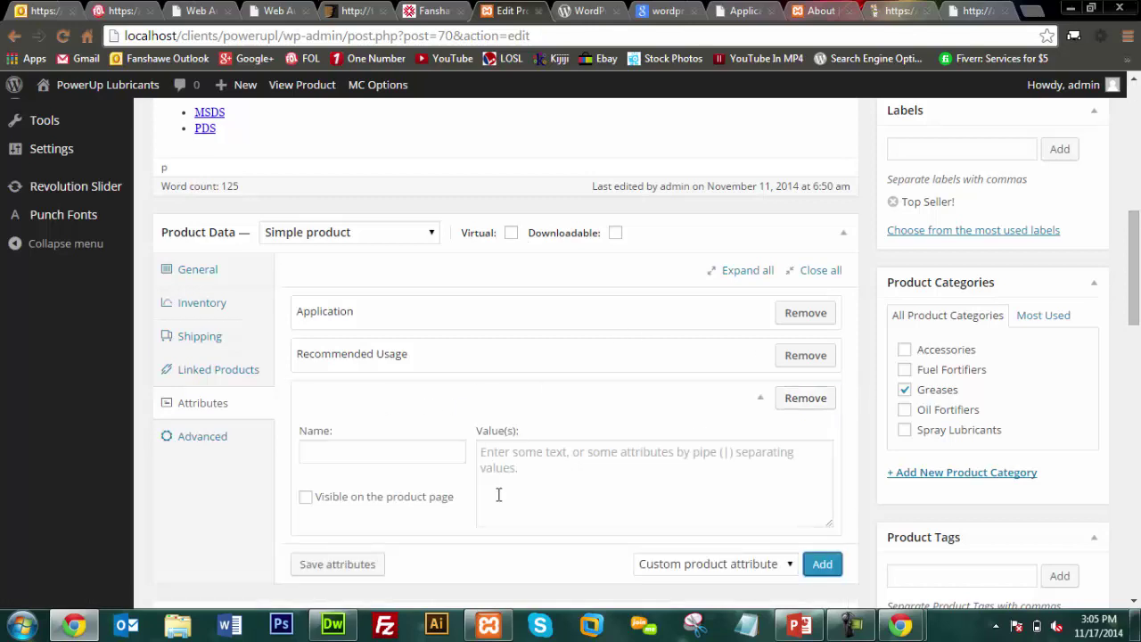
pyautogui.click(379, 501)
pyautogui.click(340, 451)
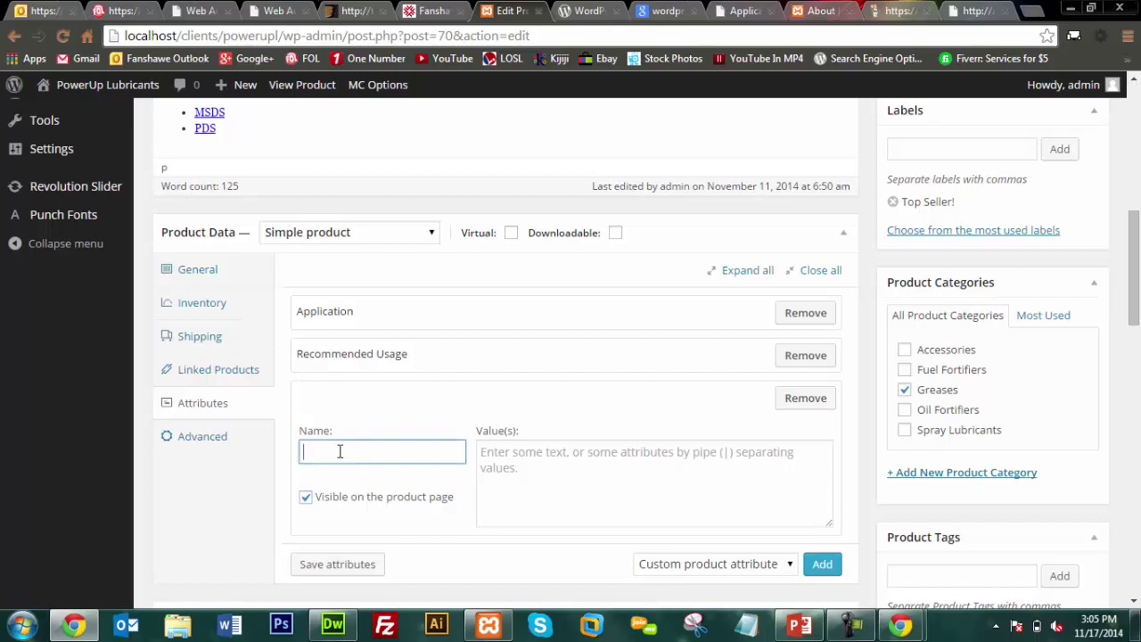
pyautogui.write('Colour')
pyautogui.click(574, 474)
pyautogui.write('green')
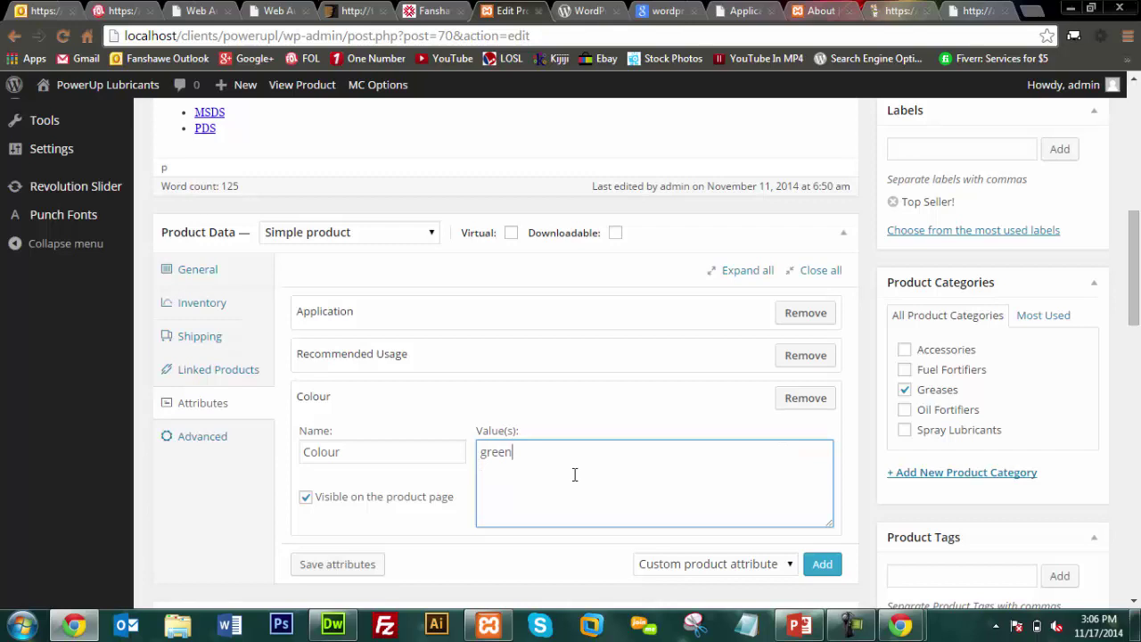
pyautogui.write(' | blue |')
pyautogui.write('grey')
pyautogui.click(823, 564)
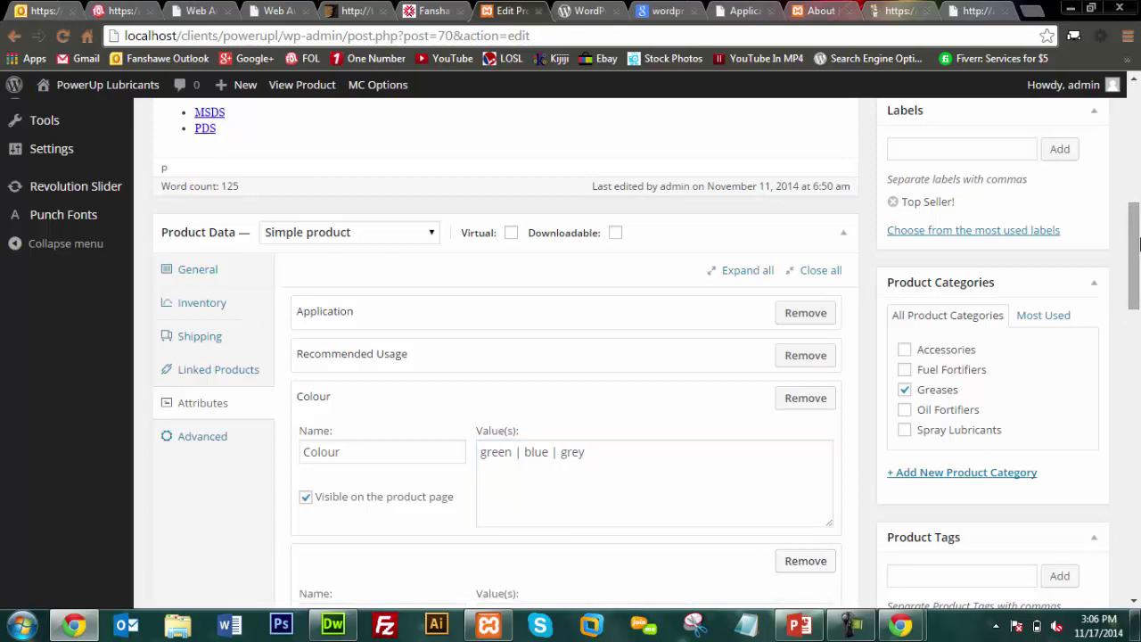
pyautogui.moveTo(1138, 248); pyautogui.dragTo(1137, 297)
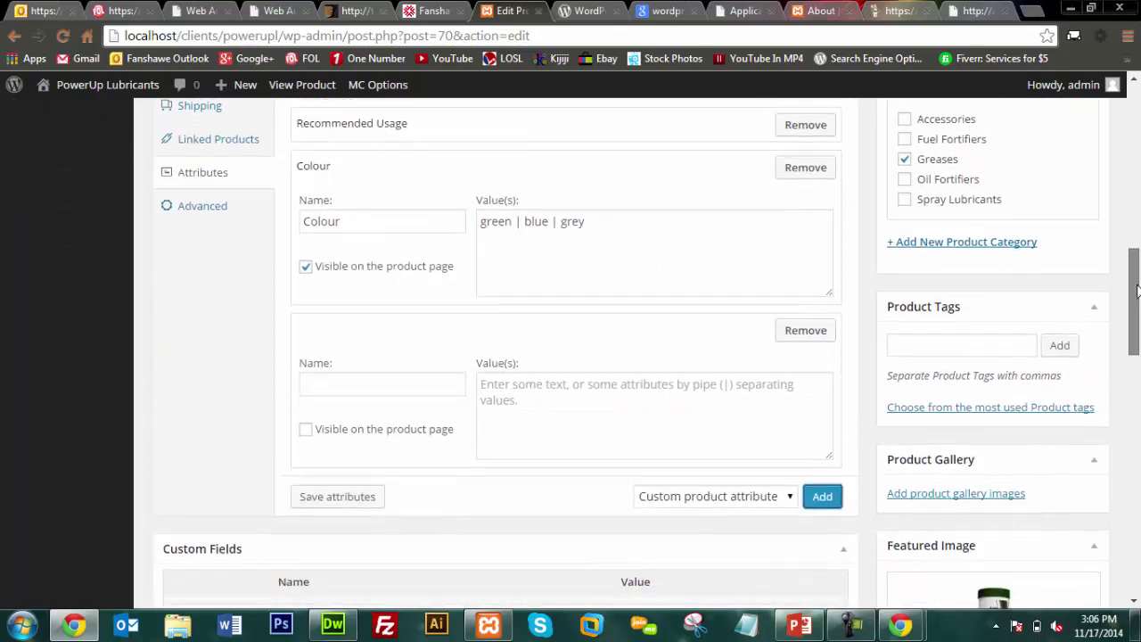
pyautogui.click(821, 333)
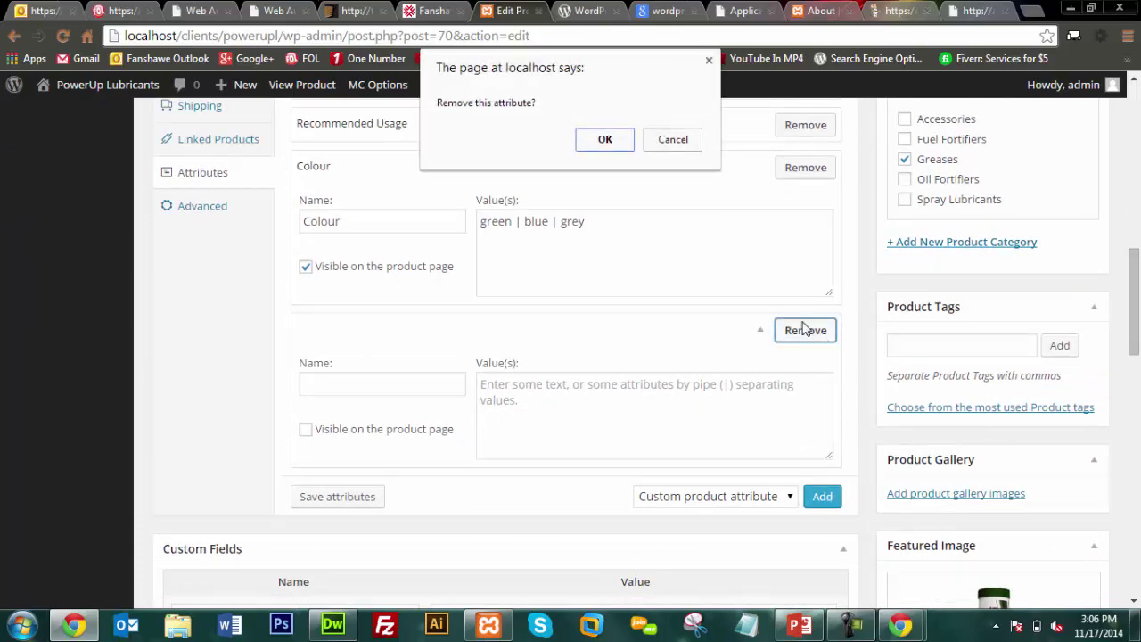
pyautogui.click(611, 137)
# Save the ThixOfood product's attributes and update the product
pyautogui.click(327, 334)
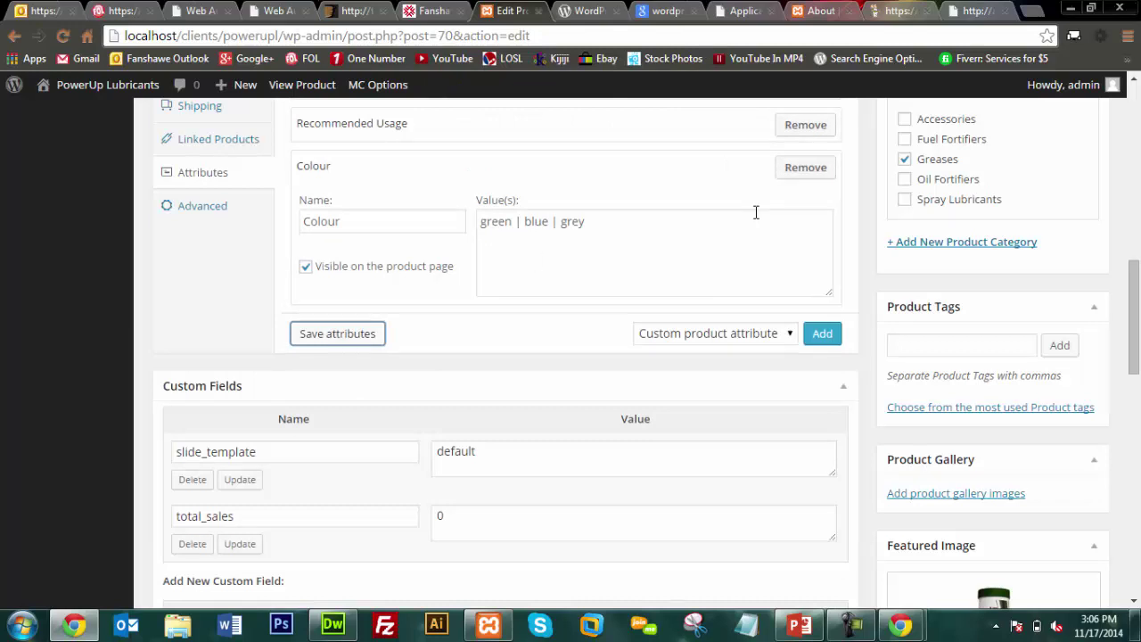
pyautogui.click(1137, 183)
pyautogui.click(1074, 123)
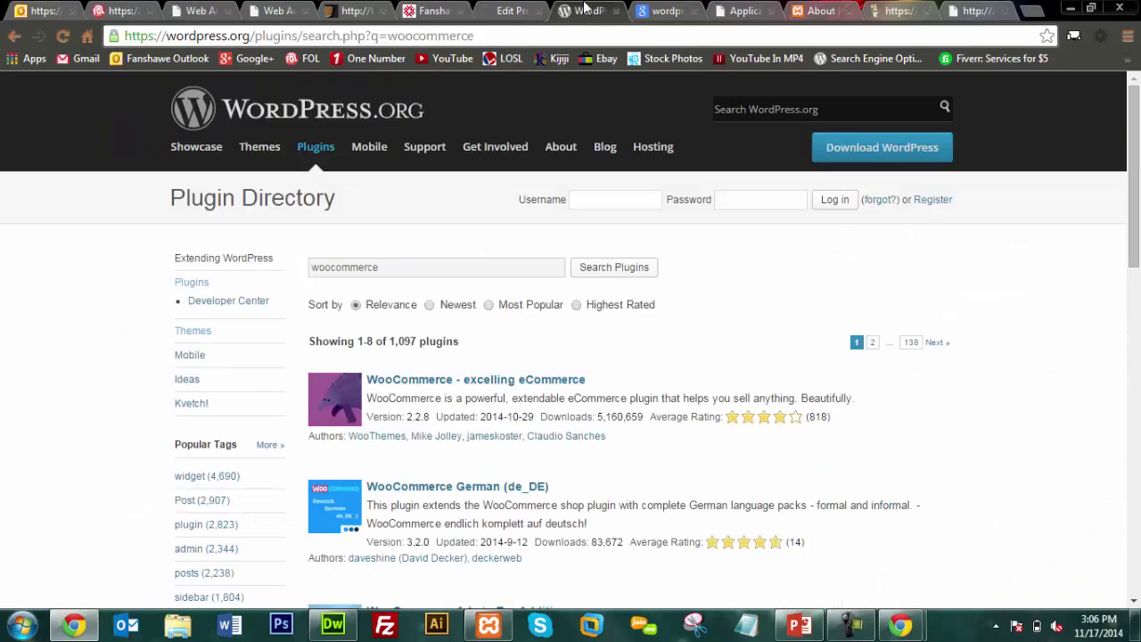
# Close the WordPress.org plugin directory and Google search pages, and open the storefront's Shop page
pyautogui.click(587, 11)
pyautogui.click(615, 10)
pyautogui.click(615, 11)
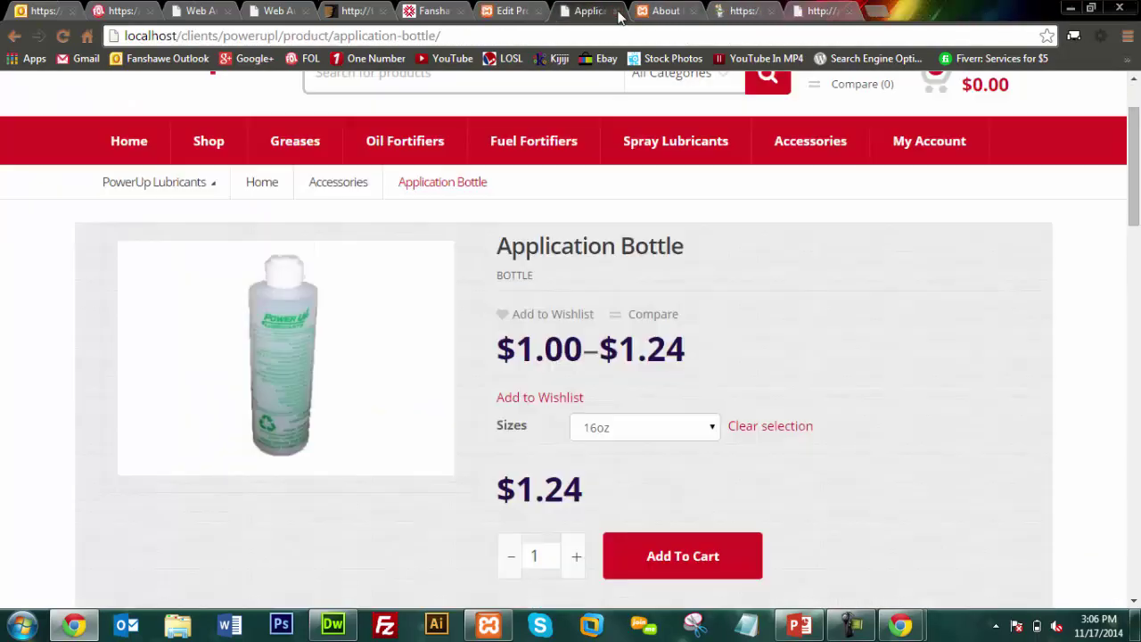
pyautogui.click(212, 142)
pyautogui.click(616, 10)
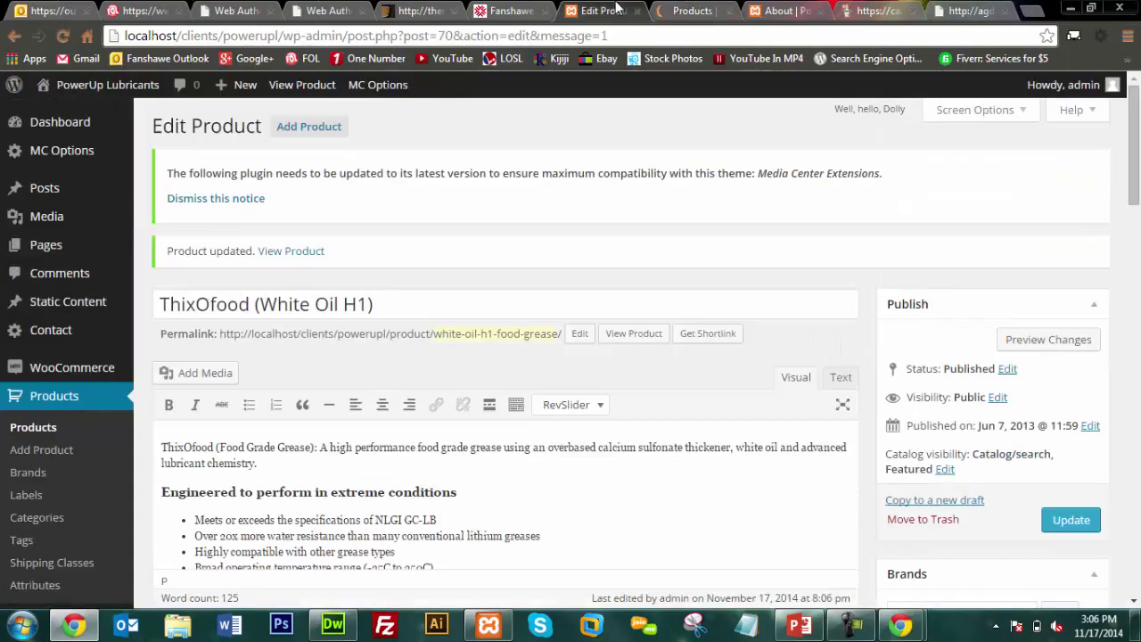
pyautogui.click(682, 11)
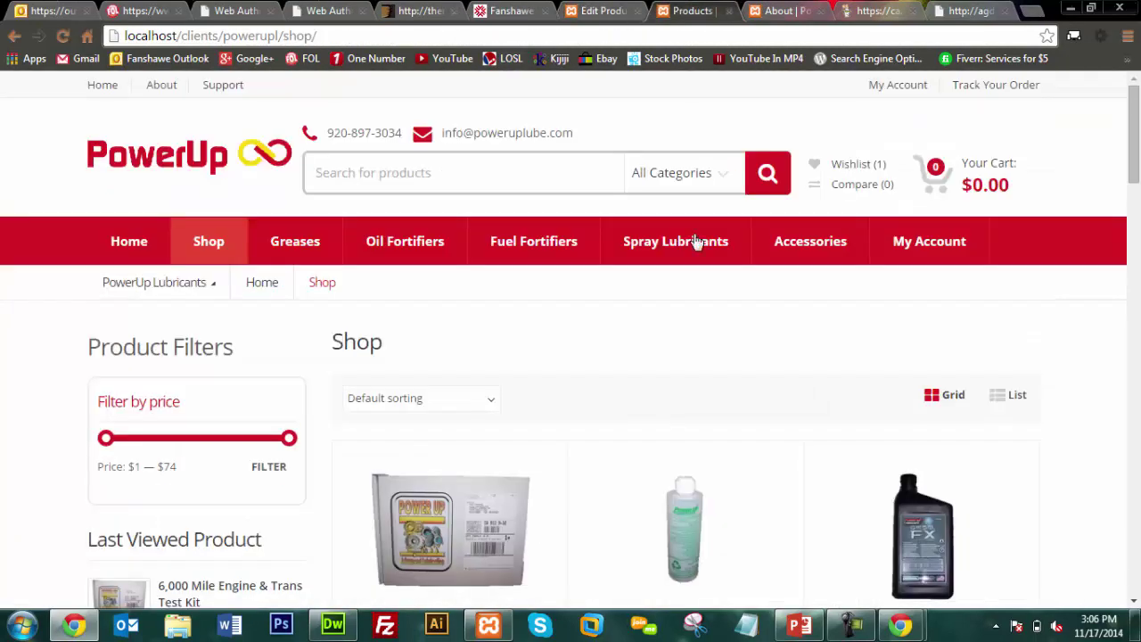
# Find "thixo" on the shop page, open the ThixOfood (White Oil H1) product page and look it over
pyautogui.hotkey('ctrl', 'f')
pyautogui.write('th')
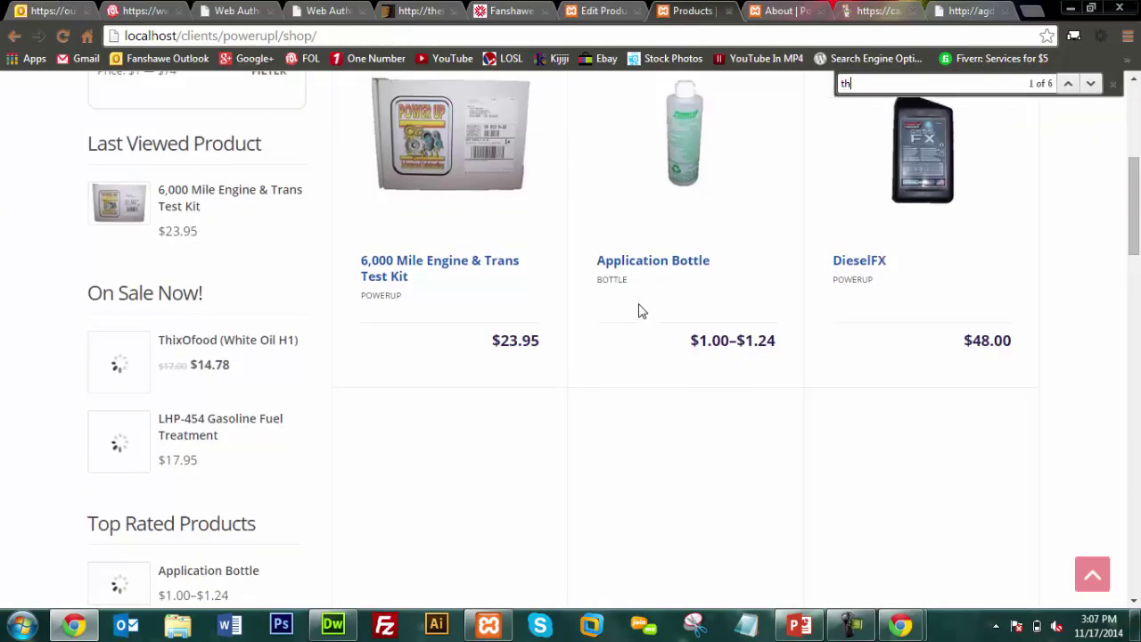
pyautogui.write('ixo')
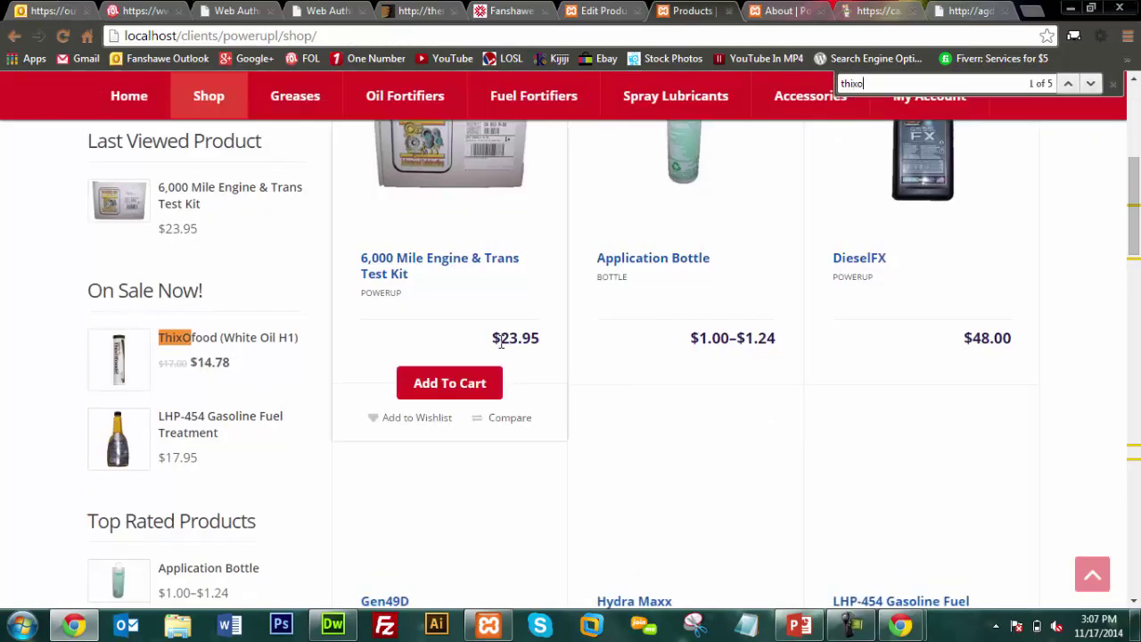
pyautogui.click(219, 346)
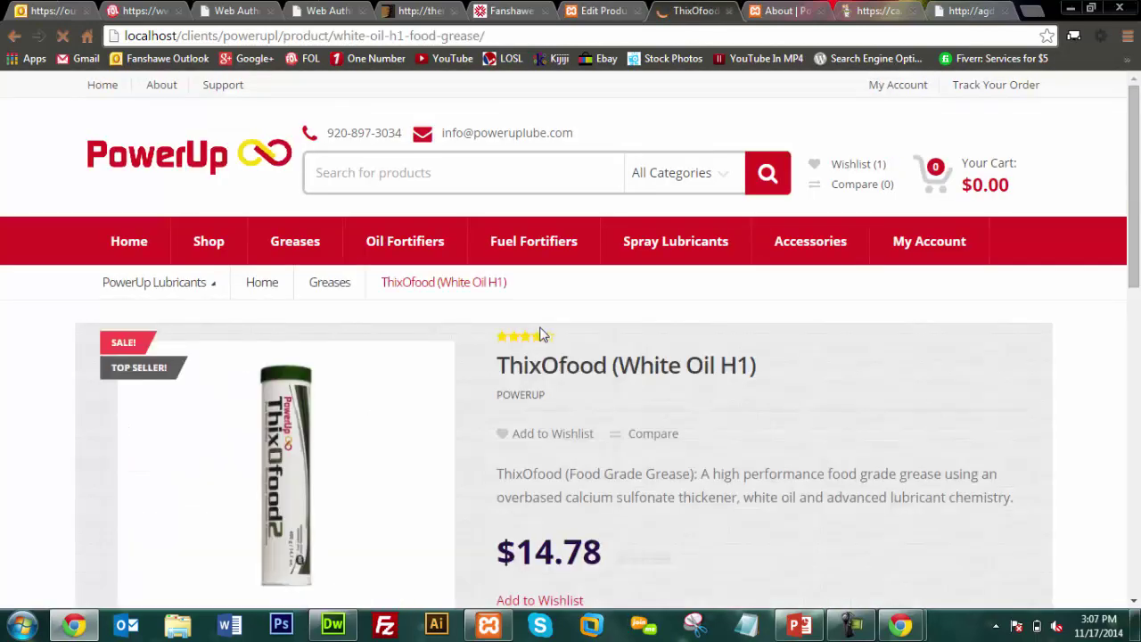
pyautogui.moveTo(1135, 178)
pyautogui.mouseDown()
pyautogui.moveTo(1139, 282)
pyautogui.moveTo(1139, 164)
pyautogui.mouseUp()
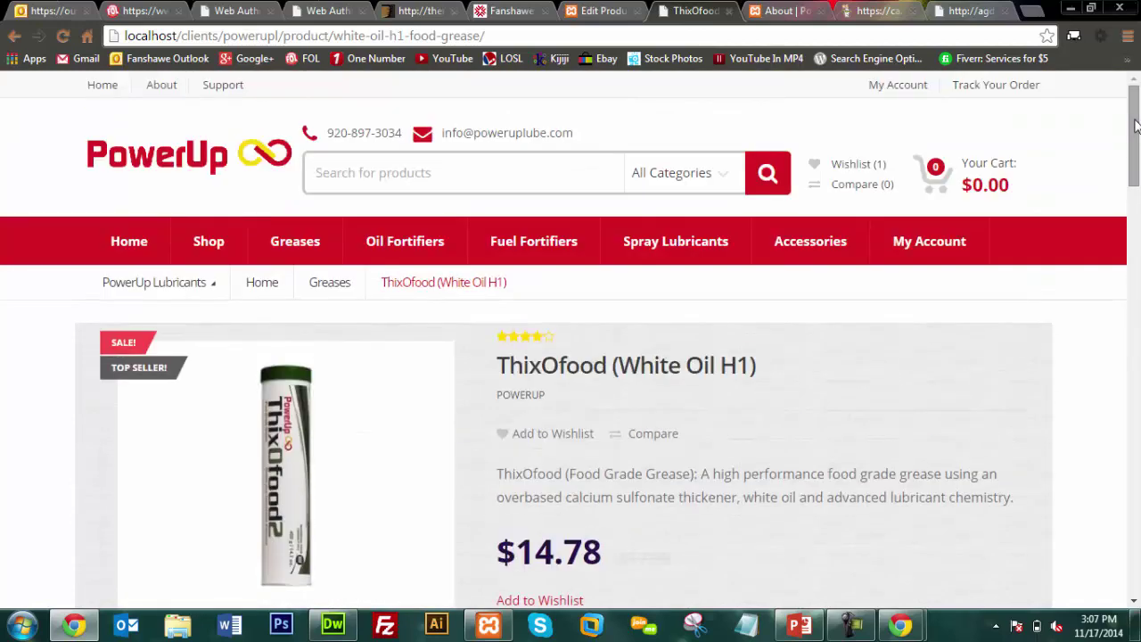
# Return to the ThixOfood product's edit page and show its attributes
pyautogui.click(607, 11)
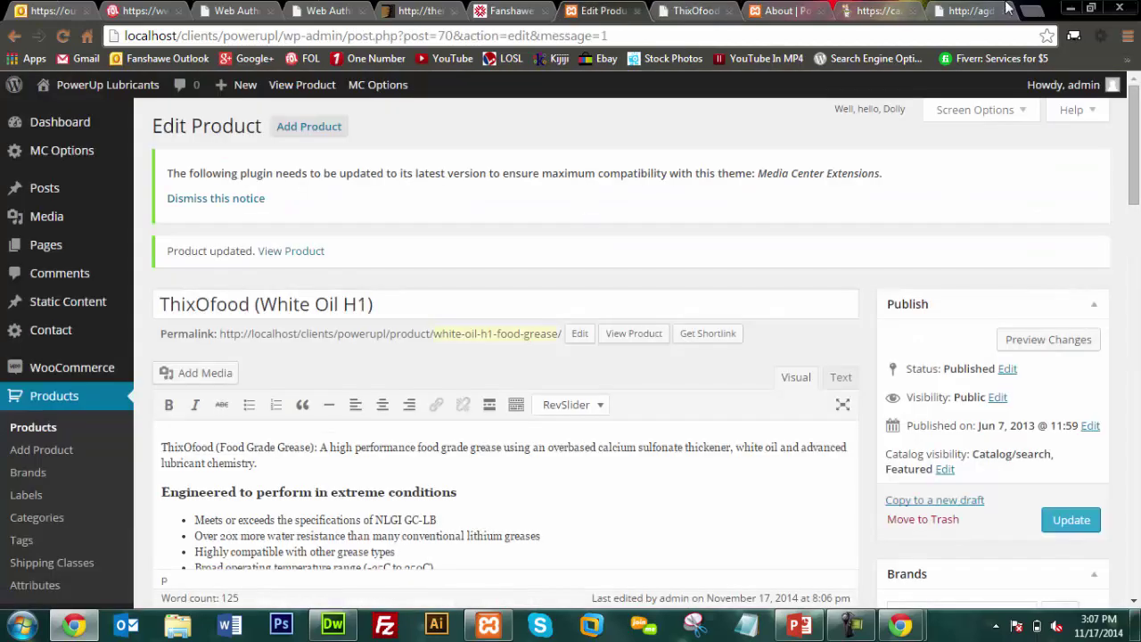
pyautogui.moveTo(1139, 80); pyautogui.dragTo(1140, 255)
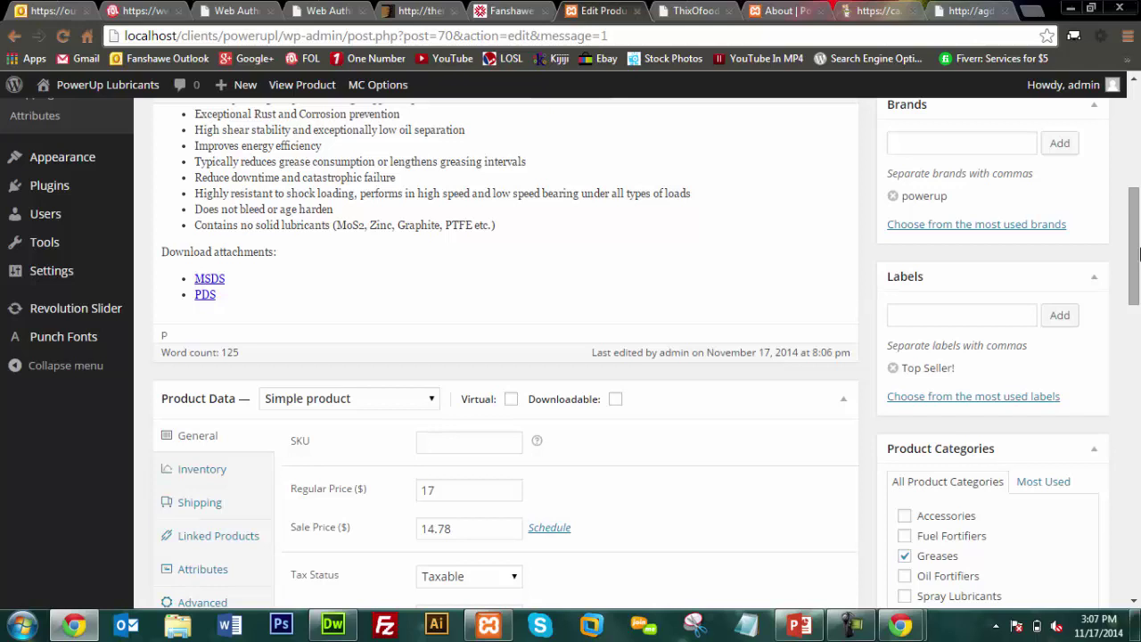
pyautogui.scroll(-1, 1140, 254)
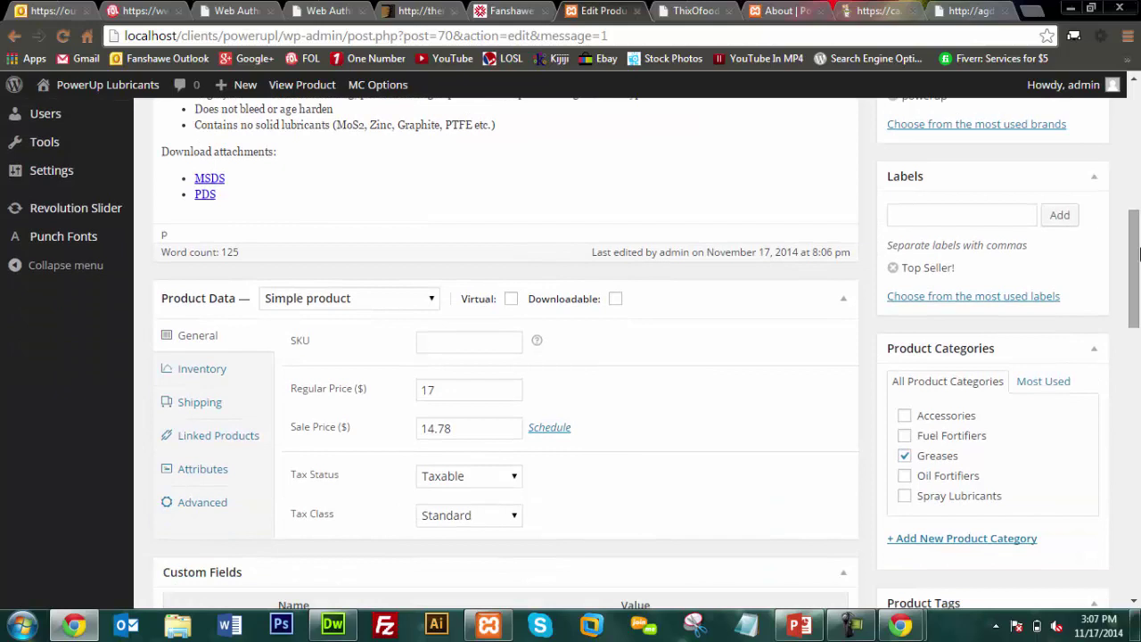
pyautogui.scroll(-1, 1140, 254)
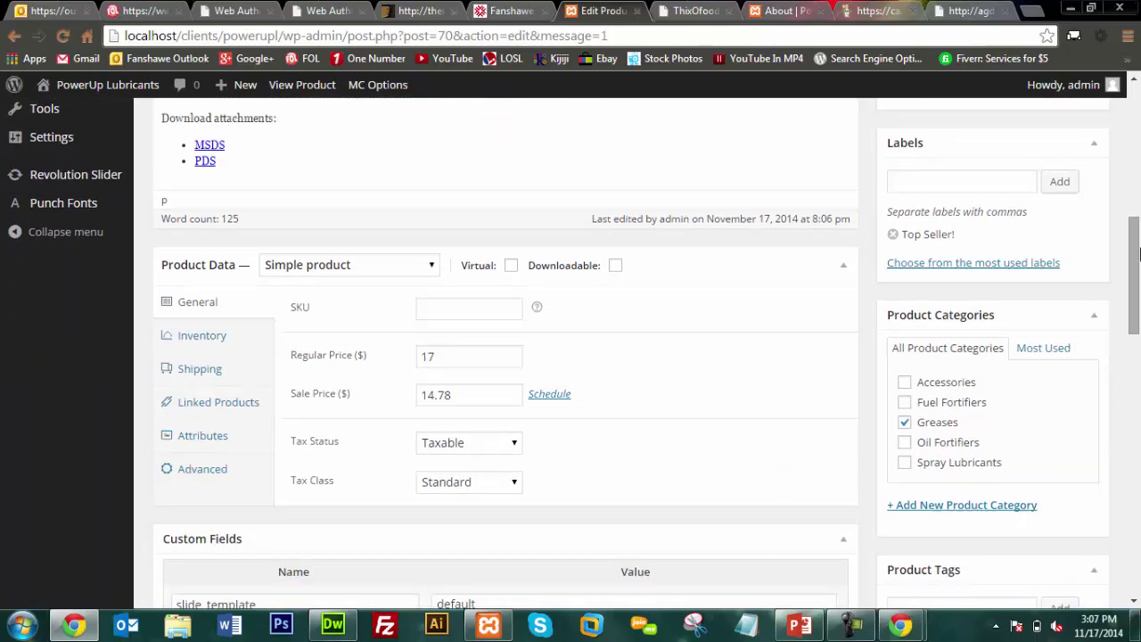
pyautogui.scroll(-1, 1139, 254)
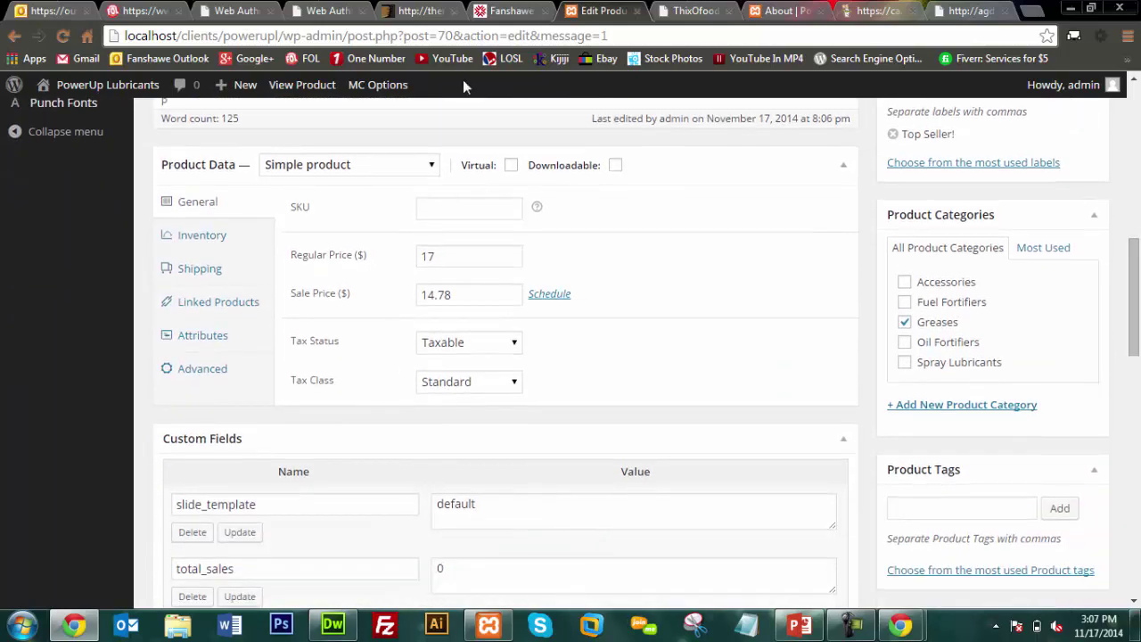
pyautogui.click(202, 339)
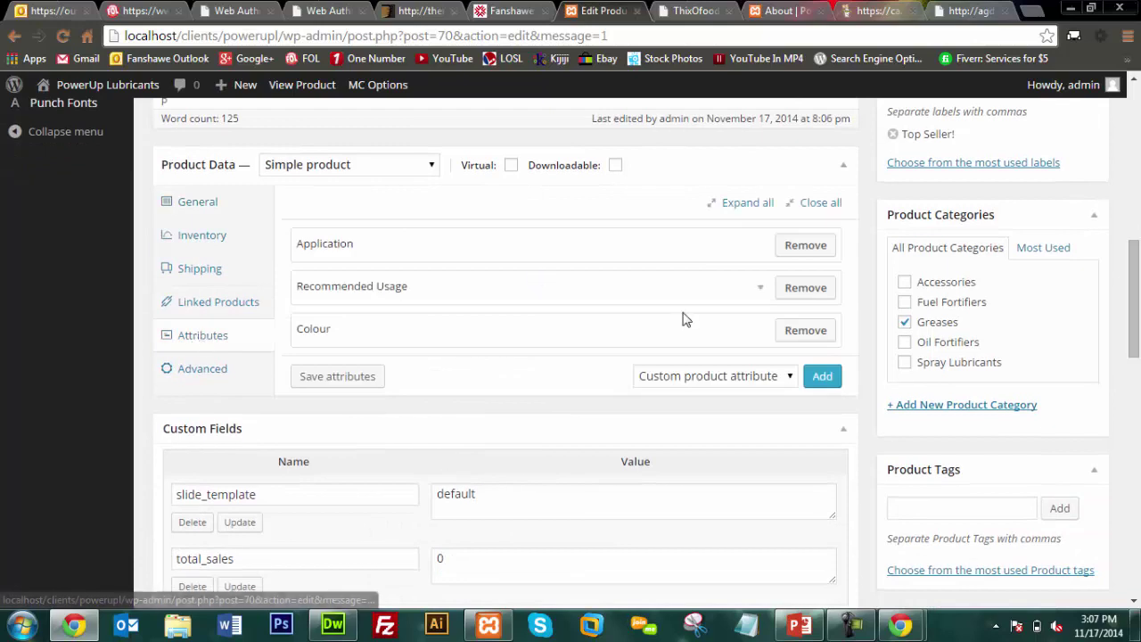
# Check the attribute types available for adding and expand the Colour attribute to review its values
pyautogui.click(696, 385)
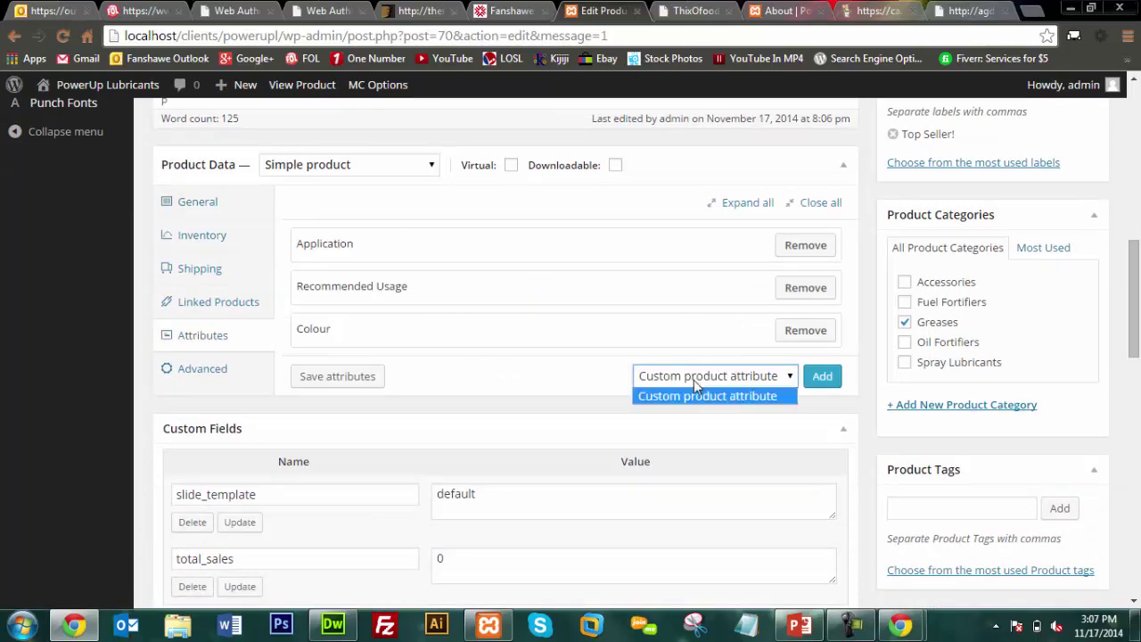
pyautogui.click(693, 381)
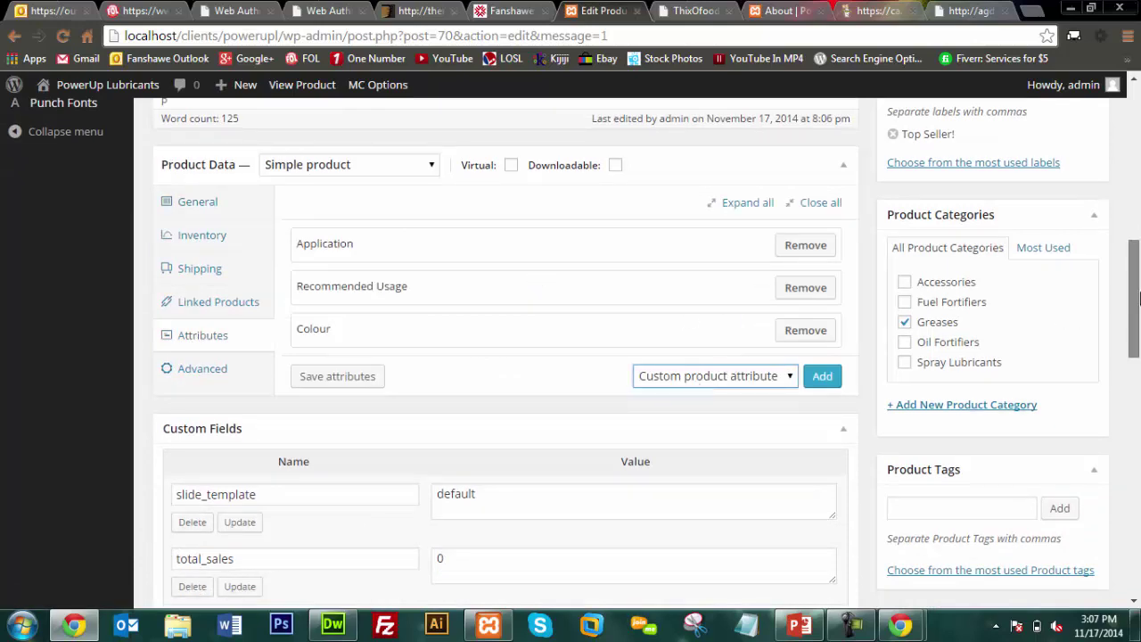
pyautogui.moveTo(1138, 306); pyautogui.dragTo(1139, 317)
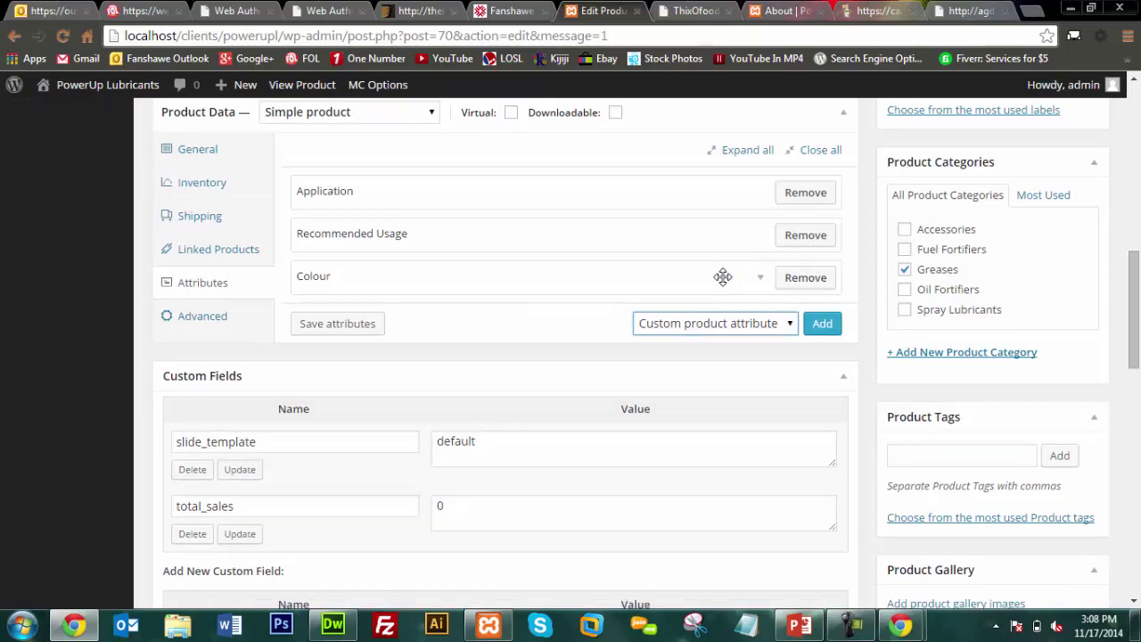
pyautogui.click(759, 281)
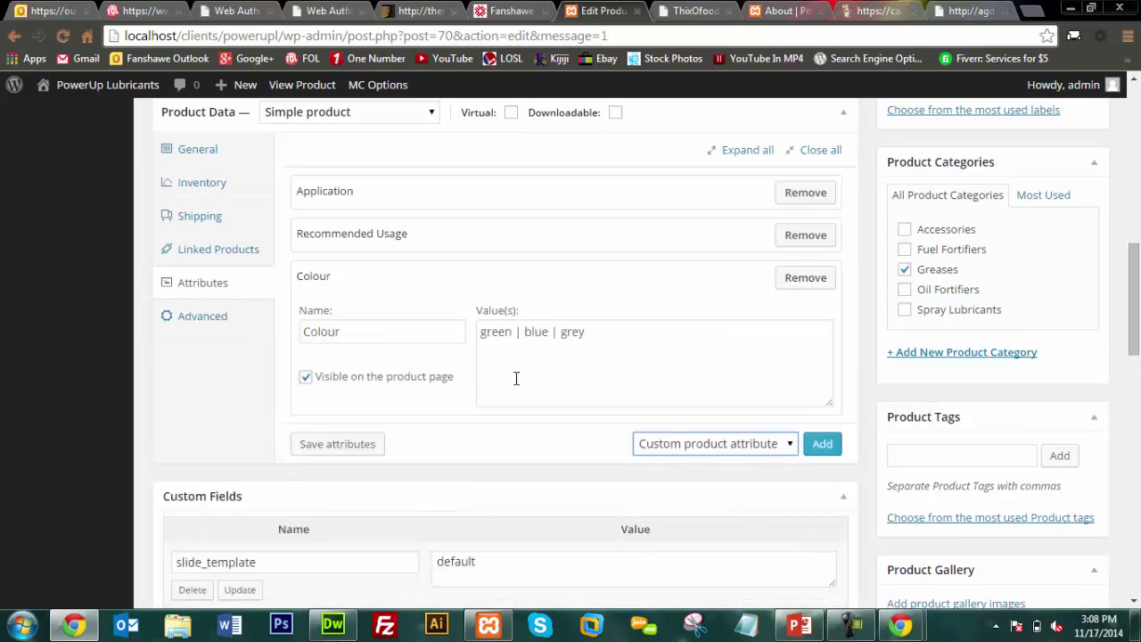
pyautogui.click(556, 387)
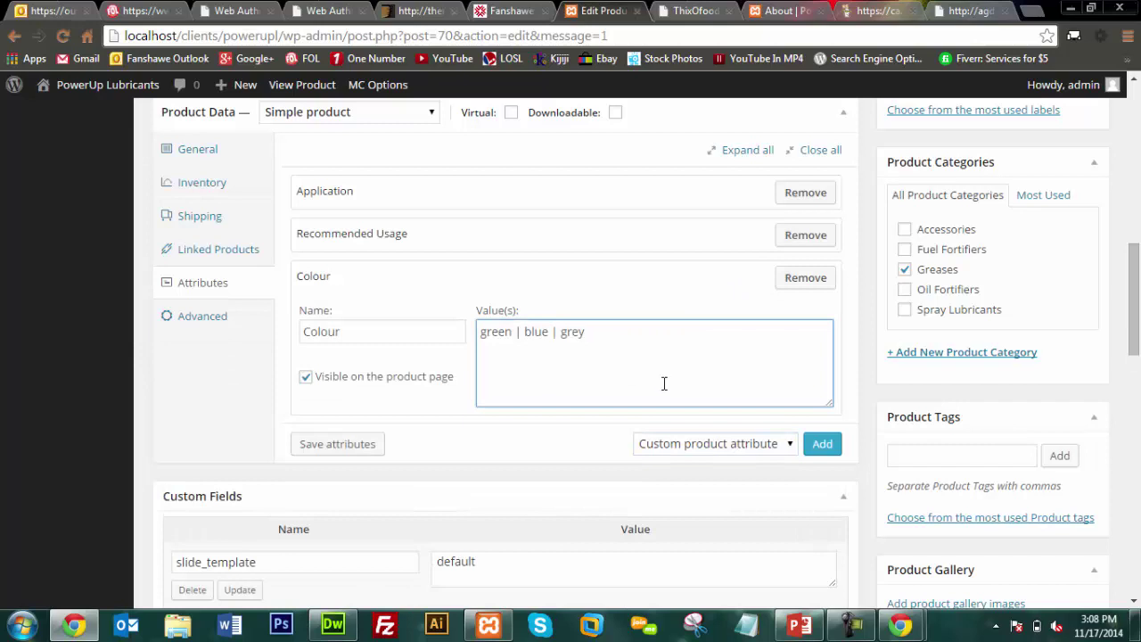
# Review the product's advanced settings and linked products, and return to its attributes
pyautogui.click(210, 319)
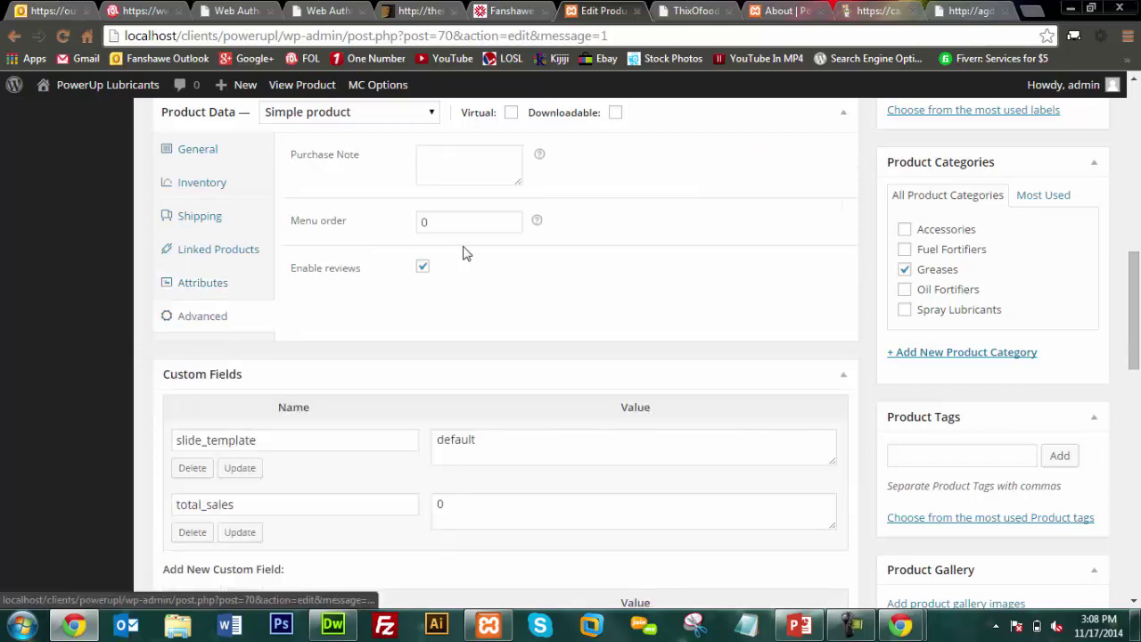
pyautogui.moveTo(1135, 312); pyautogui.dragTo(1137, 291)
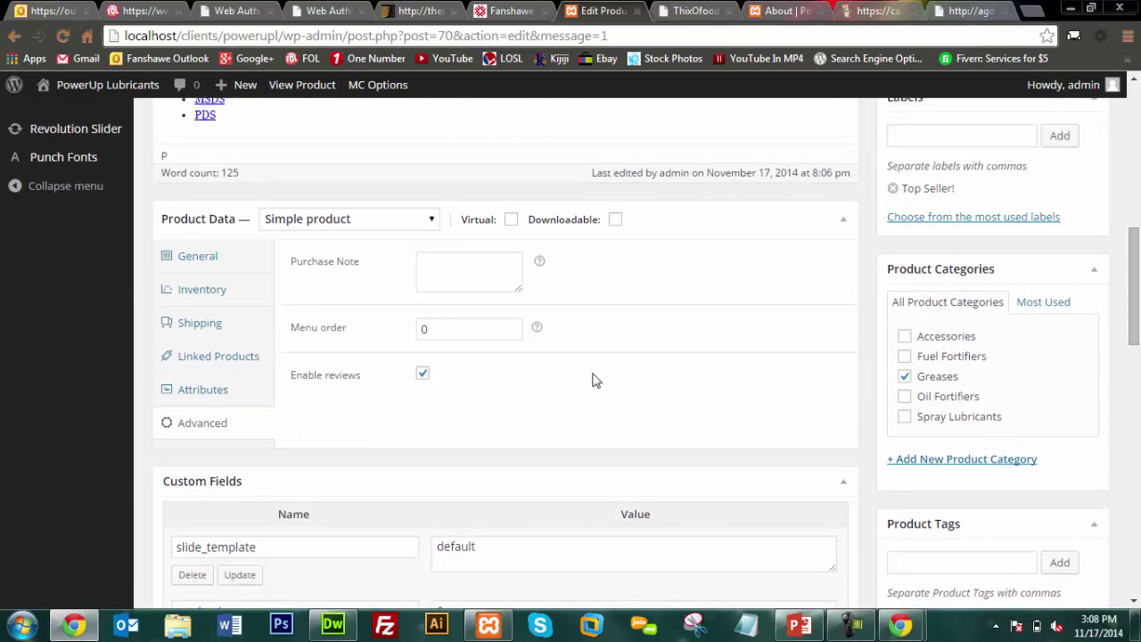
pyautogui.click(203, 391)
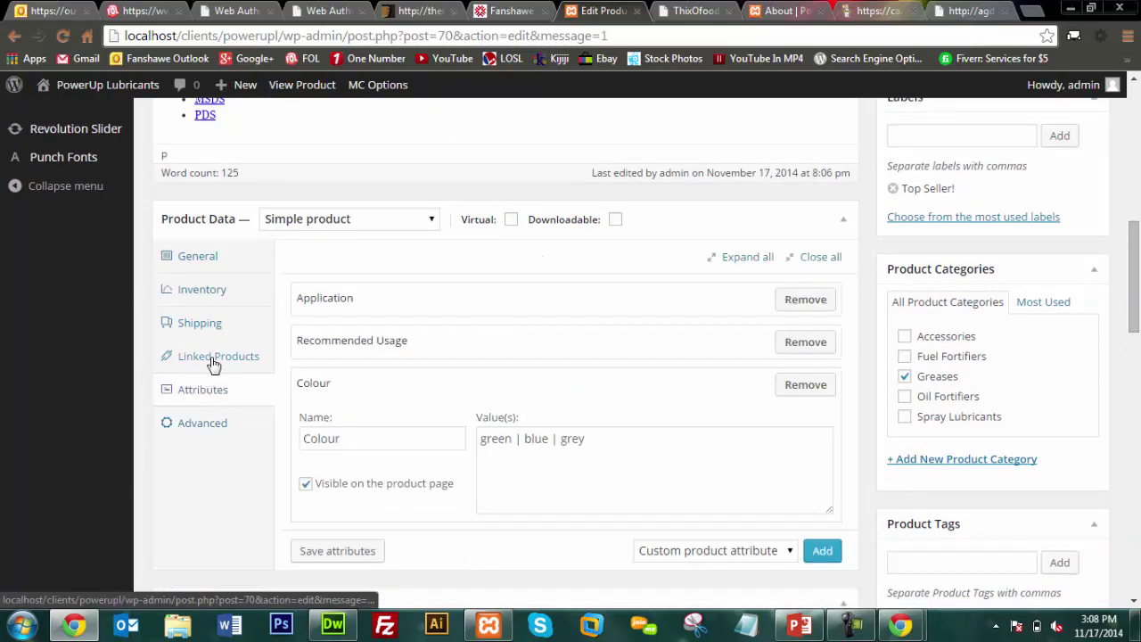
pyautogui.click(214, 362)
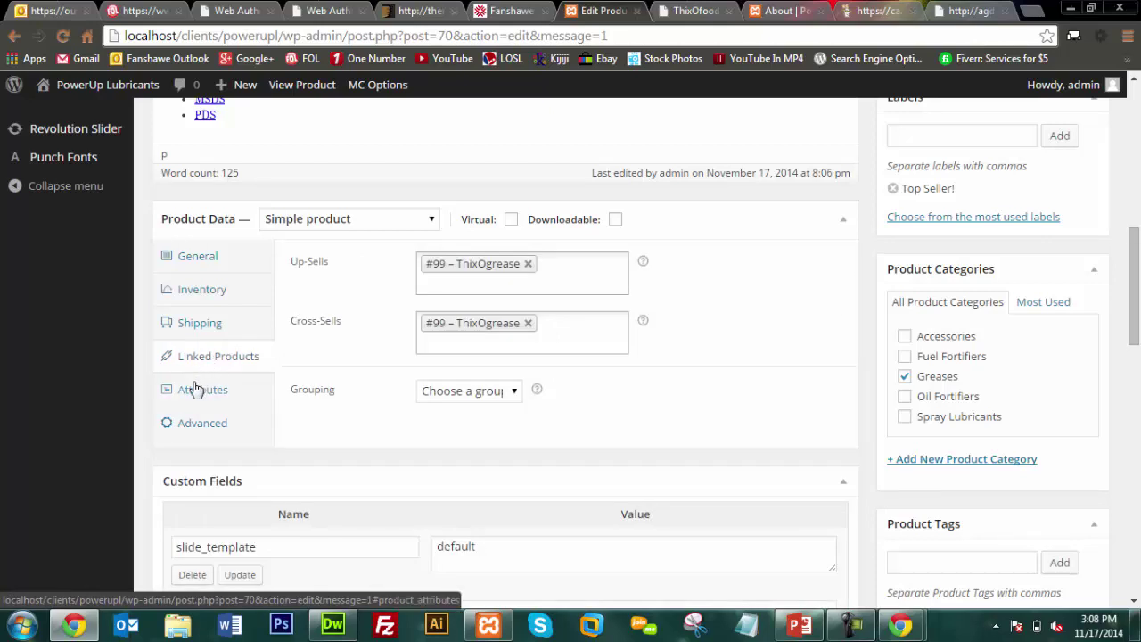
pyautogui.click(197, 389)
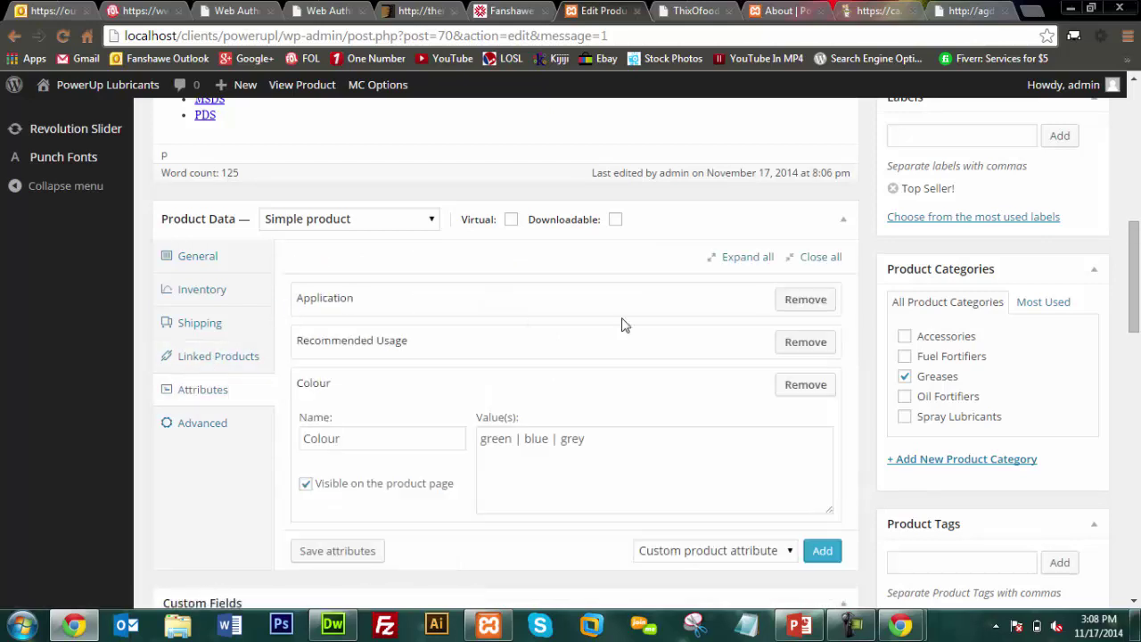
# Briefly expand the Recommended Usage and Application attributes to compare them with the Colour attribute
pyautogui.click(767, 346)
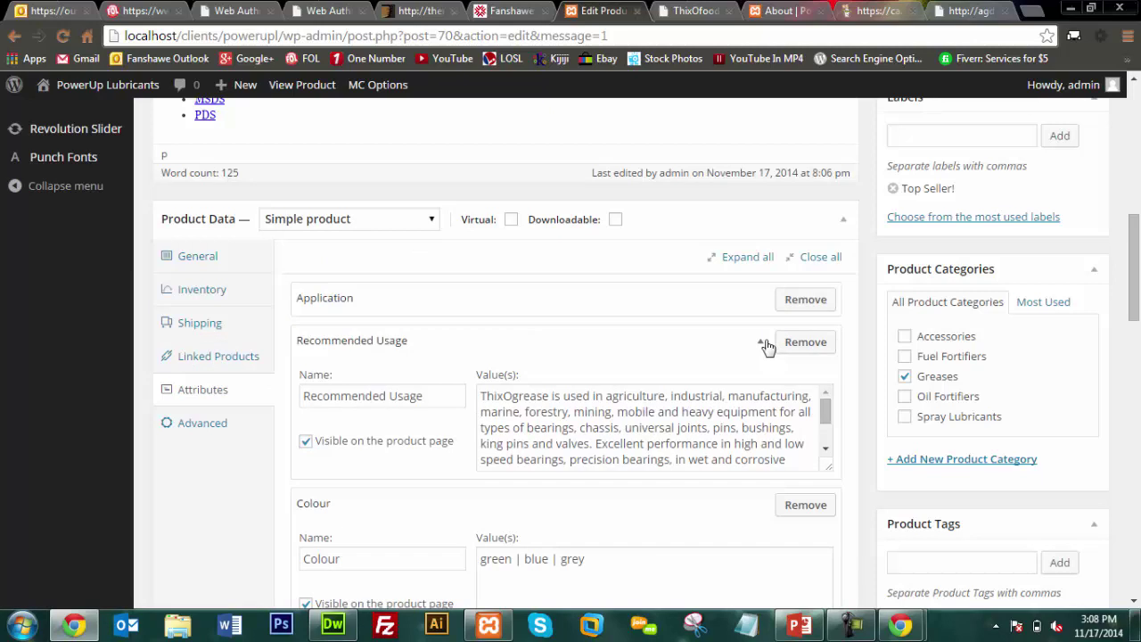
pyautogui.click(761, 347)
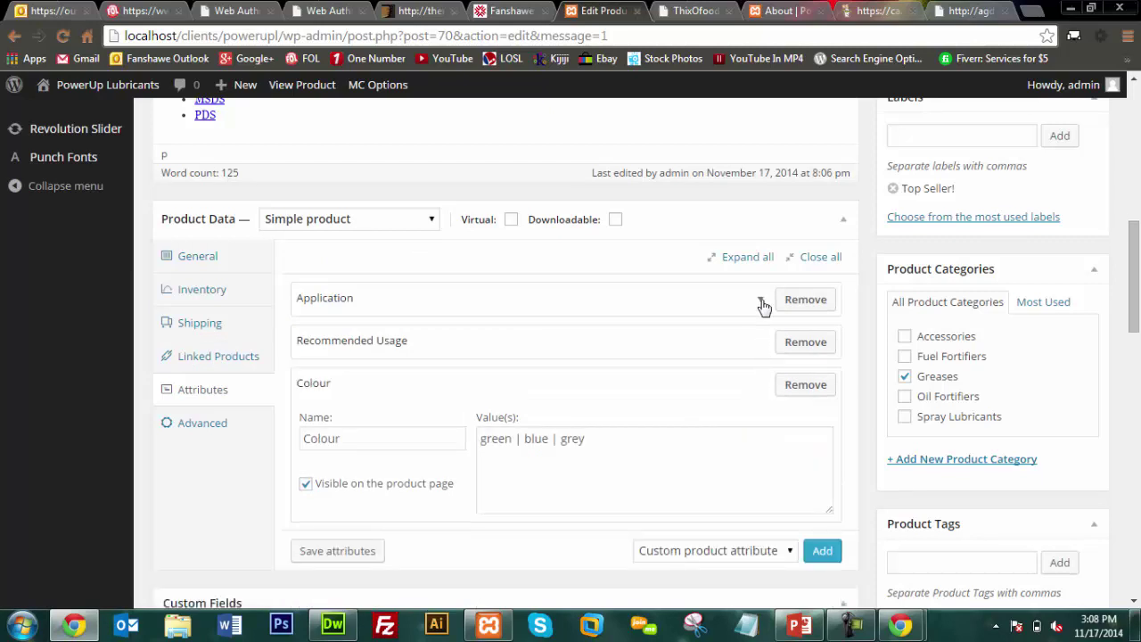
pyautogui.click(758, 303)
pyautogui.click(759, 303)
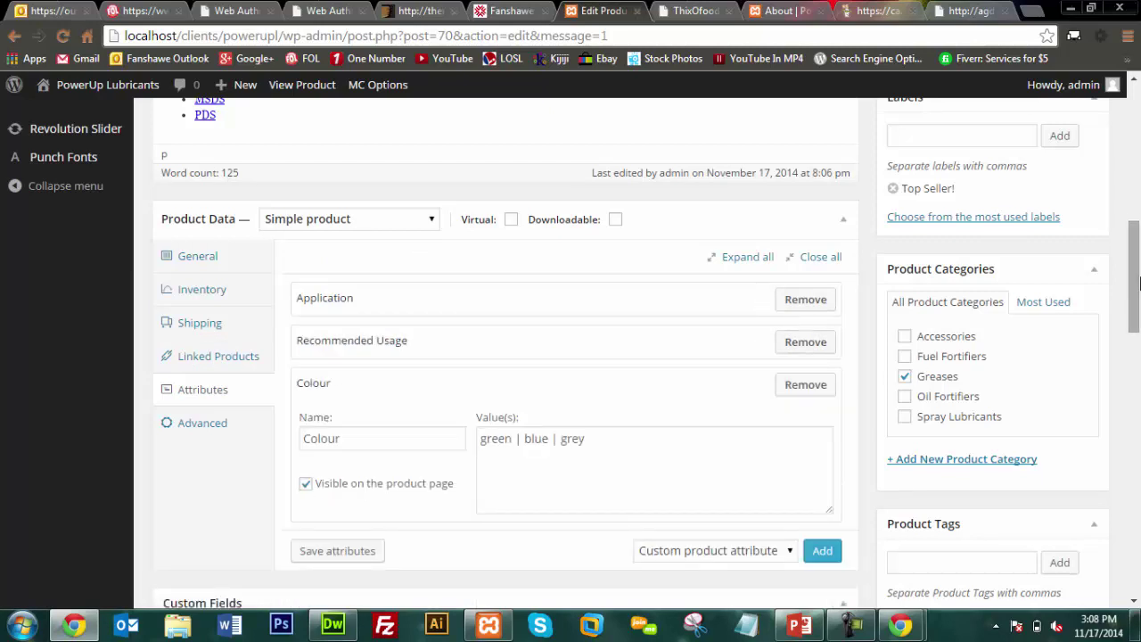
pyautogui.scroll(-1, 1138, 322)
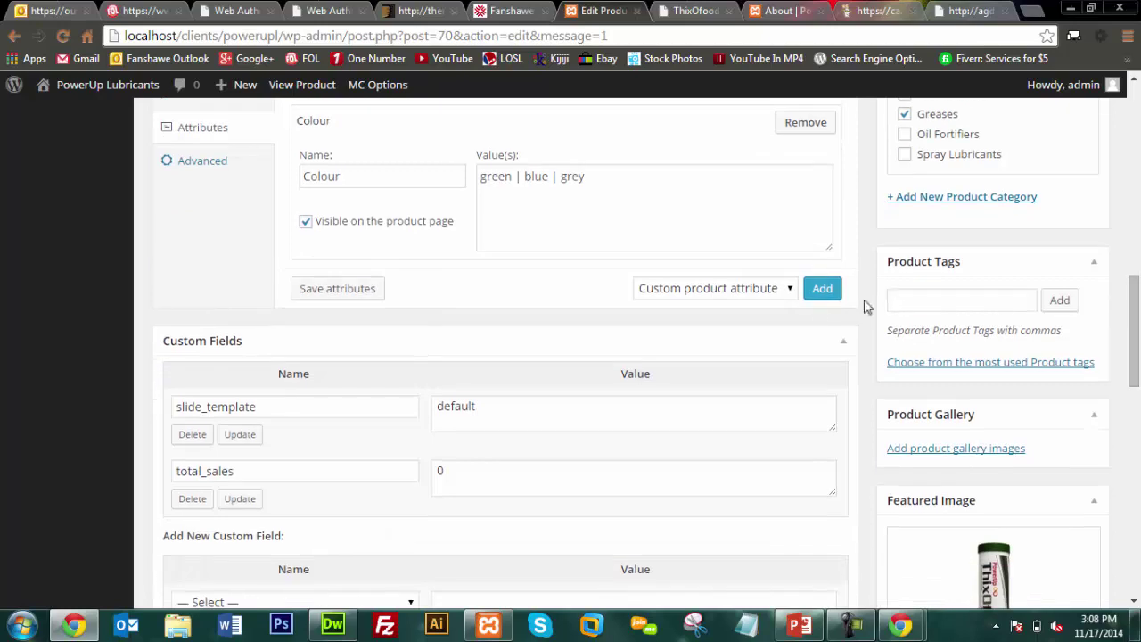
# Add a blank custom product attribute below Colour and remove it again
pyautogui.click(789, 288)
pyautogui.click(789, 288)
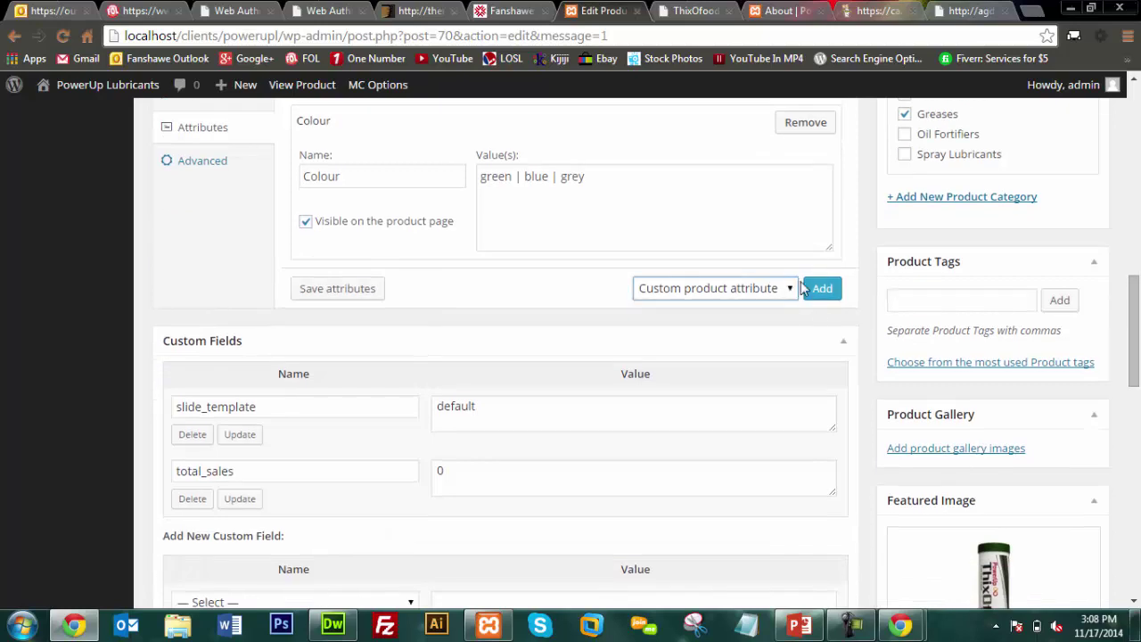
pyautogui.click(821, 290)
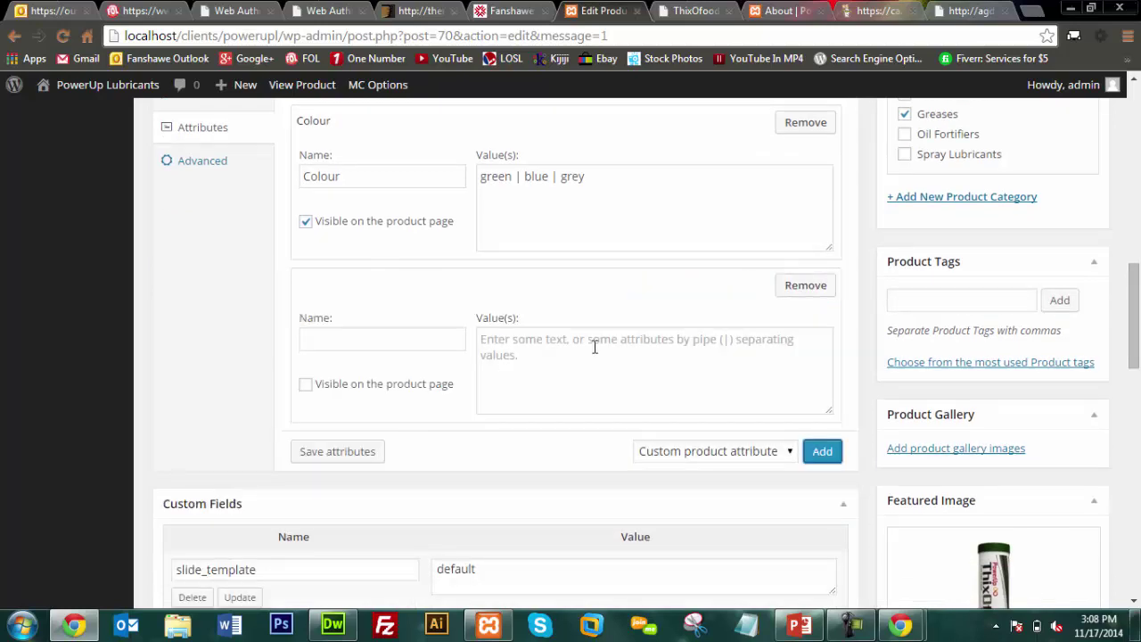
pyautogui.click(810, 296)
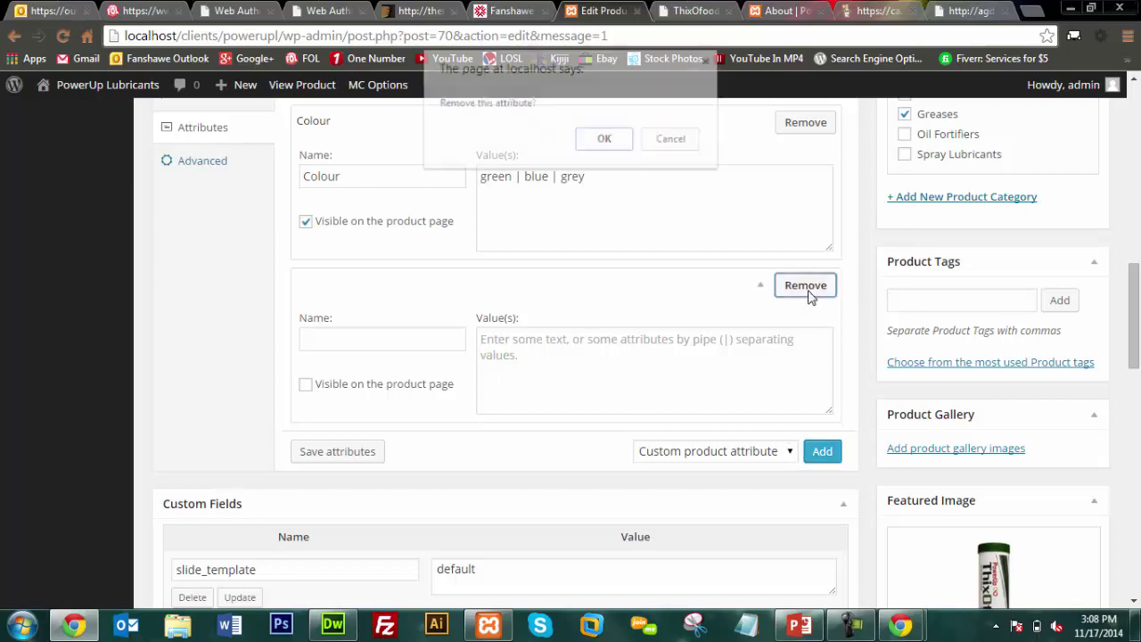
pyautogui.click(624, 140)
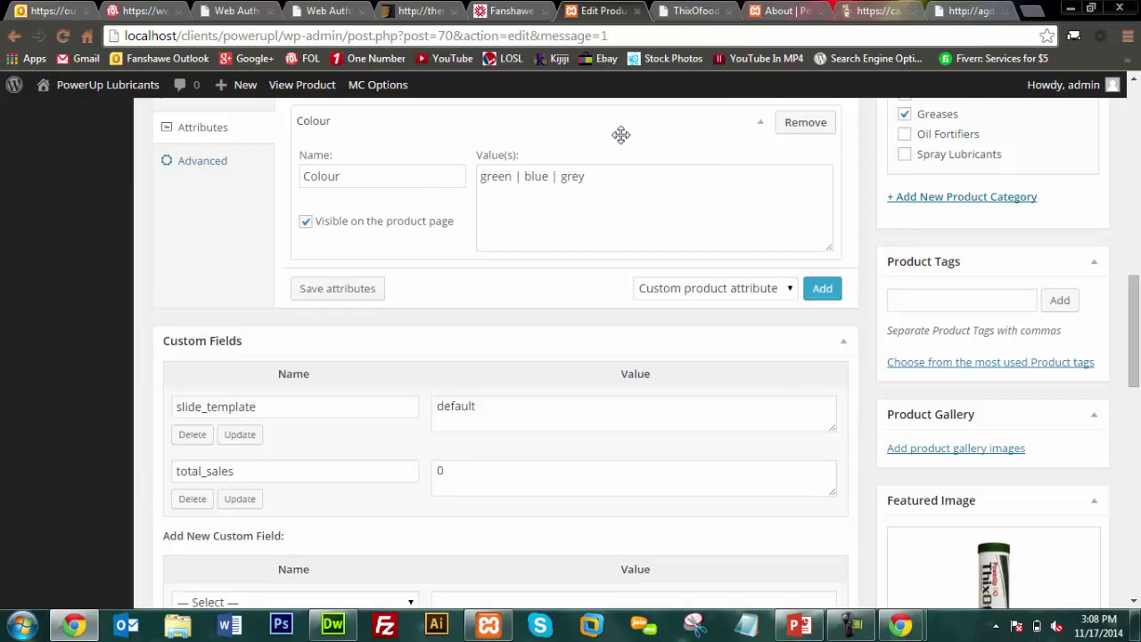
# Check which product types are available for the product and expand the Application attribute to review its text
pyautogui.moveTo(1135, 346); pyautogui.dragTo(1137, 290)
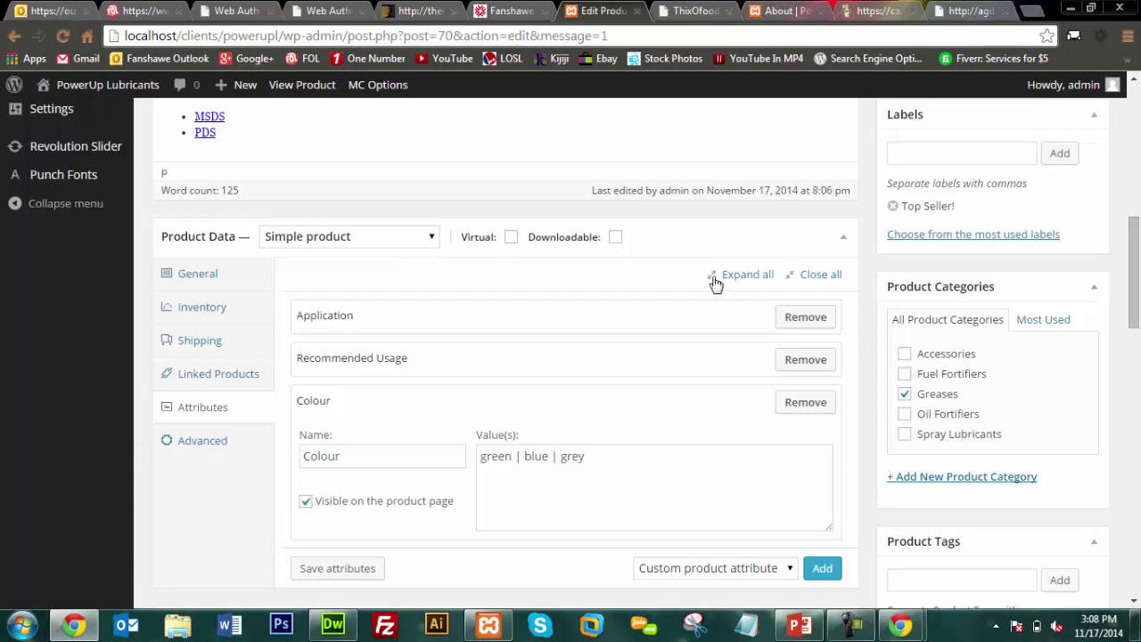
pyautogui.click(388, 239)
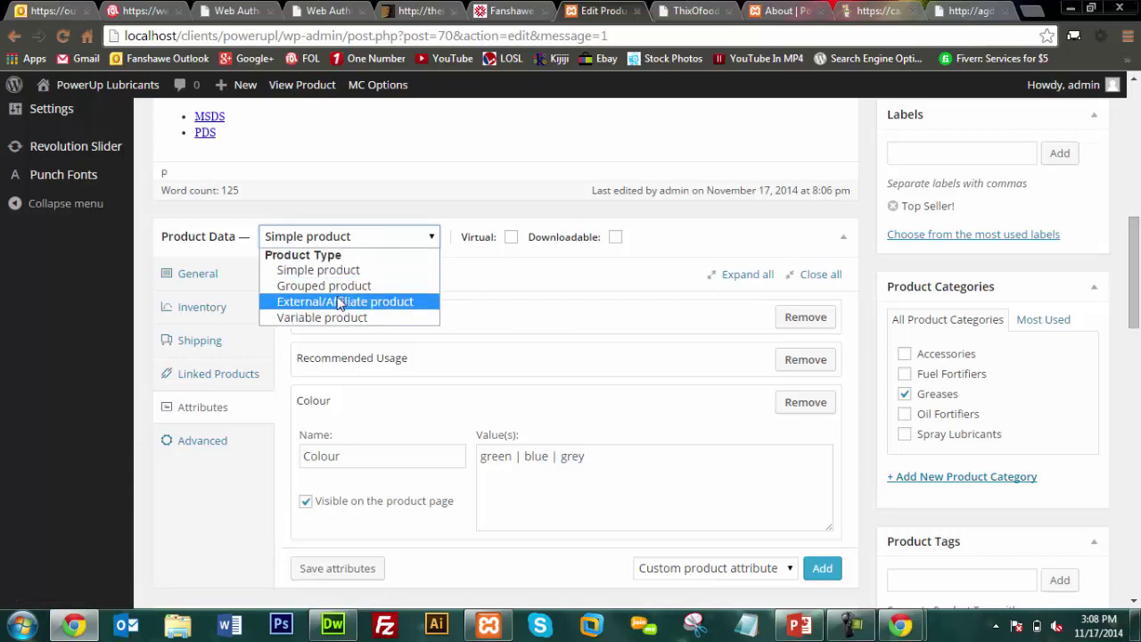
pyautogui.click(589, 306)
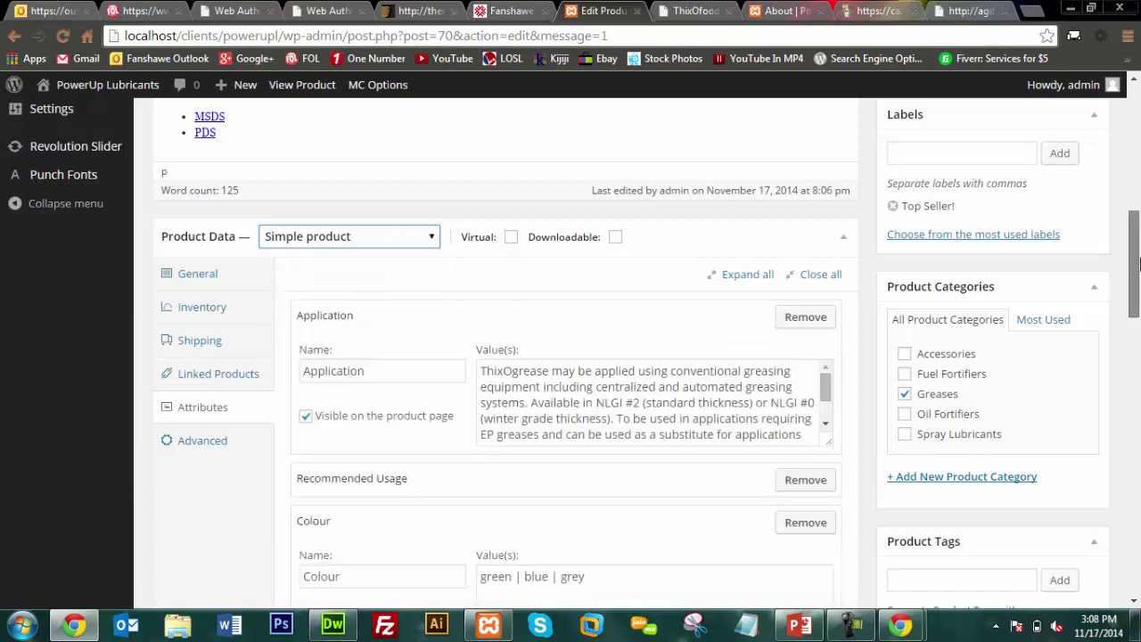
pyautogui.moveTo(1139, 261); pyautogui.dragTo(1138, 303)
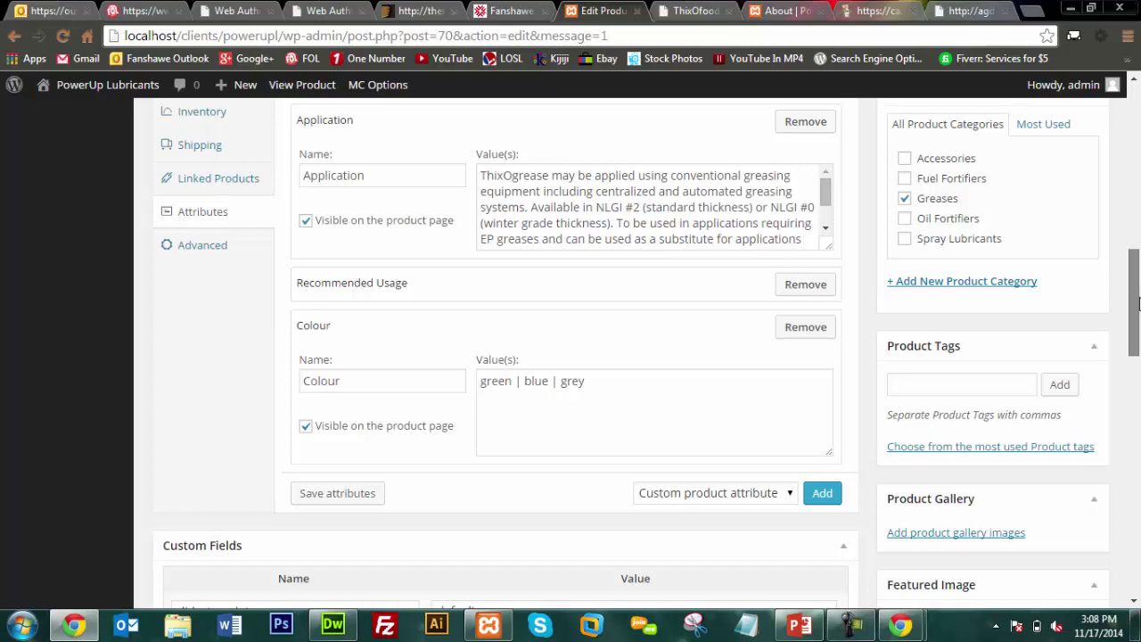
pyautogui.moveTo(1139, 303); pyautogui.dragTo(1137, 347)
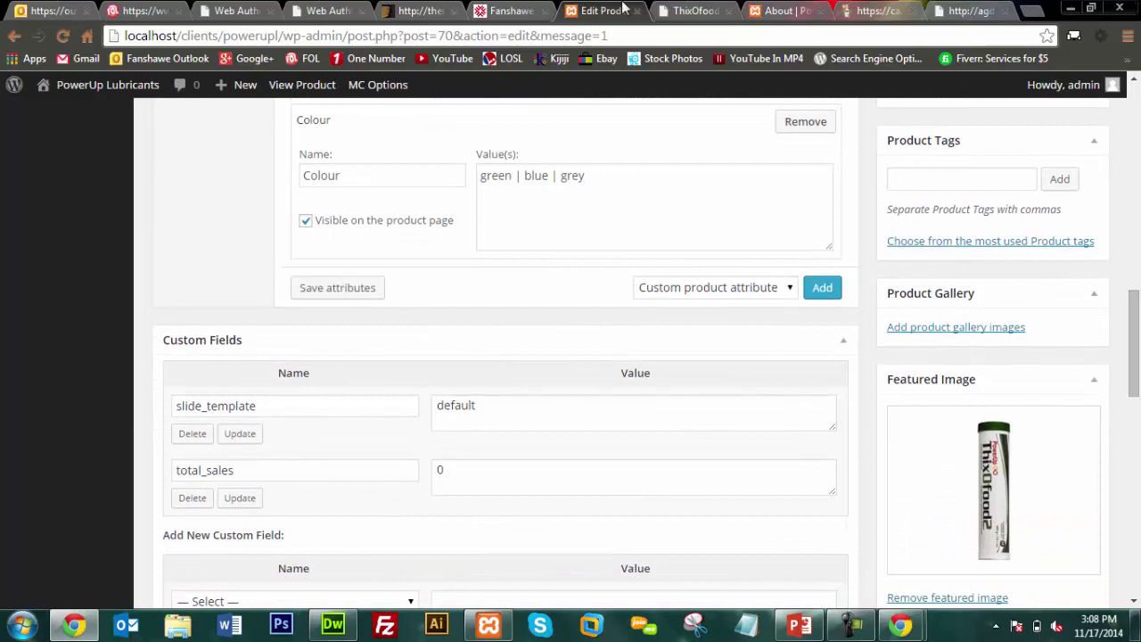
# Show the ThixOfood storefront page and examine the area around its product image
pyautogui.click(667, 9)
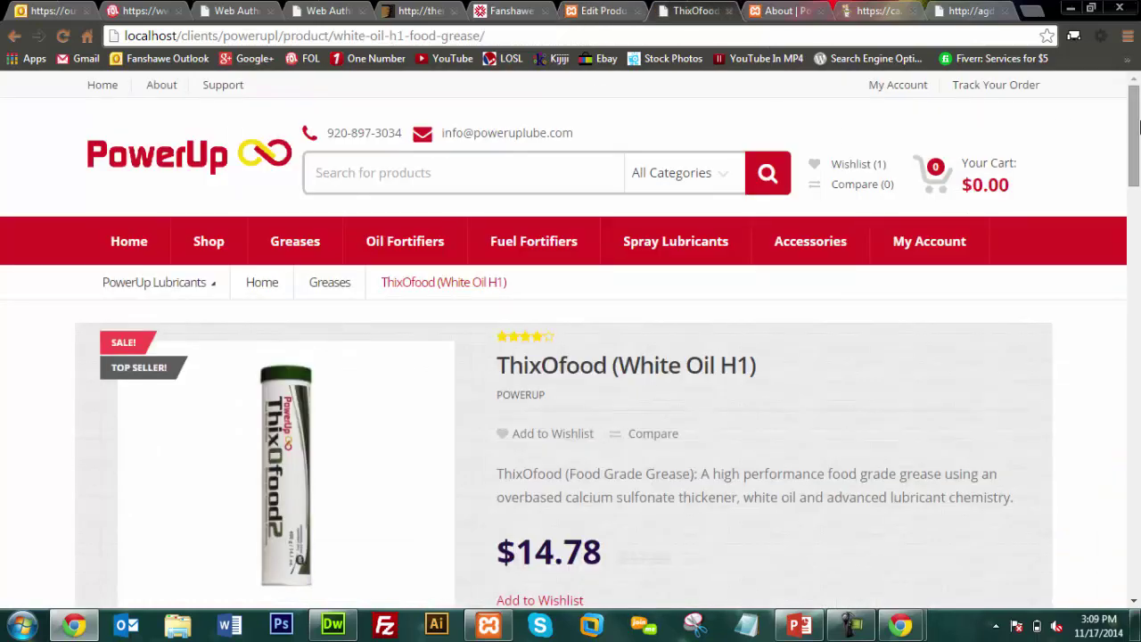
pyautogui.moveTo(1138, 140); pyautogui.dragTo(1139, 156)
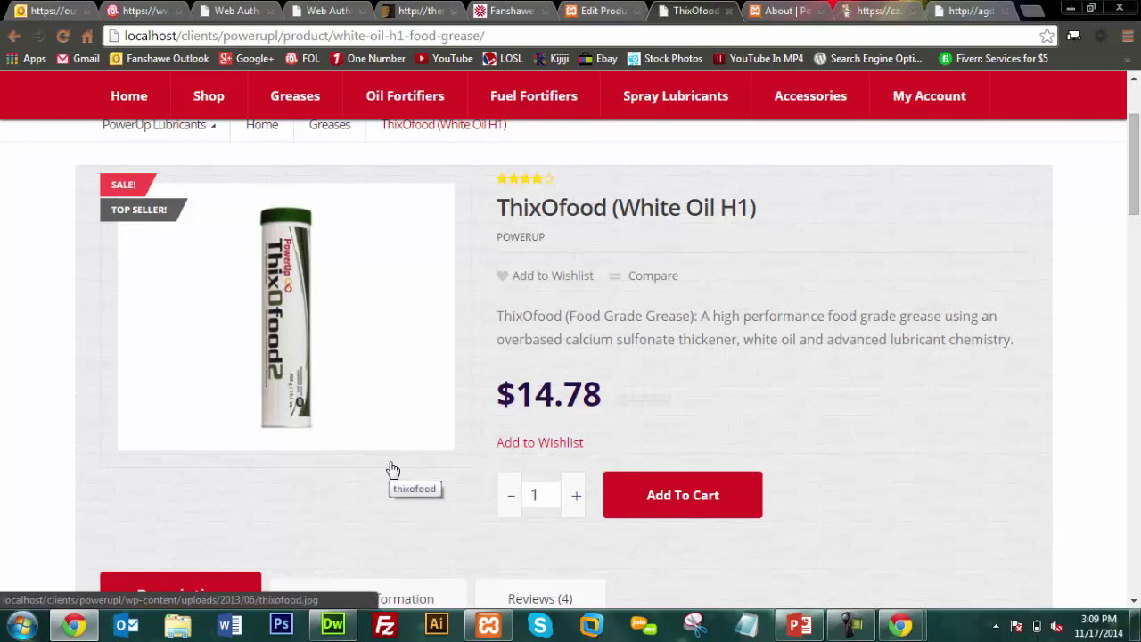
pyautogui.press('F5')
# Add the gold bottle, nnl and rcl images from the media library to the ThixOfood product gallery
pyautogui.click(626, 9)
pyautogui.click(980, 330)
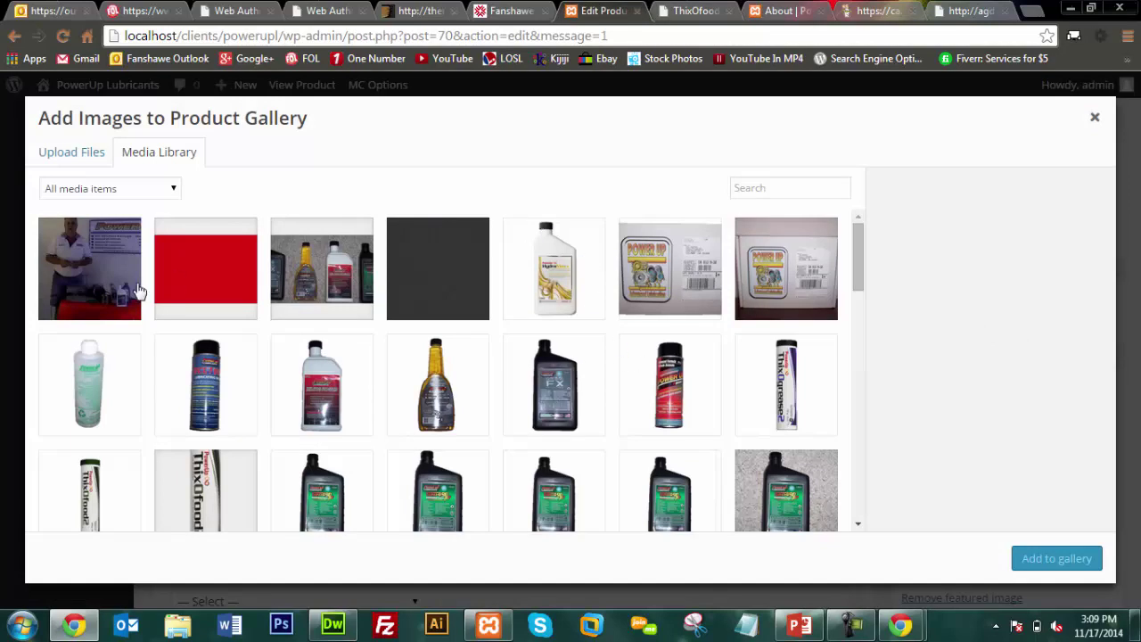
pyautogui.click(194, 370)
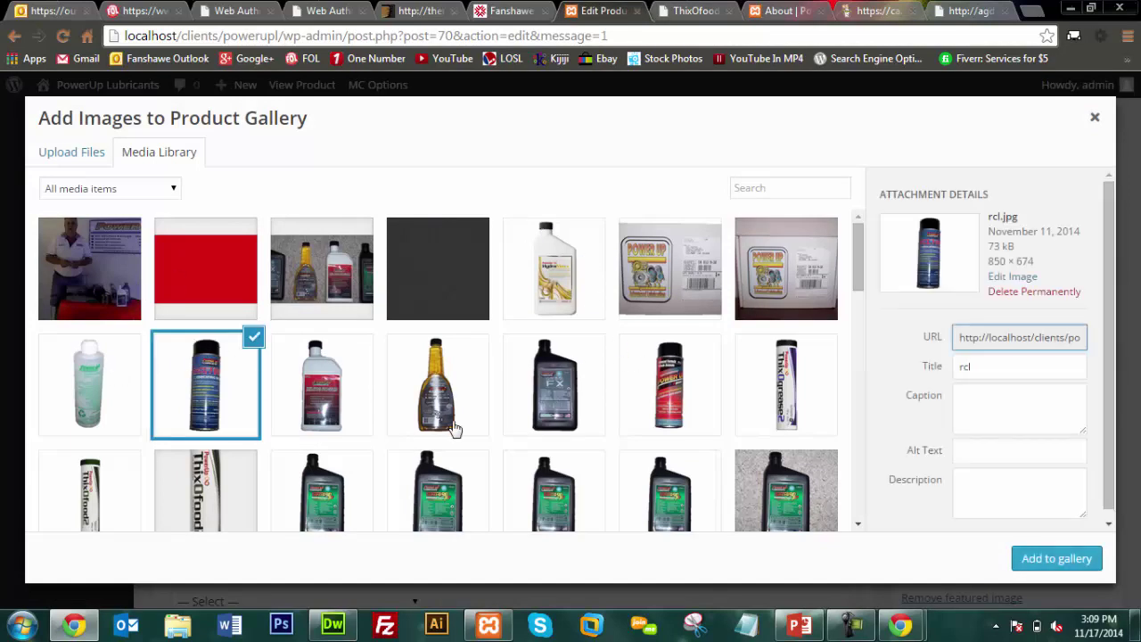
pyautogui.click(348, 385)
pyautogui.click(446, 393)
pyautogui.click(281, 397)
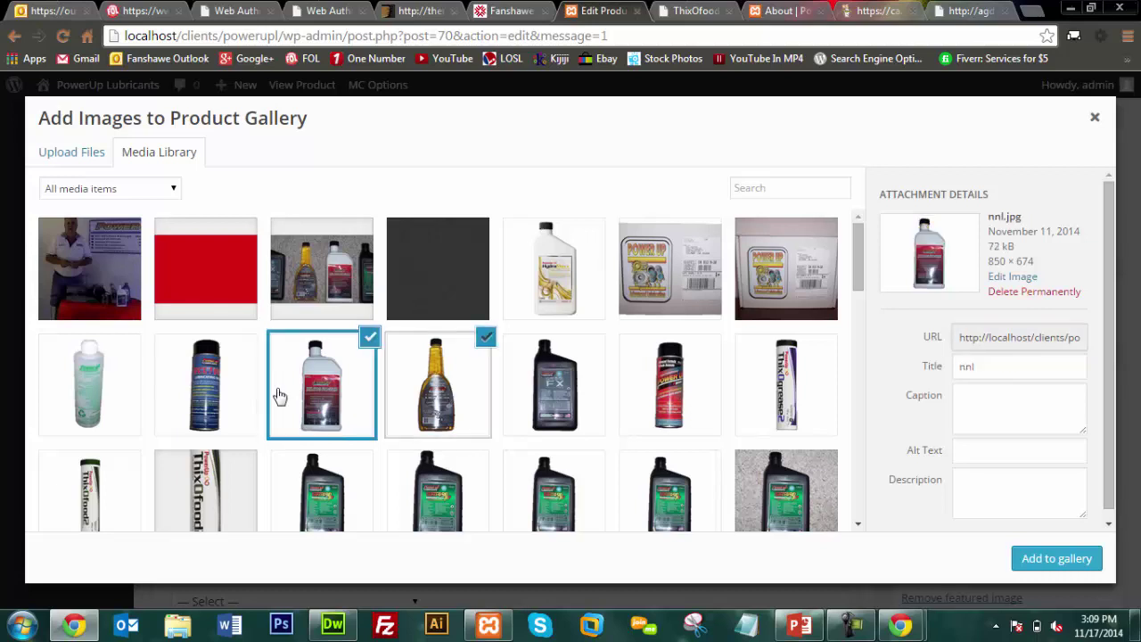
pyautogui.click(214, 391)
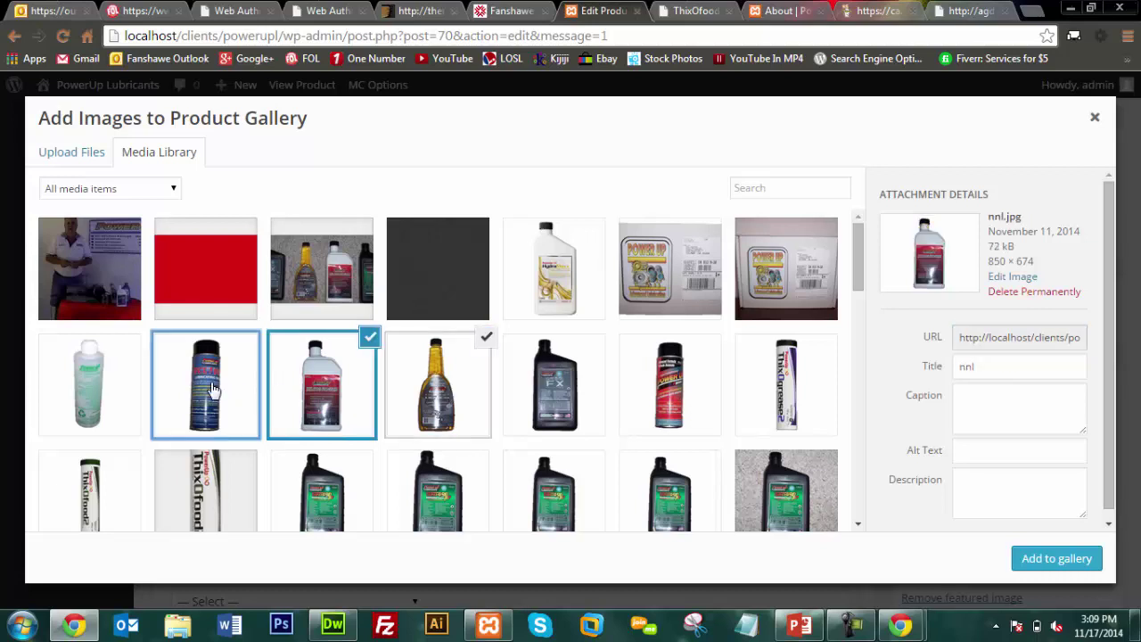
pyautogui.click(1039, 561)
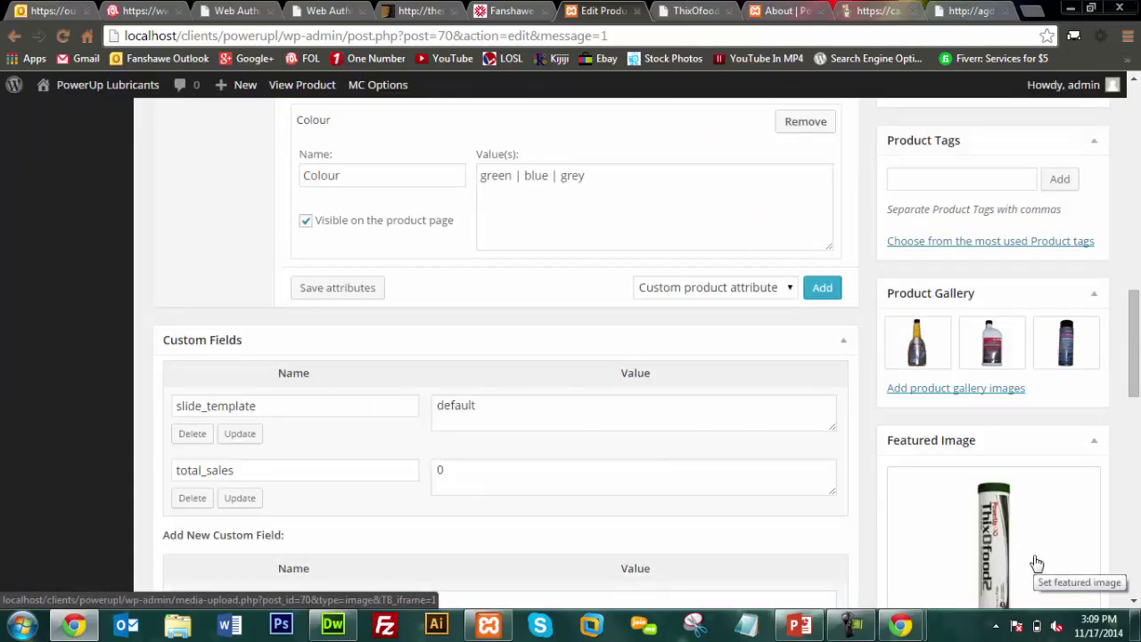
# Update the ThixOfood product and reload its storefront page
pyautogui.moveTo(1137, 339); pyautogui.dragTo(1137, 177)
pyautogui.click(1070, 313)
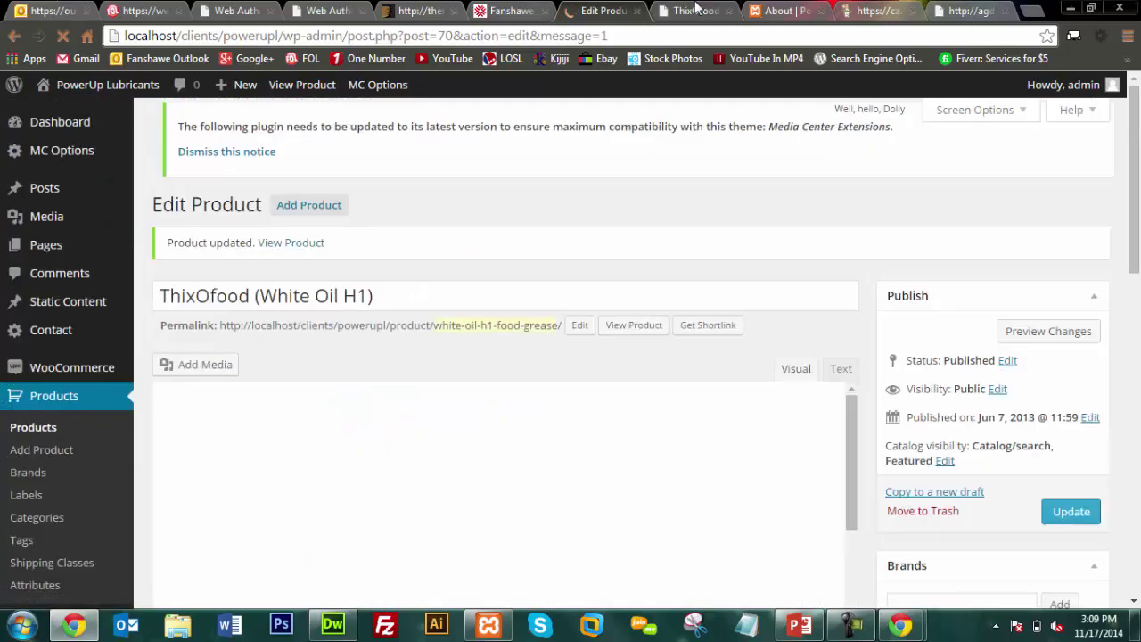
pyautogui.click(691, 11)
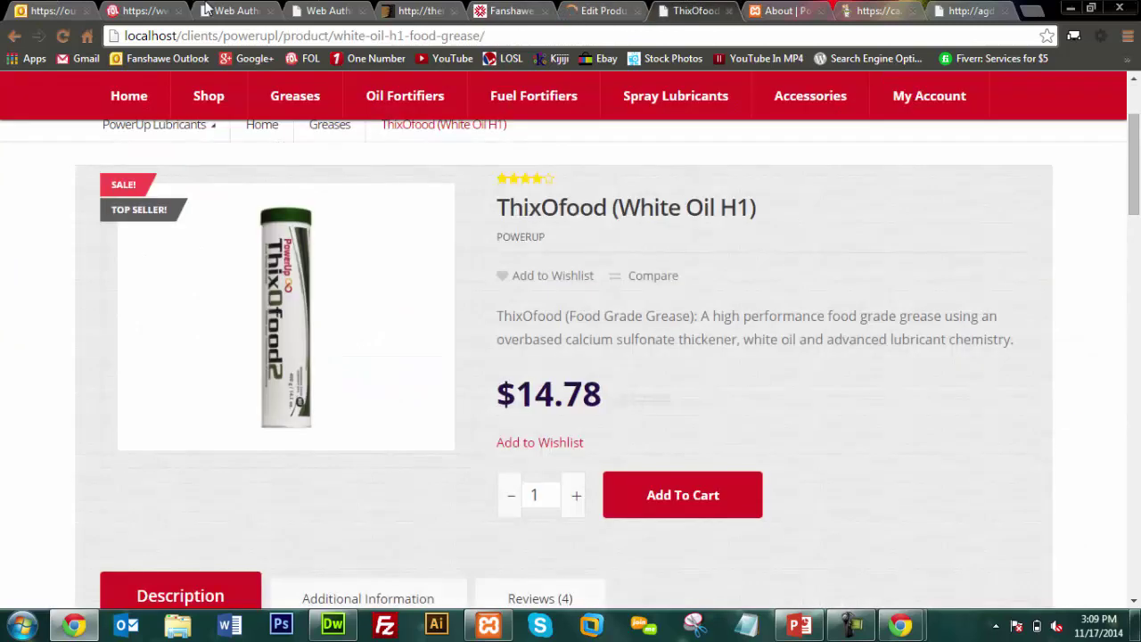
pyautogui.click(62, 36)
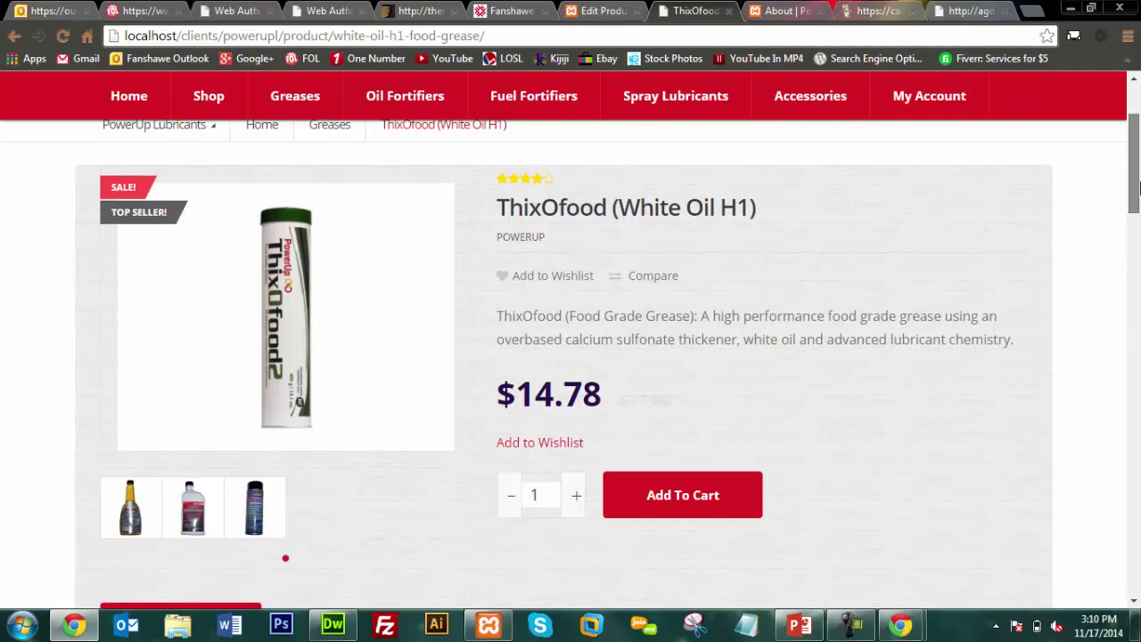
# Preview the rcl and nnl gallery images enlarged on the storefront page, closing each preview
pyautogui.moveTo(1134, 198); pyautogui.dragTo(1134, 223)
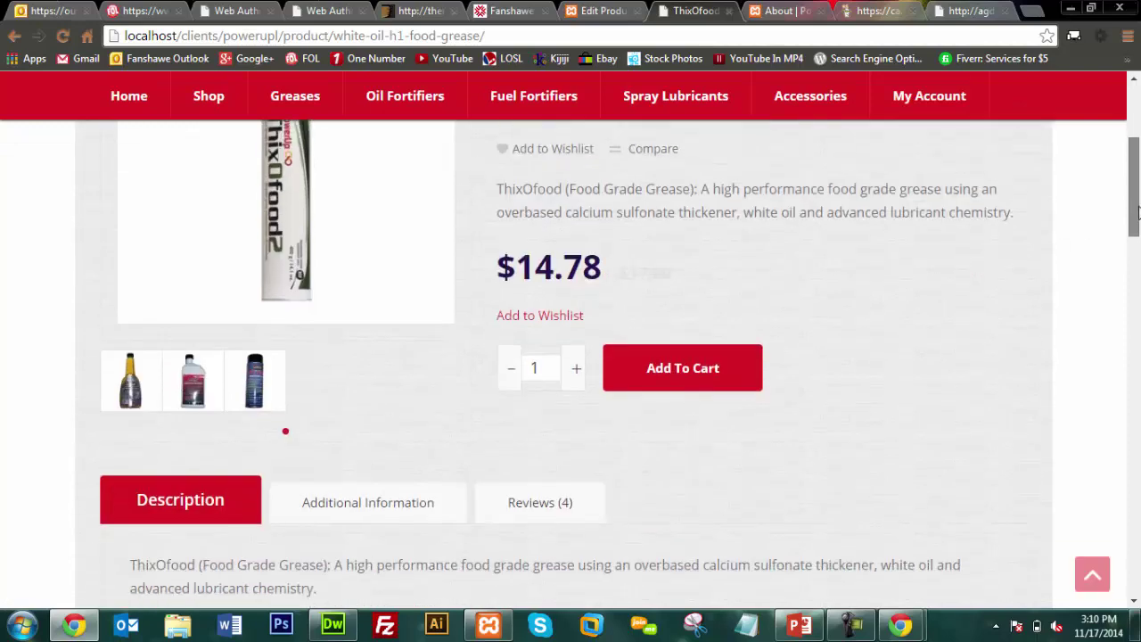
pyautogui.click(257, 408)
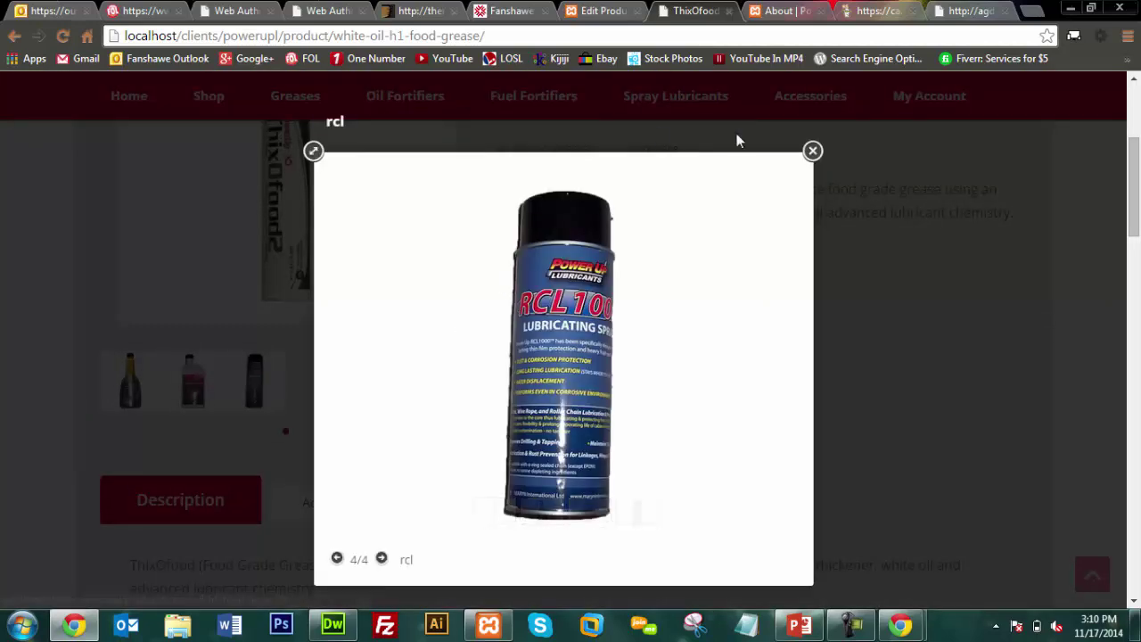
pyautogui.click(812, 150)
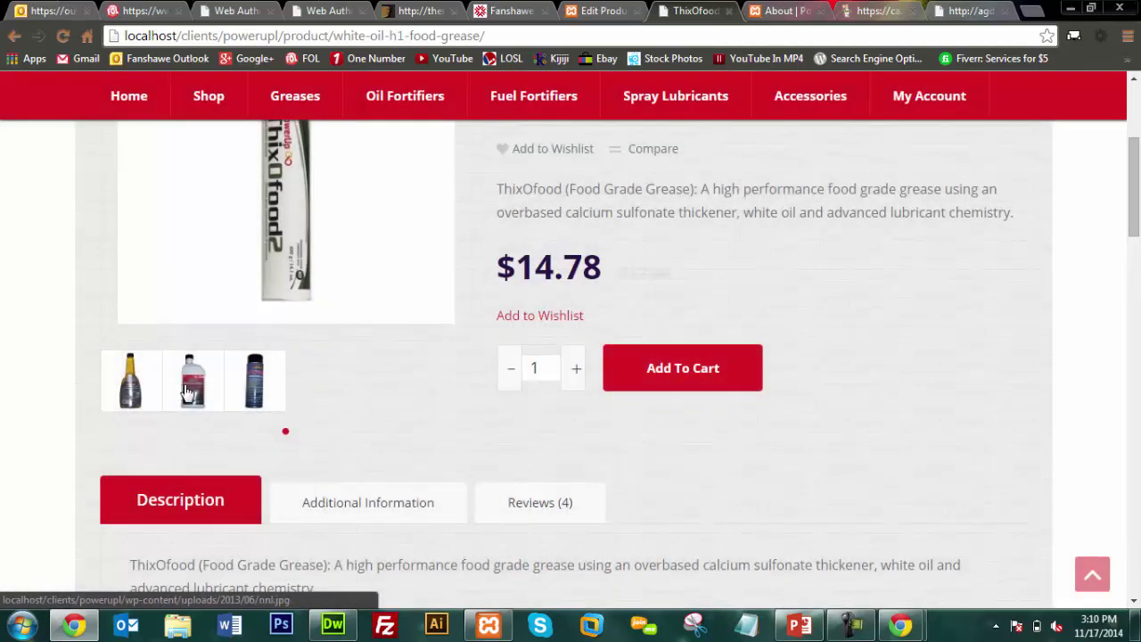
pyautogui.click(189, 390)
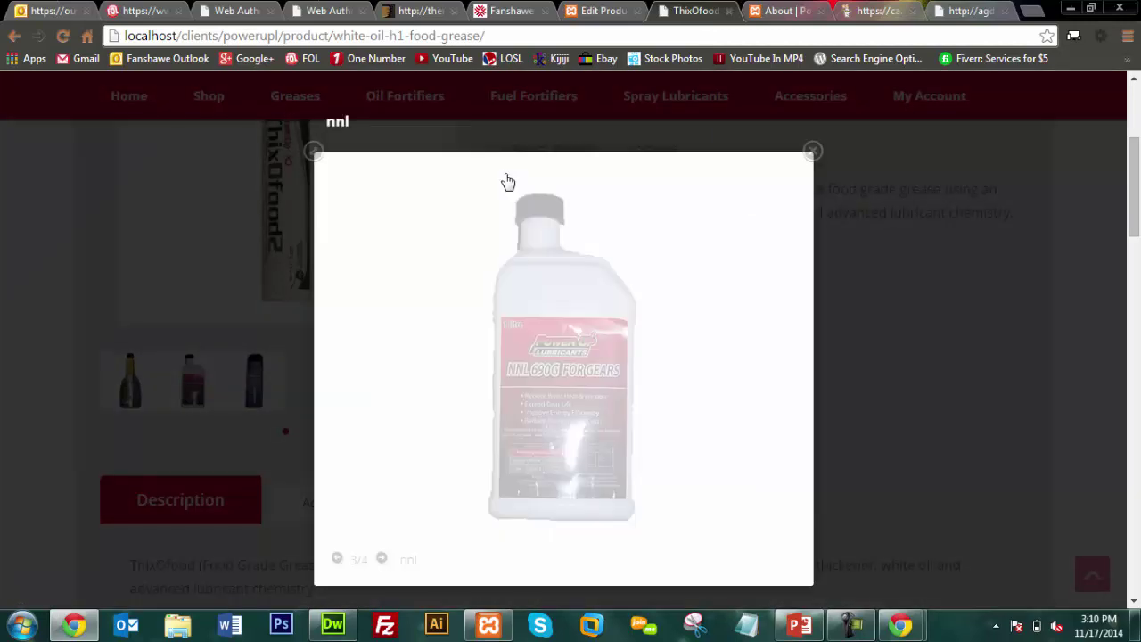
pyautogui.click(813, 153)
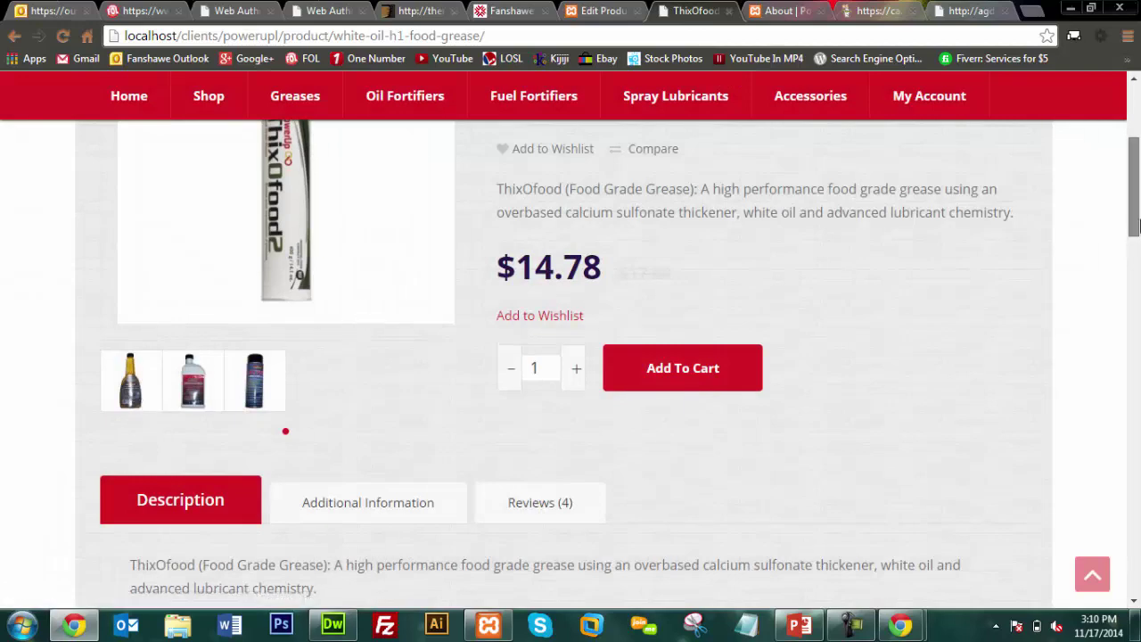
pyautogui.moveTo(1136, 230); pyautogui.dragTo(1135, 191)
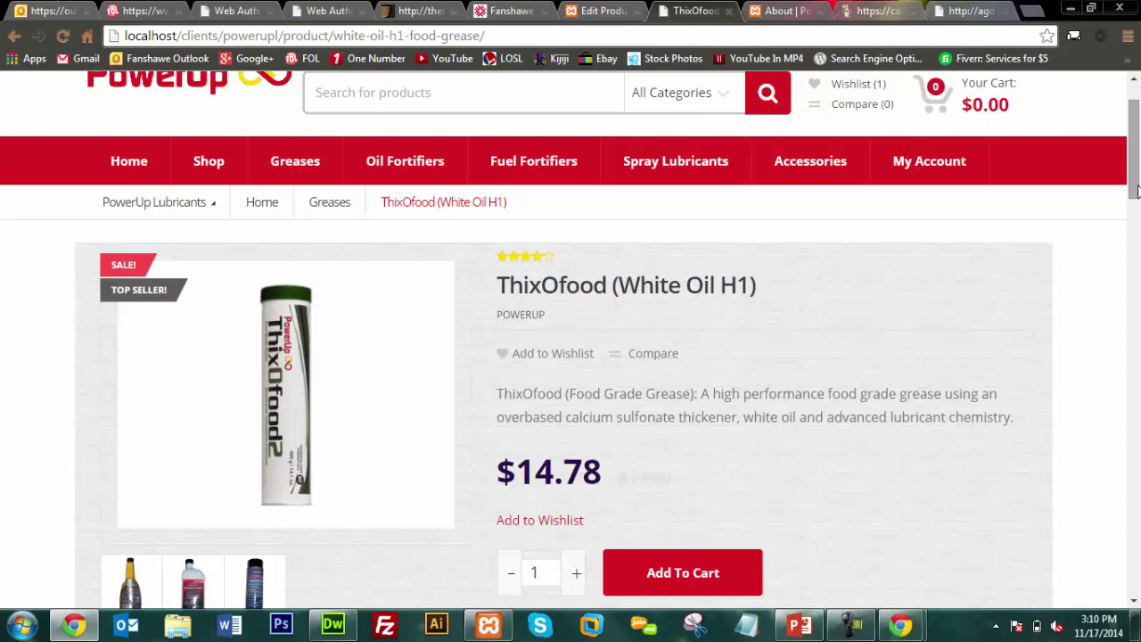
# Close the Fanshawe browser tab and return to the ThixOfood product's edit page
pyautogui.click(584, 9)
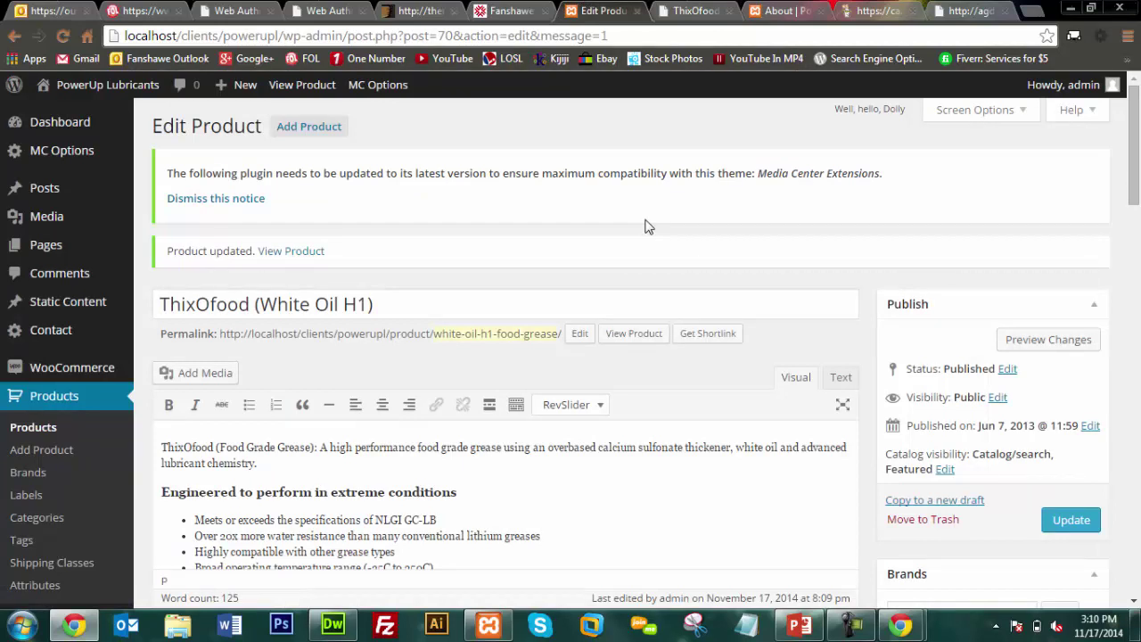
pyautogui.click(482, 10)
pyautogui.click(545, 11)
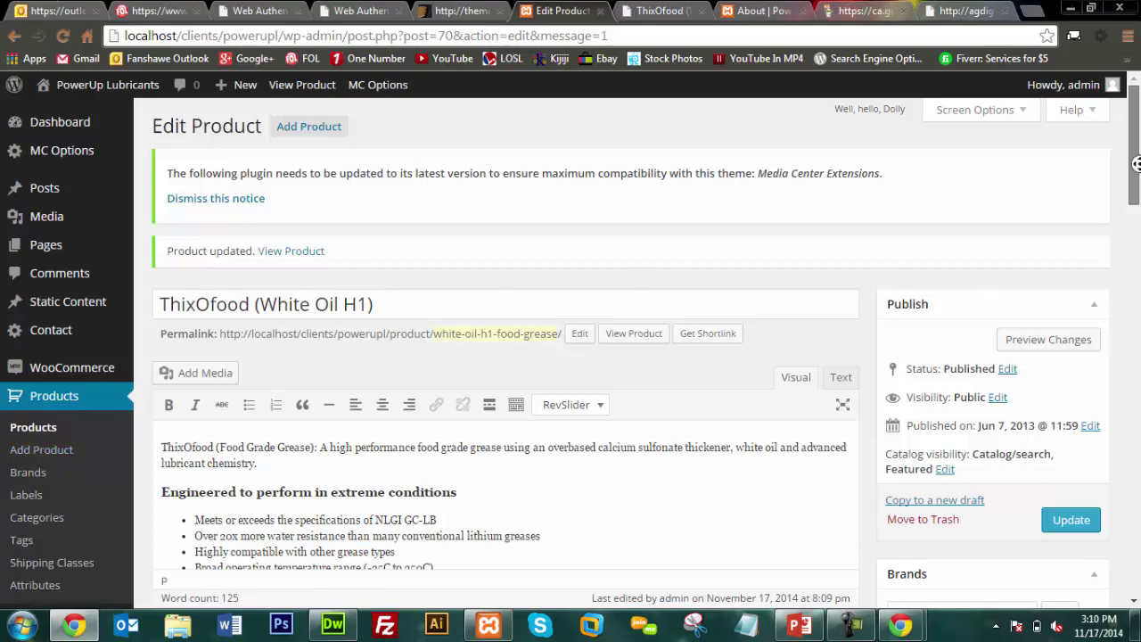
# Delete the gold bottle and nnl images from the ThixOfood product gallery
pyautogui.scroll(-1, 1103, 190)
pyautogui.moveTo(1128, 192); pyautogui.dragTo(1132, 438)
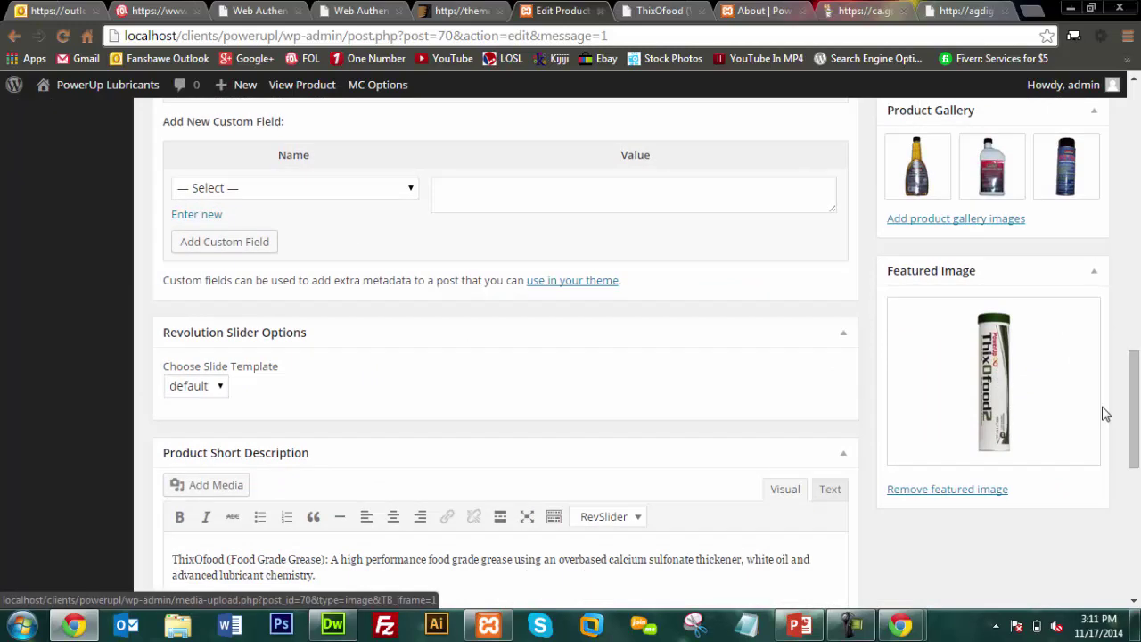
pyautogui.moveTo(1133, 423)
pyautogui.mouseDown()
pyautogui.moveTo(1137, 373)
pyautogui.moveTo(1137, 413)
pyautogui.mouseUp()
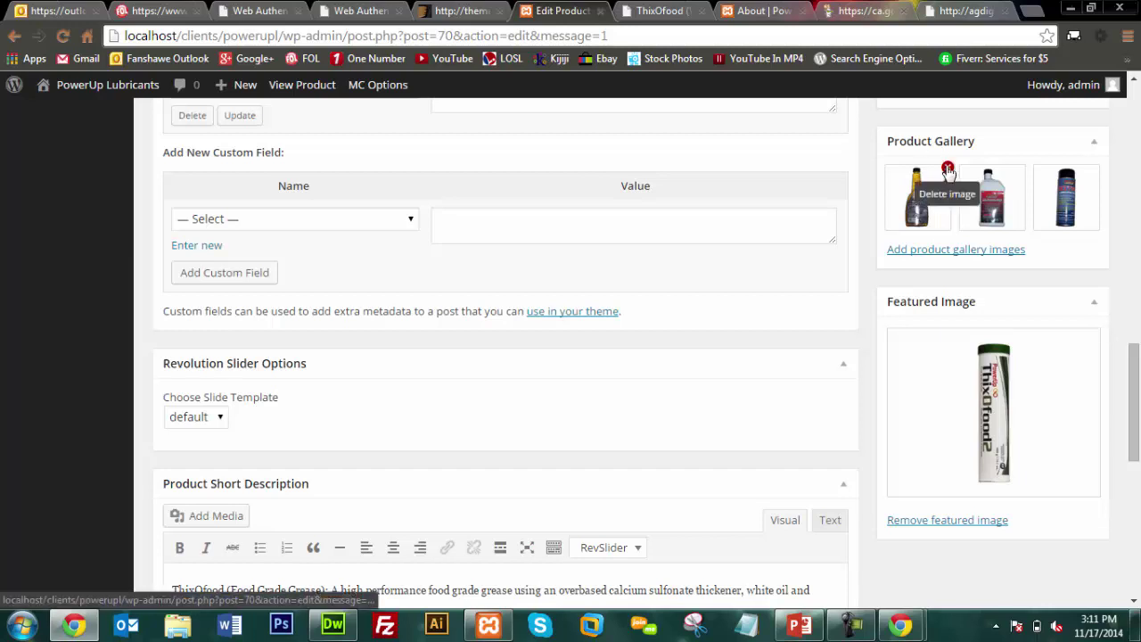
pyautogui.click(944, 170)
pyautogui.click(1139, 319)
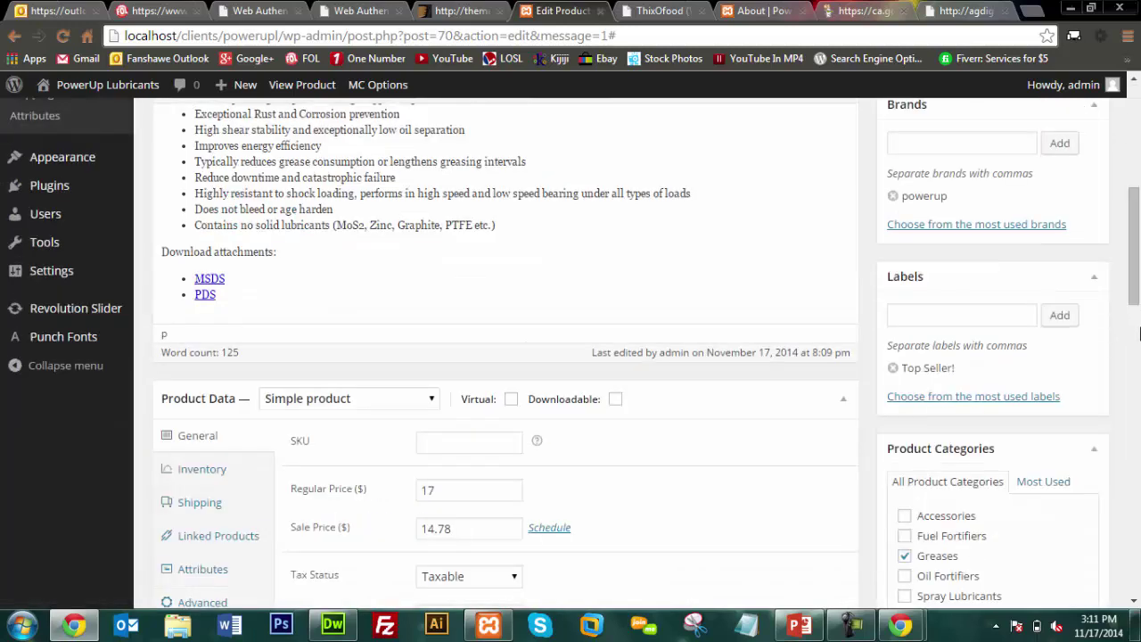
pyautogui.moveTo(979, 434)
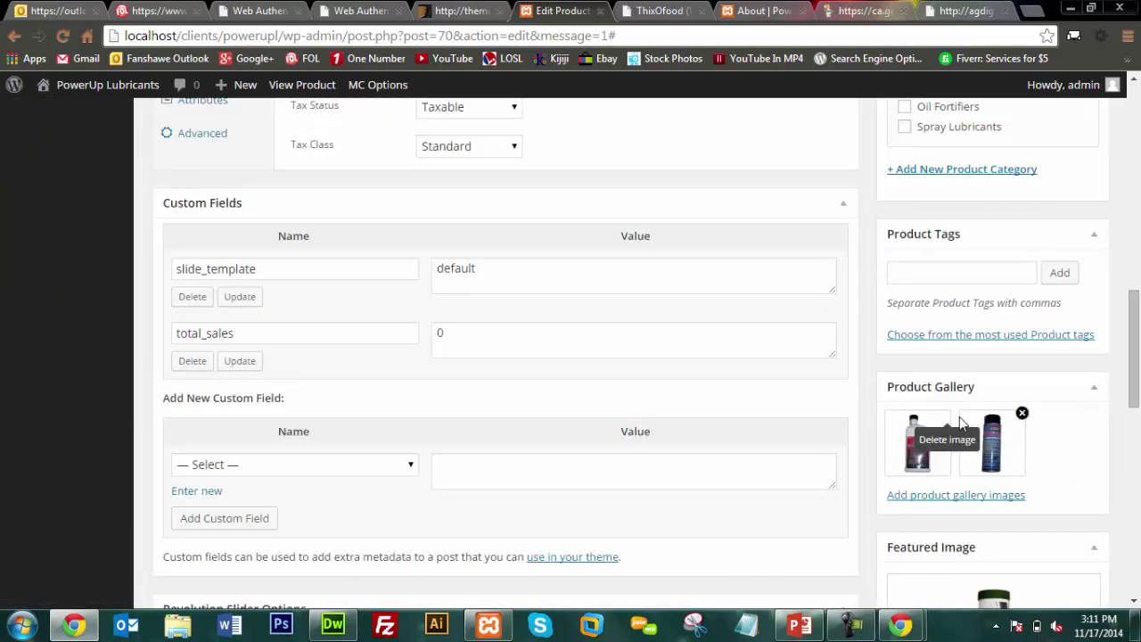
pyautogui.click(947, 419)
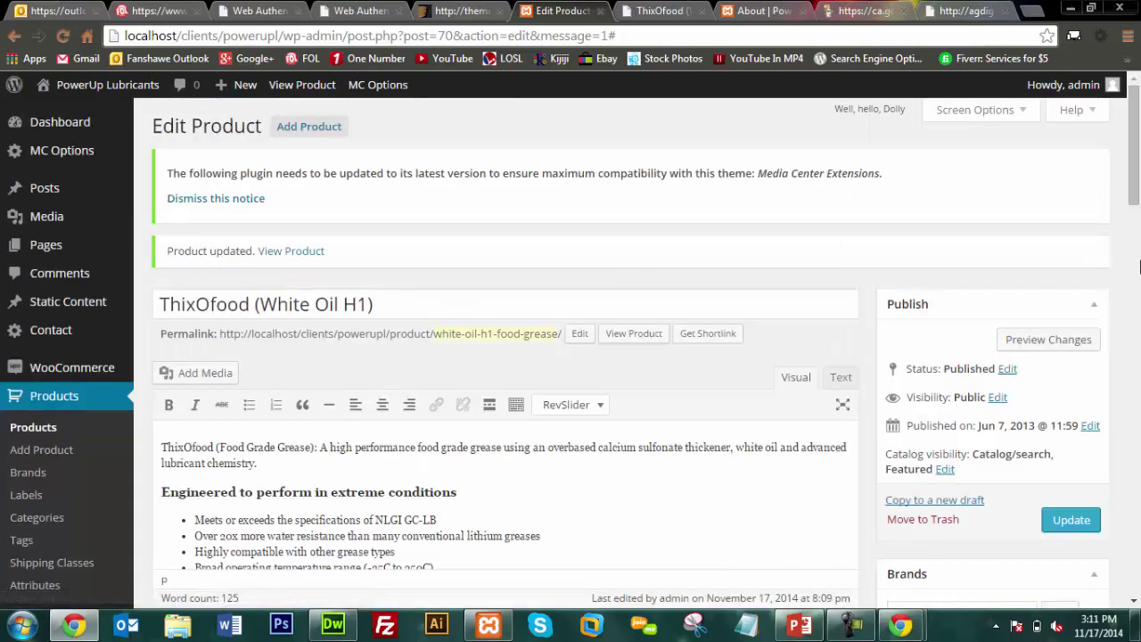